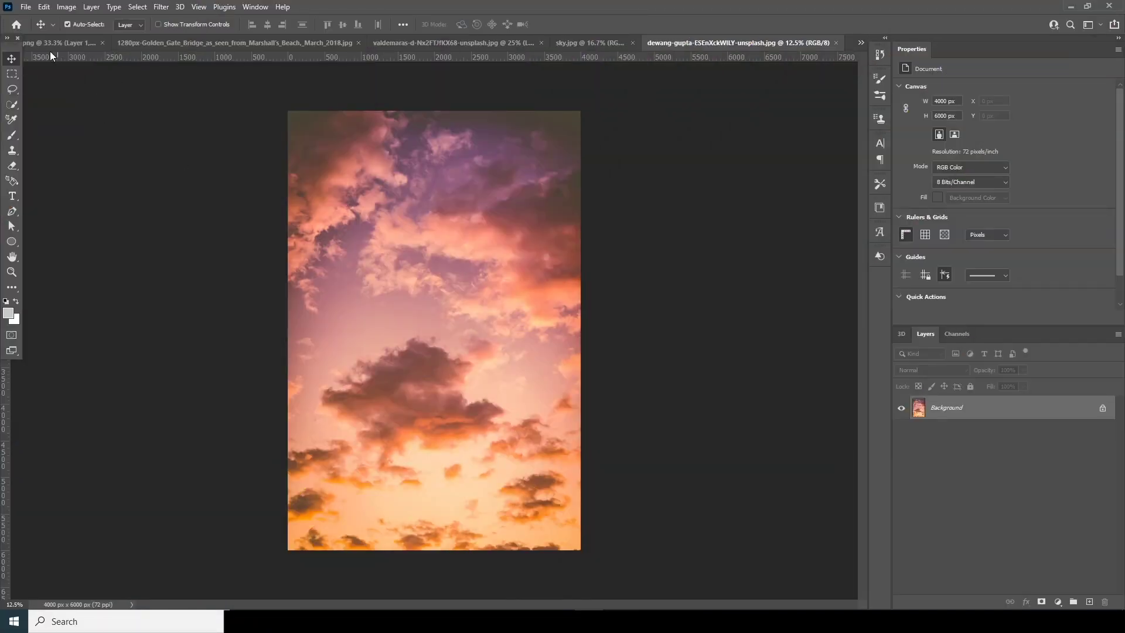
# Create a new 600 x 800 px document at 300 pixels/inch in 16-bit RGB Color with a white background.
pyautogui.click(27, 10)
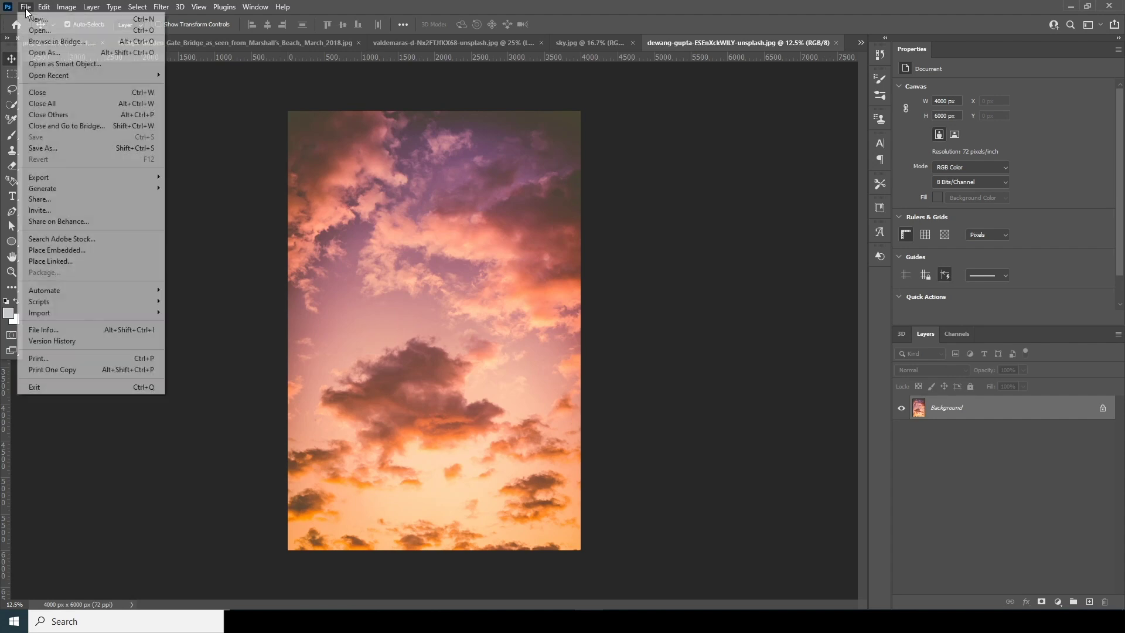
pyautogui.click(41, 28)
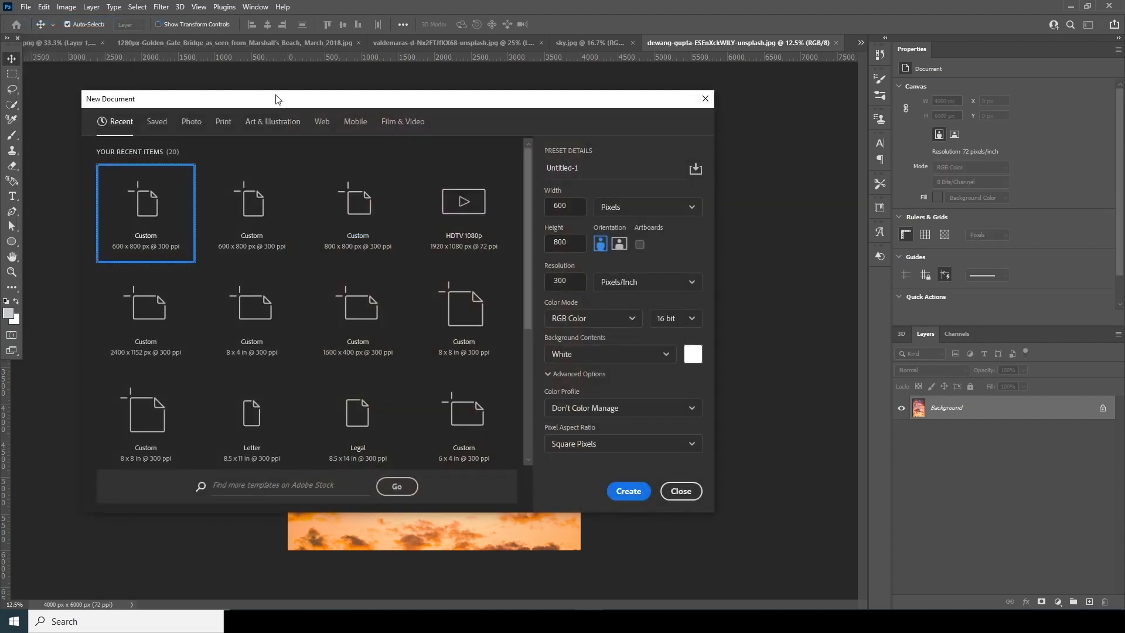
pyautogui.press('Tab')
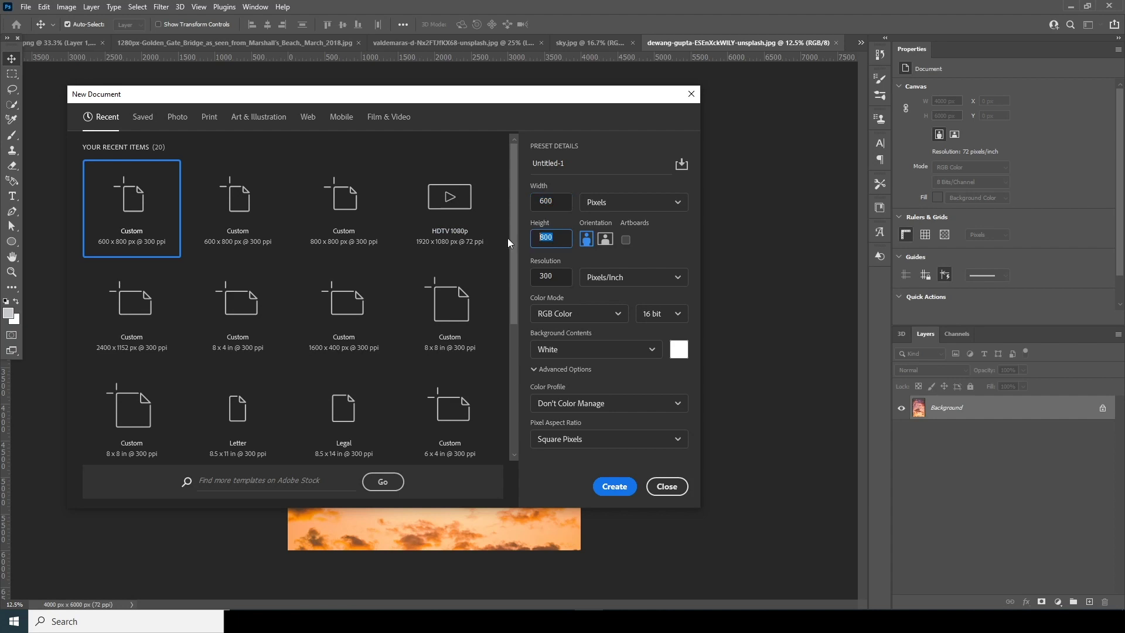
pyautogui.press('Tab')
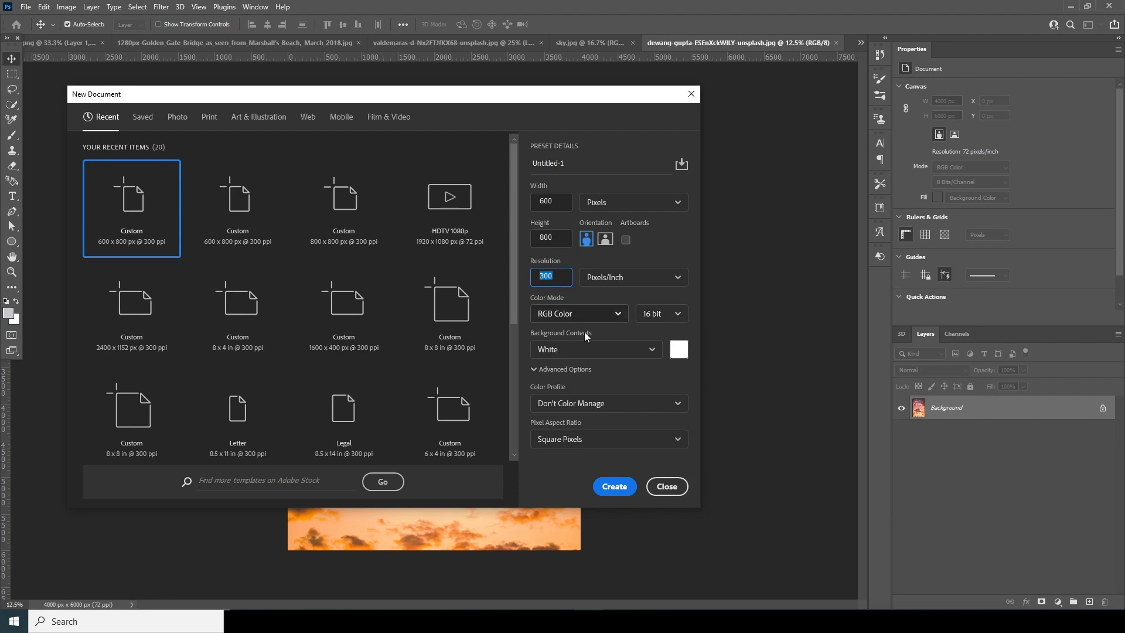
pyautogui.click(612, 486)
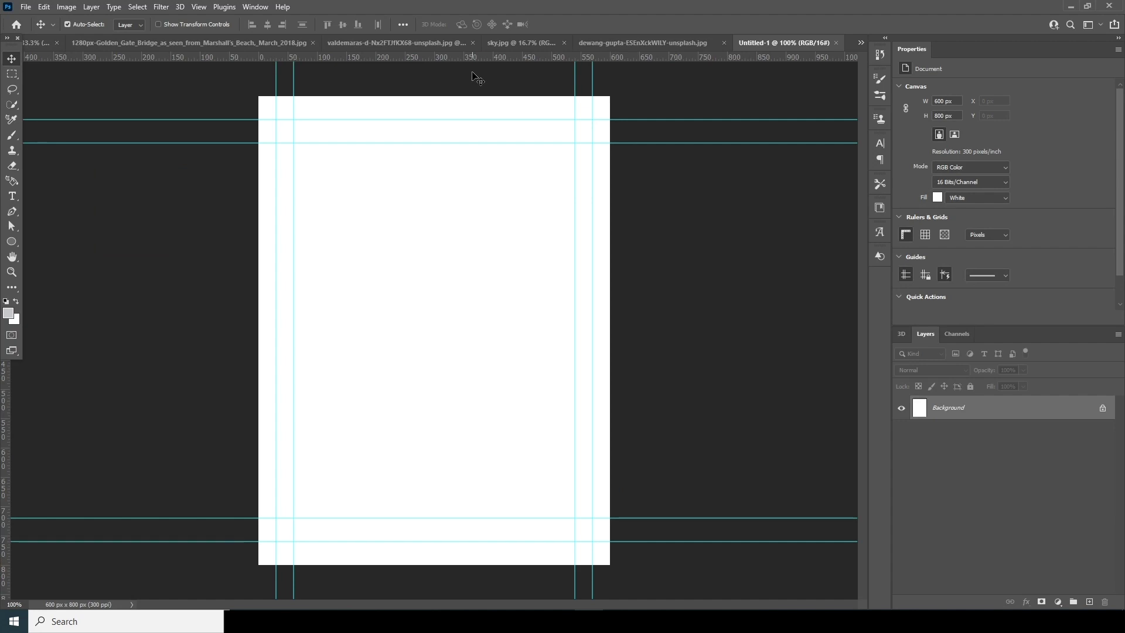
# In the cliff photo, select the whole cliff and rocky slope with the Quick Selection tool and add a layer mask from the selection.
pyautogui.click(400, 42)
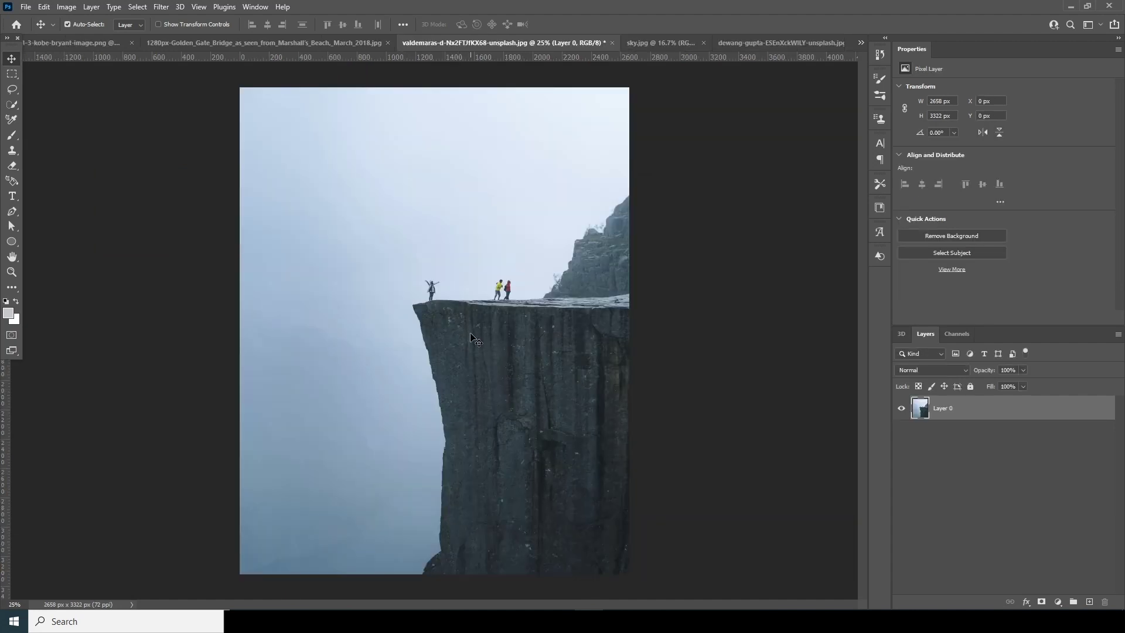
pyautogui.click(11, 107)
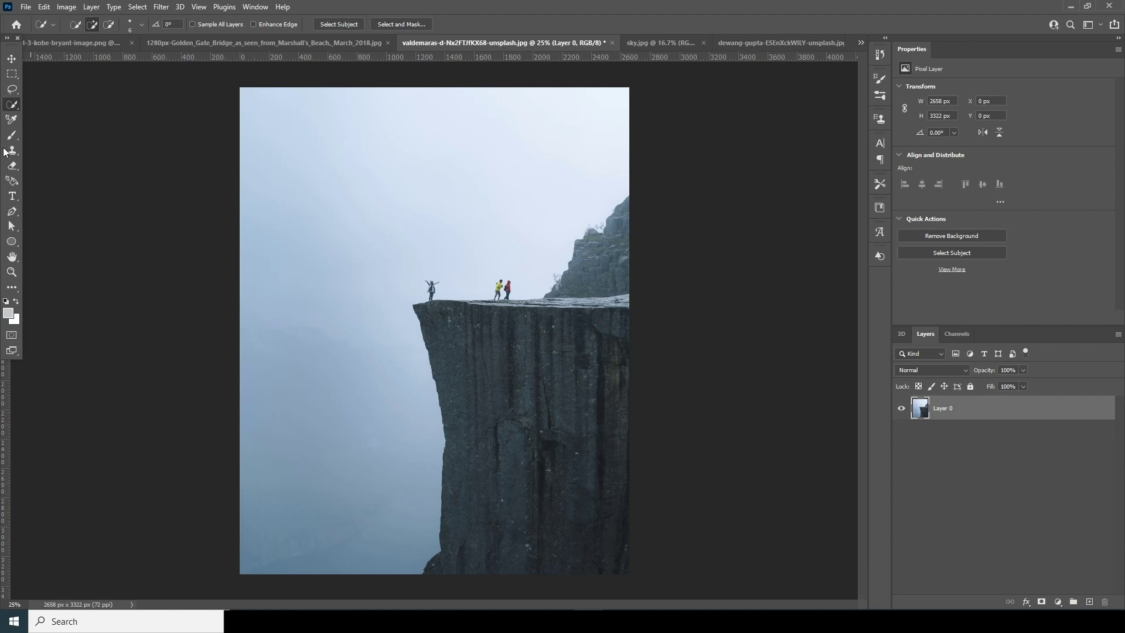
pyautogui.rightClick(12, 109)
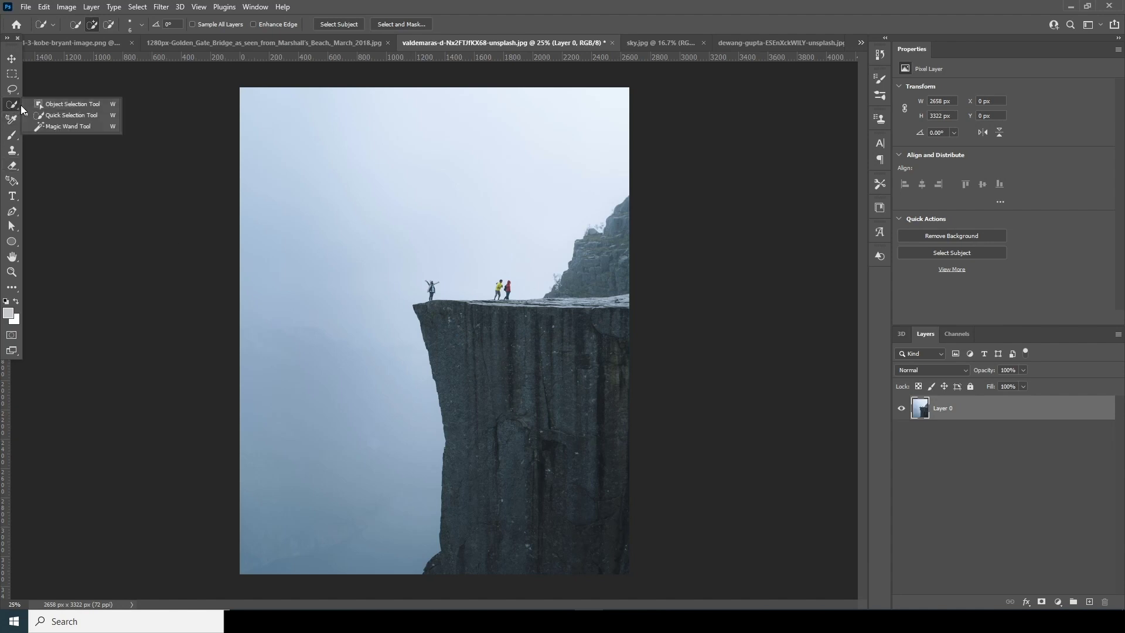
pyautogui.click(67, 116)
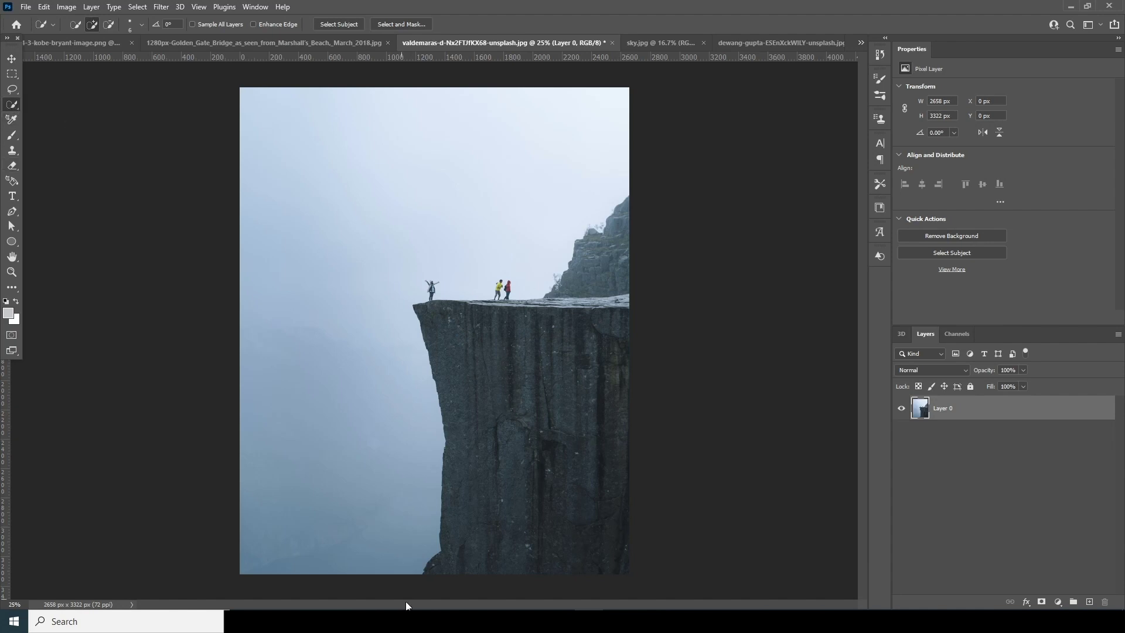
pyautogui.moveTo(446, 574); pyautogui.dragTo(491, 390)
pyautogui.click(605, 277)
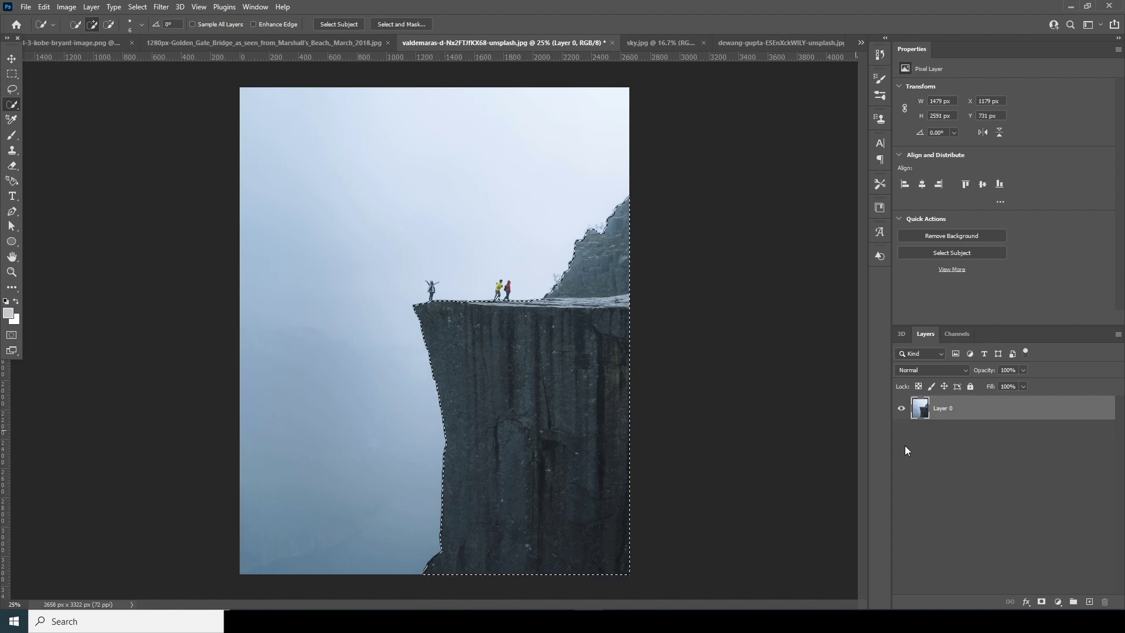
pyautogui.click(1041, 597)
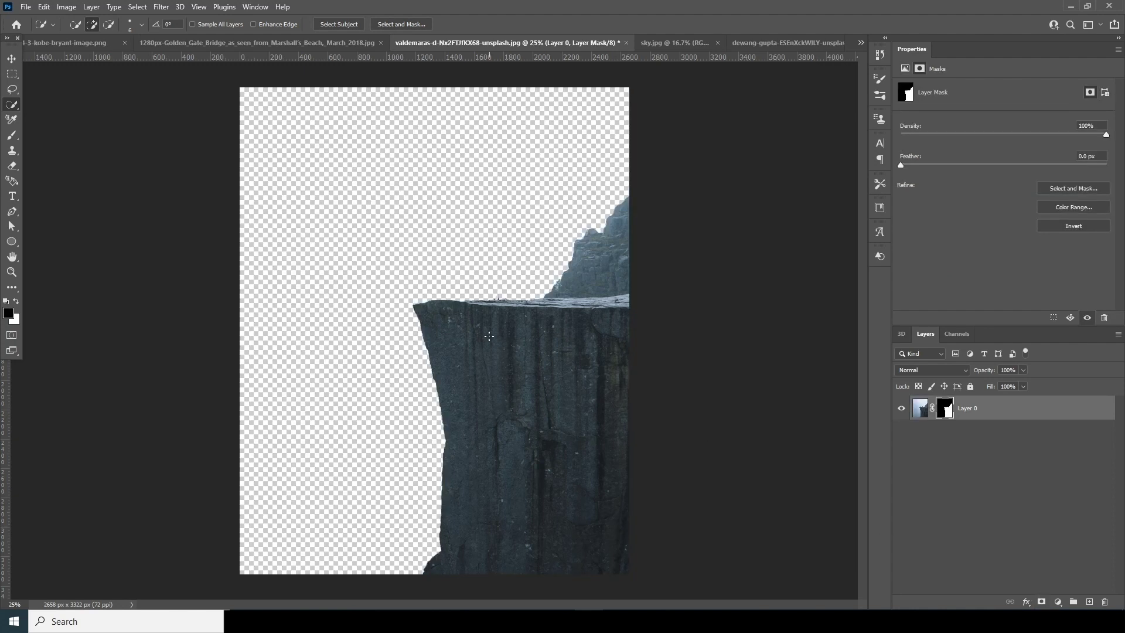
# Paint black on the layer mask with a hard round 70 px brush to hide the white remnant on the cliff's upper edge.
pyautogui.hotkey('ctrl', '+')
pyautogui.hotkey('ctrl', '+')
pyautogui.hotkey('ctrl', '+')
pyautogui.hotkey('ctrl', '+')
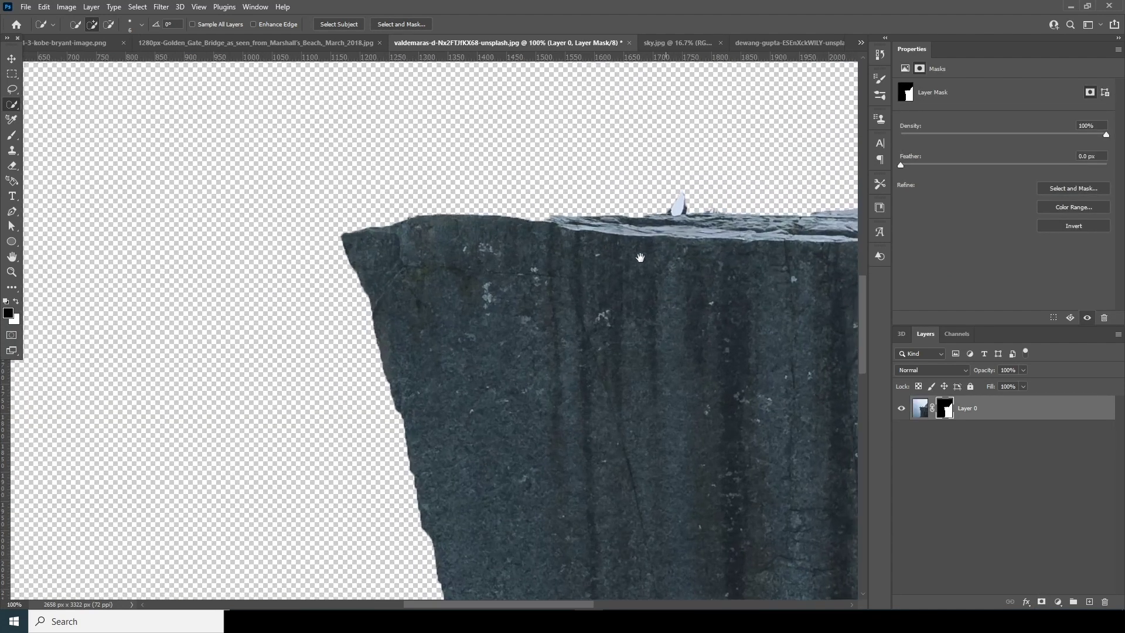
pyautogui.moveTo(640, 257); pyautogui.dragTo(496, 290)
pyautogui.press('b')
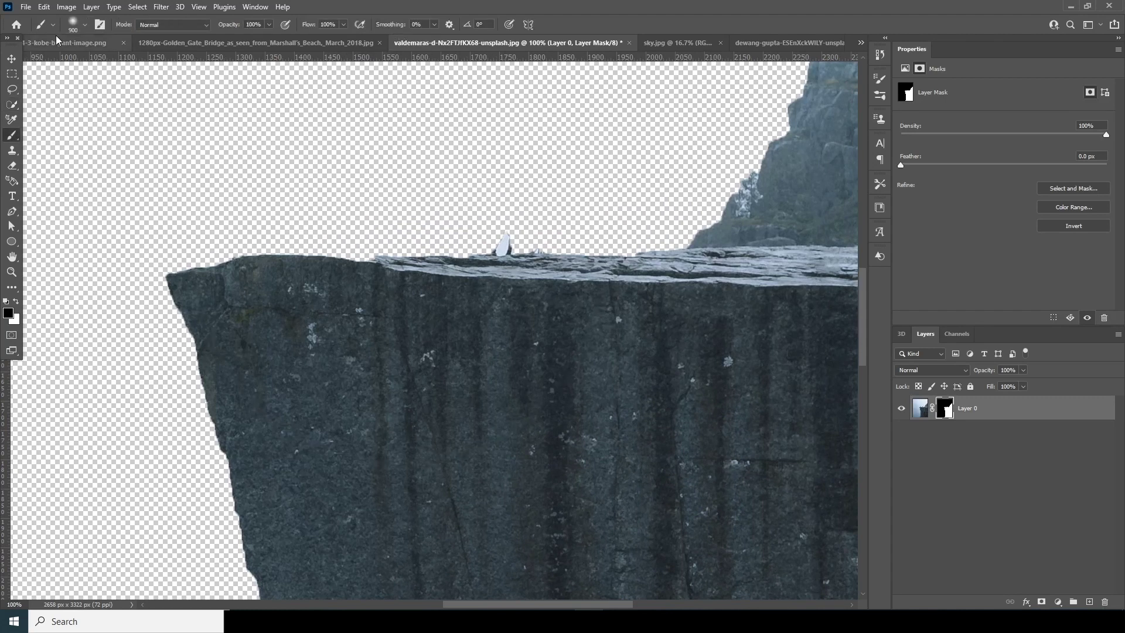
pyautogui.click(85, 25)
pyautogui.doubleClick(125, 210)
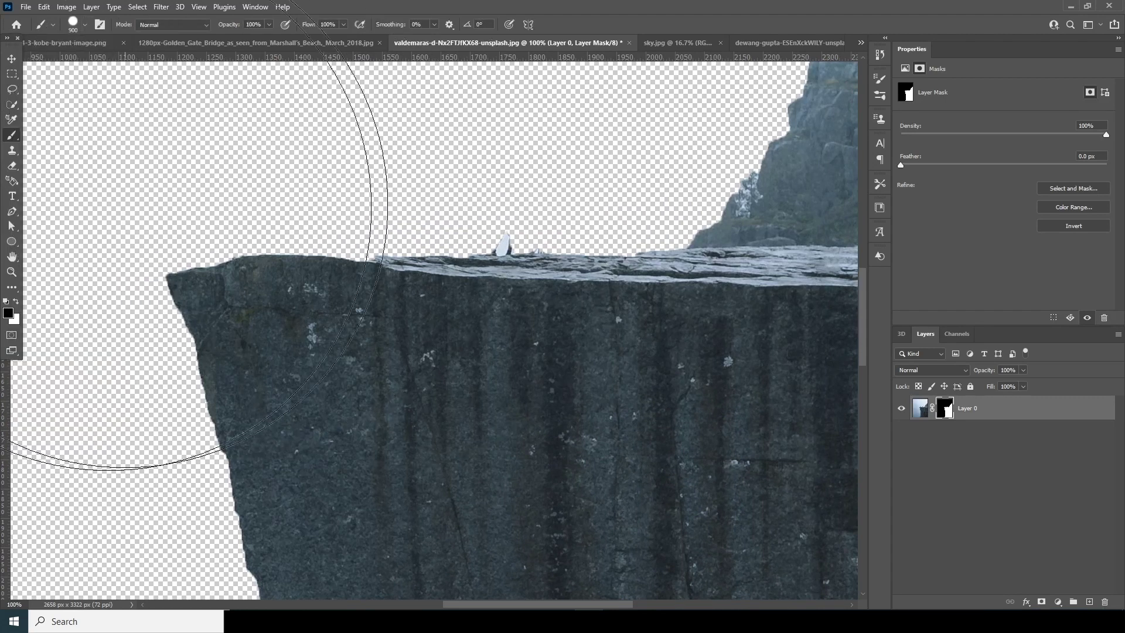
pyautogui.press('[')
pyautogui.press('[')
pyautogui.press('[')
pyautogui.press('[')
pyautogui.press('[')
pyautogui.press('[')
pyautogui.press('[')
pyautogui.press('[')
pyautogui.press('[')
pyautogui.press('[')
pyautogui.press('[')
pyautogui.press('[')
pyautogui.press('[')
pyautogui.press('[')
pyautogui.press('[')
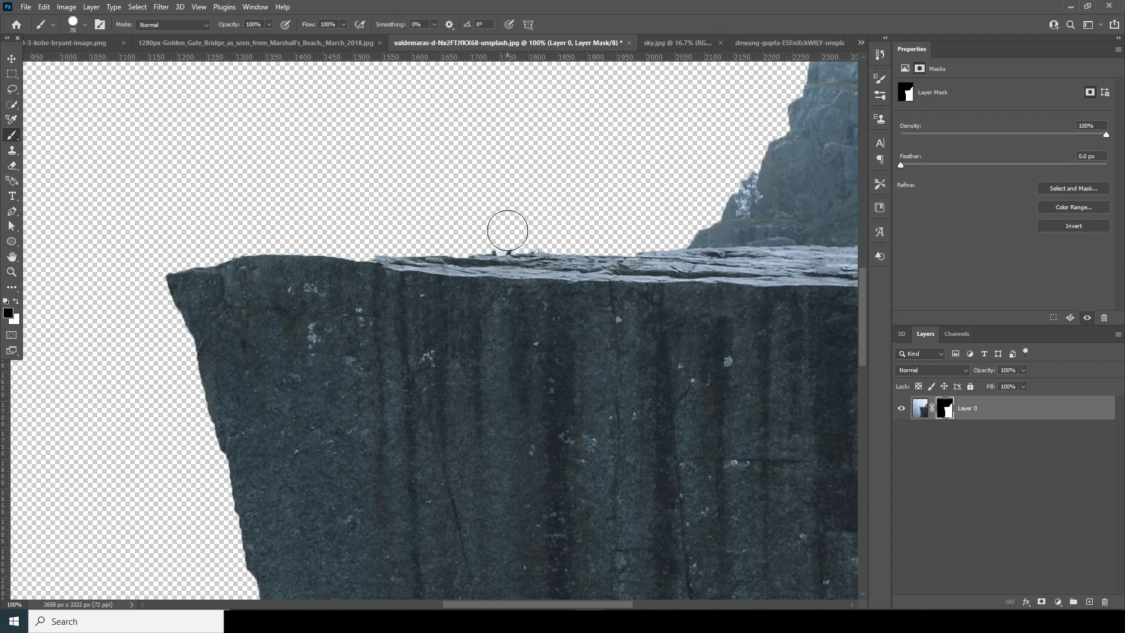
pyautogui.click(508, 233)
# Copy the masked cliff layer into the Untitled-1 document and minimize the cliff photo's window without closing it.
pyautogui.hotkey('ctrl', '-')
pyautogui.hotkey('ctrl', '-')
pyautogui.hotkey('ctrl', '-')
pyautogui.press('v')
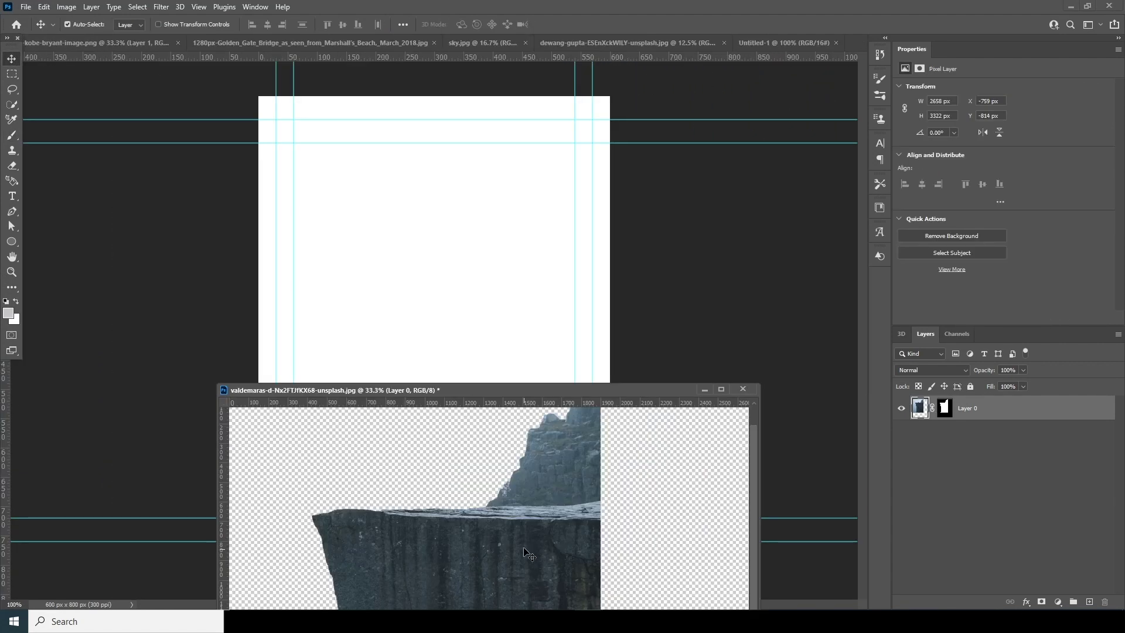
pyautogui.moveTo(525, 550); pyautogui.dragTo(521, 265)
pyautogui.click(476, 241)
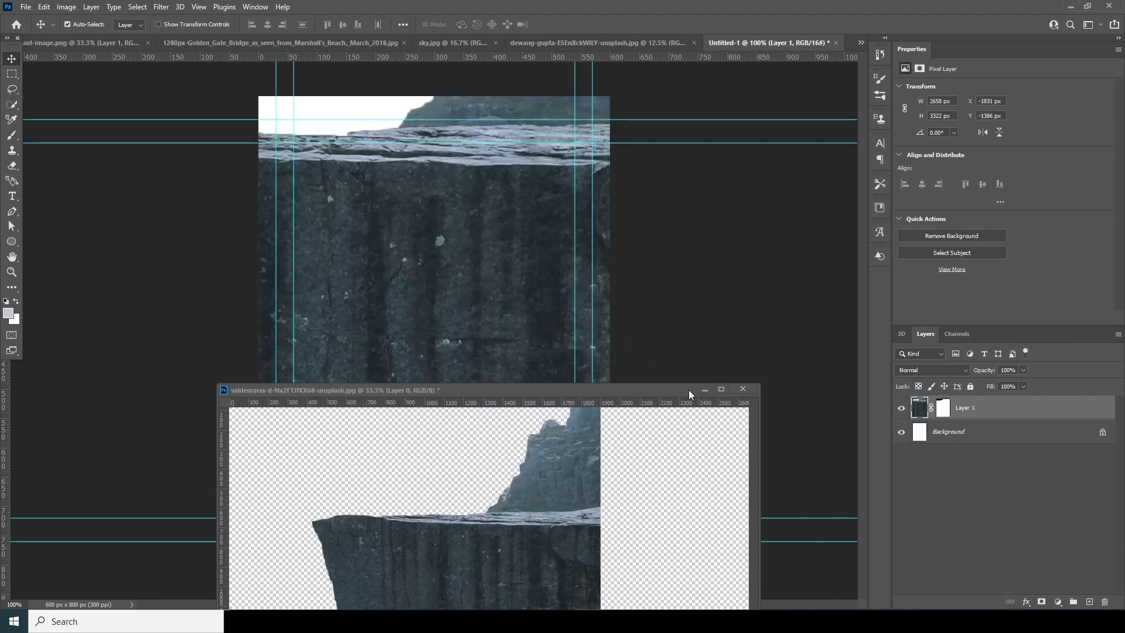
pyautogui.click(742, 389)
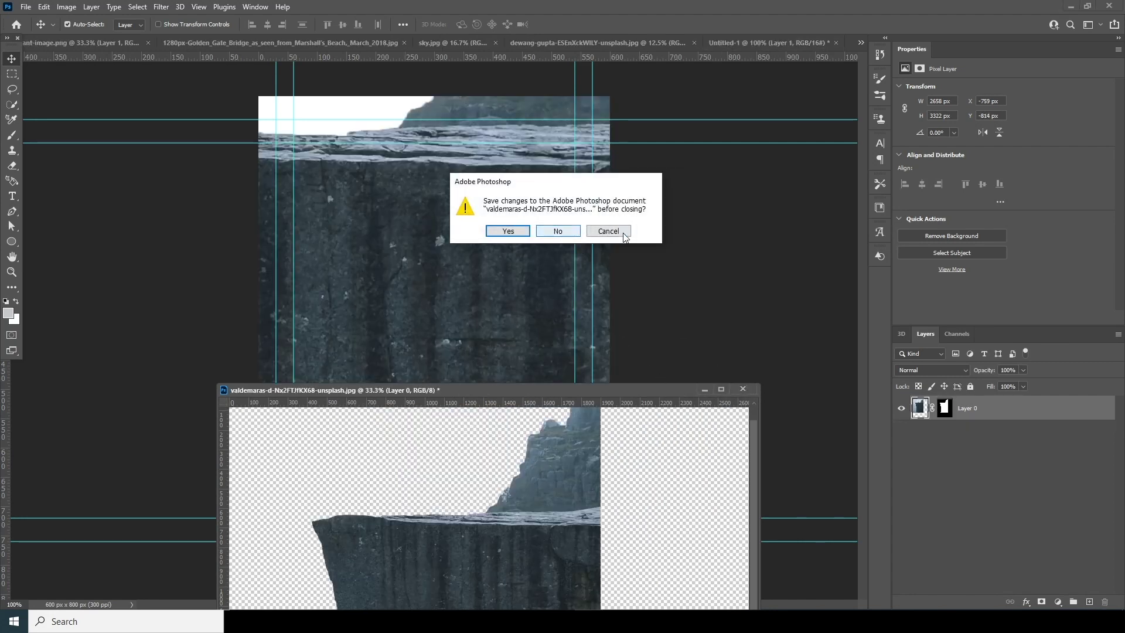
pyautogui.click(623, 233)
pyautogui.click(704, 389)
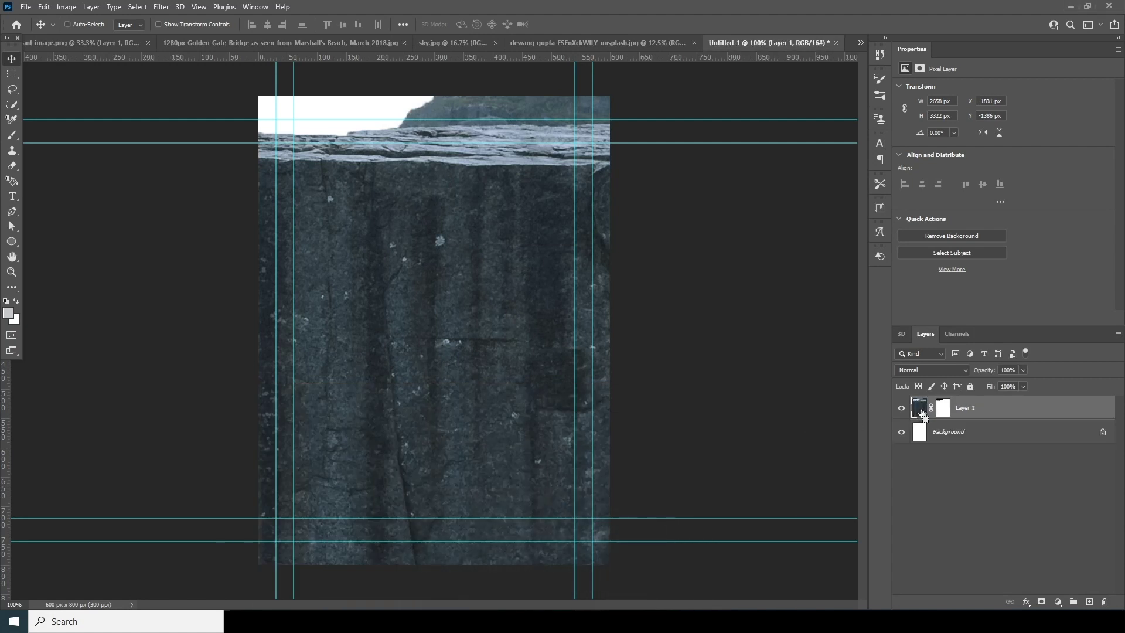
# Convert the cliff layer to a smart object, scale it to about 47.8%, and place it along the canvas's right side.
pyautogui.rightClick(984, 411)
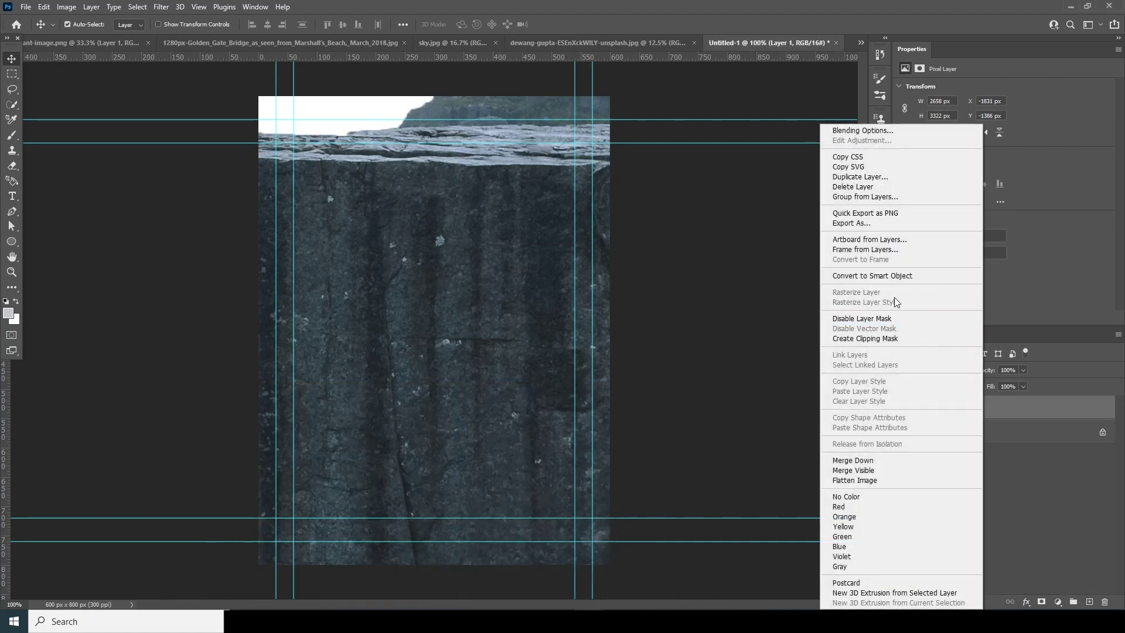
pyautogui.click(884, 277)
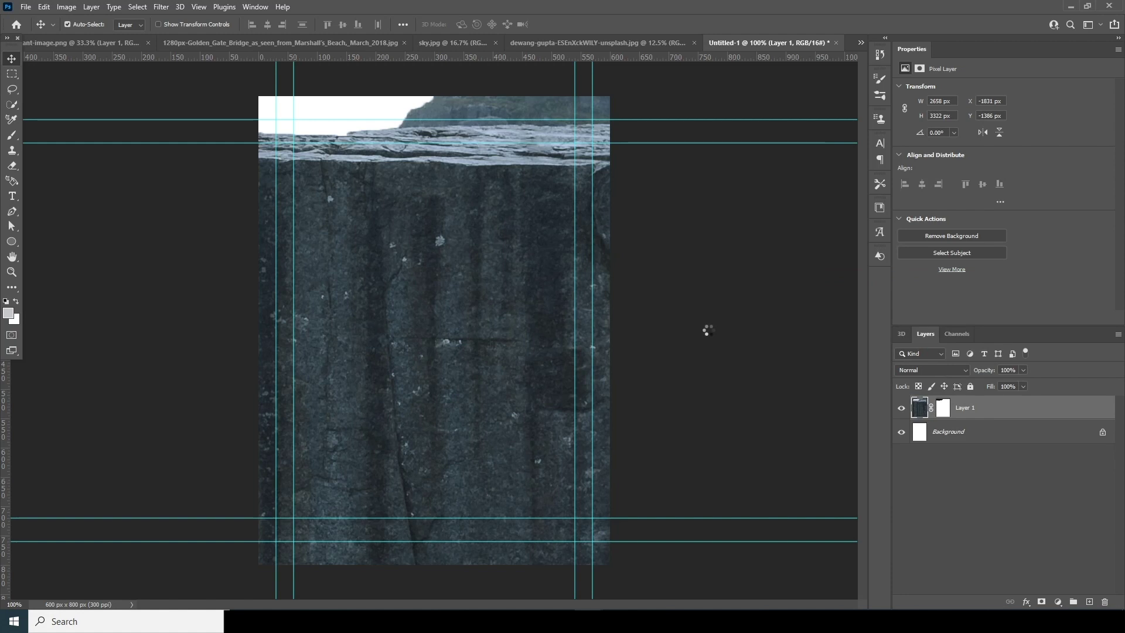
pyautogui.hotkey('ctrl', 't')
pyautogui.hotkey('ctrl', '-')
pyautogui.hotkey('ctrl', '-')
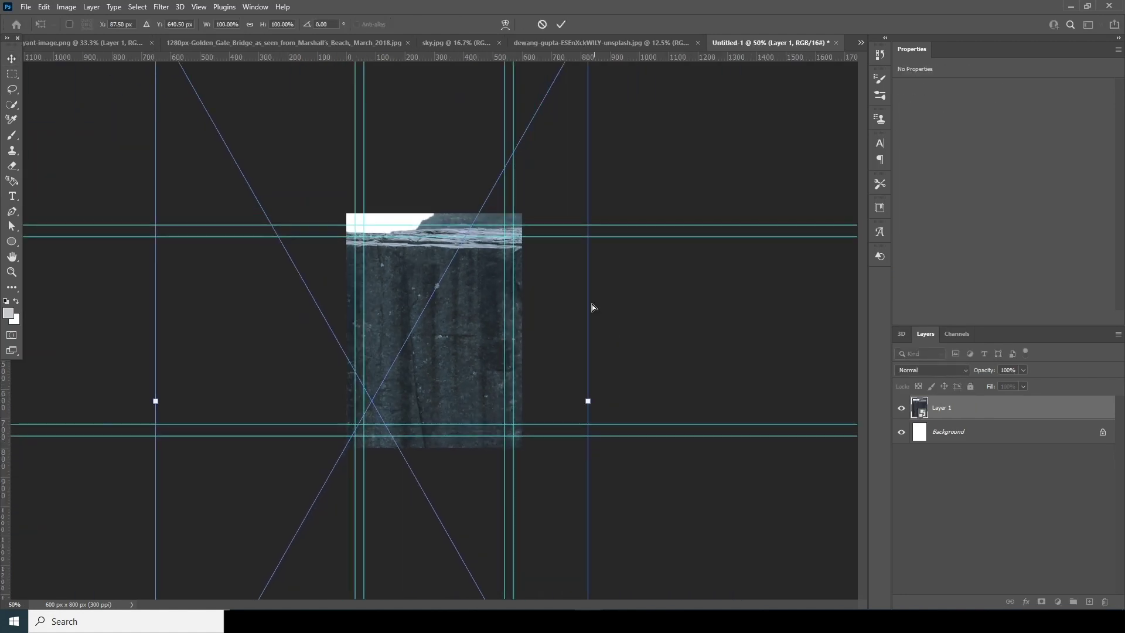
pyautogui.hotkey('ctrl', '-')
pyautogui.moveTo(538, 121); pyautogui.dragTo(459, 261)
pyautogui.moveTo(424, 328); pyautogui.dragTo(525, 316)
pyautogui.moveTo(568, 223); pyautogui.dragTo(574, 217)
pyautogui.moveTo(531, 300); pyautogui.dragTo(541, 298)
pyautogui.hotkey('ctrl', '+')
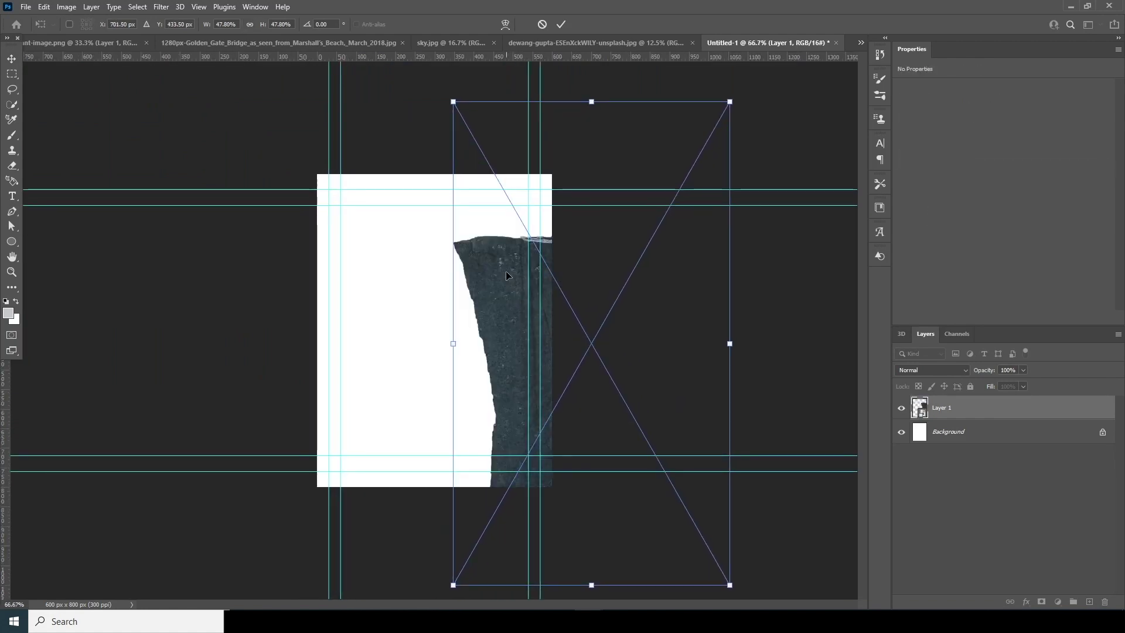
# Warp the cliff so its upper corner is rounded and raised and its lower part is pulled slightly towards the right.
pyautogui.rightClick(507, 272)
pyautogui.click(528, 398)
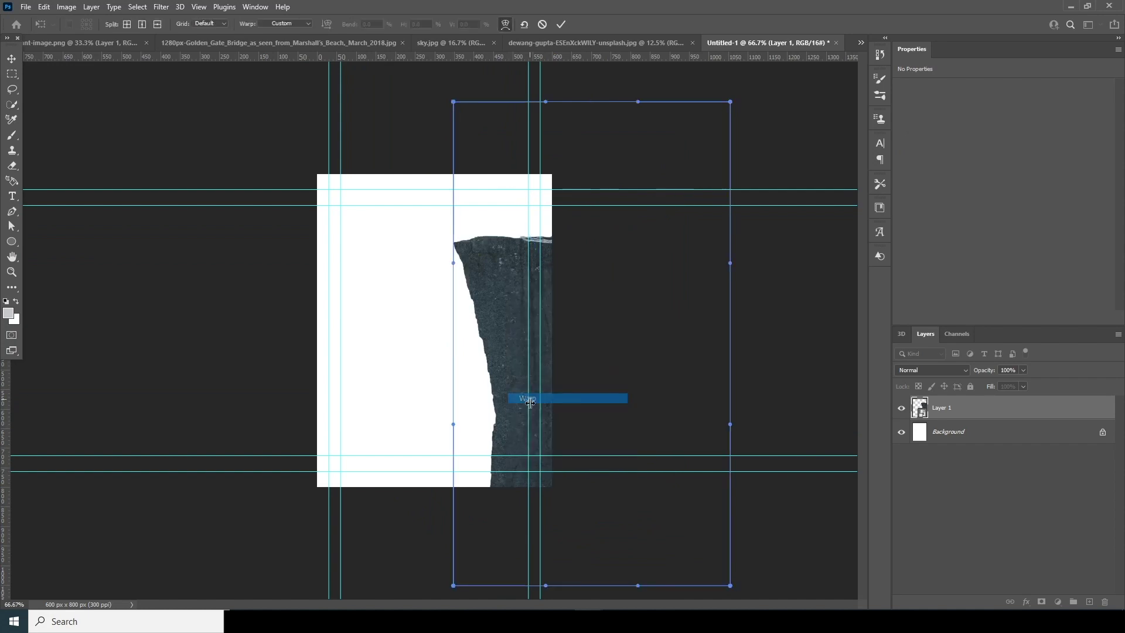
pyautogui.moveTo(453, 585); pyautogui.dragTo(501, 594)
pyautogui.moveTo(454, 276); pyautogui.dragTo(528, 227)
pyautogui.moveTo(467, 254); pyautogui.dragTo(459, 266)
pyautogui.moveTo(454, 425); pyautogui.dragTo(465, 420)
pyautogui.press('Return')
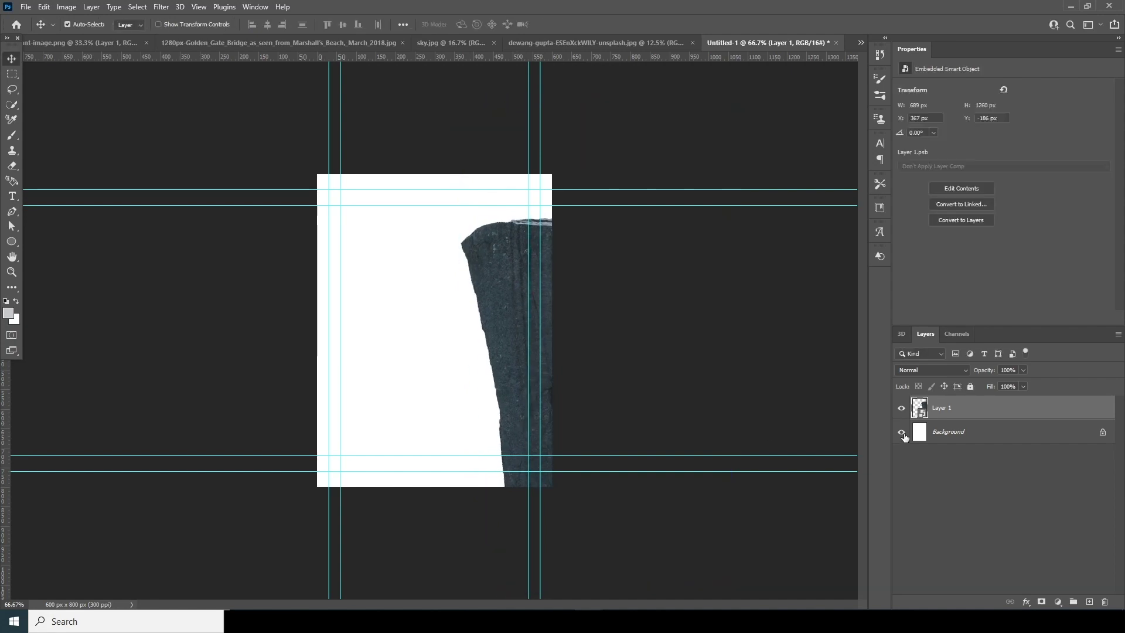
# Duplicate the warped cliff layer, flip the copy horizontally, and place it along the left side of the canvas opposite the original.
pyautogui.hotkey('ctrl', 'j')
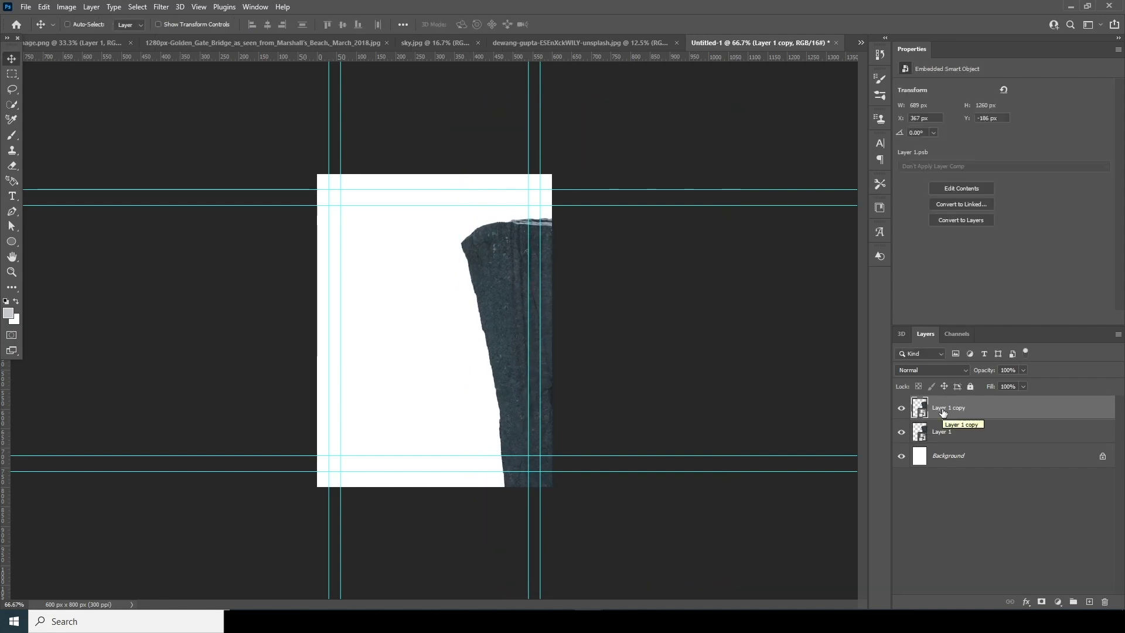
pyautogui.hotkey('ctrl', 't')
pyautogui.rightClick(523, 304)
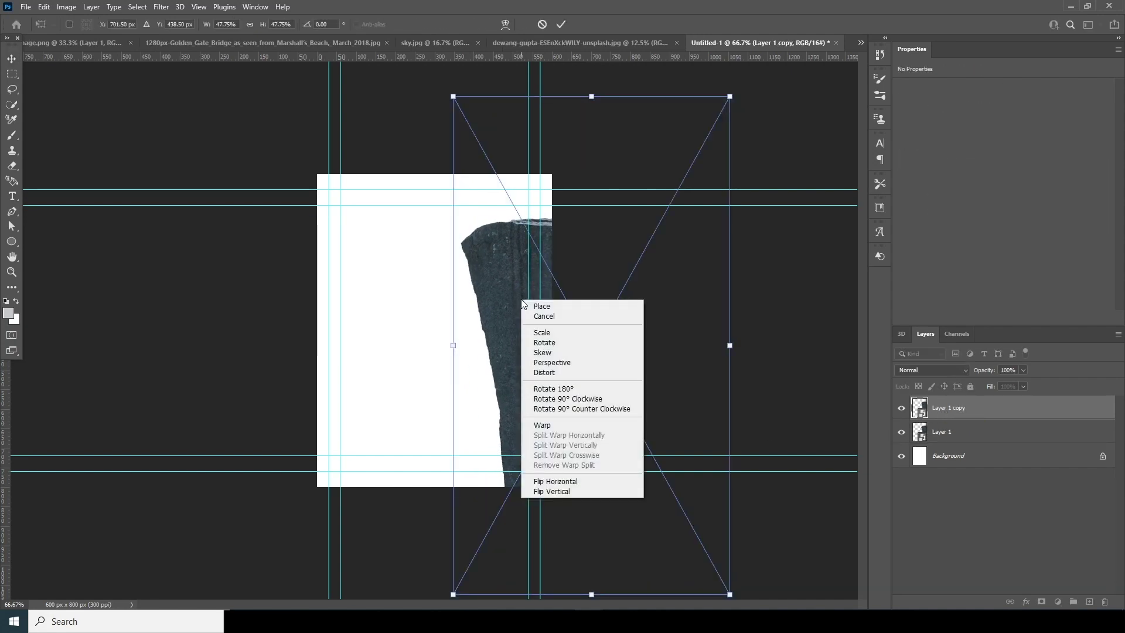
pyautogui.click(550, 479)
pyautogui.moveTo(529, 331); pyautogui.dragTo(386, 352)
pyautogui.moveTo(521, 350); pyautogui.dragTo(232, 346)
pyautogui.moveTo(352, 305); pyautogui.dragTo(348, 301)
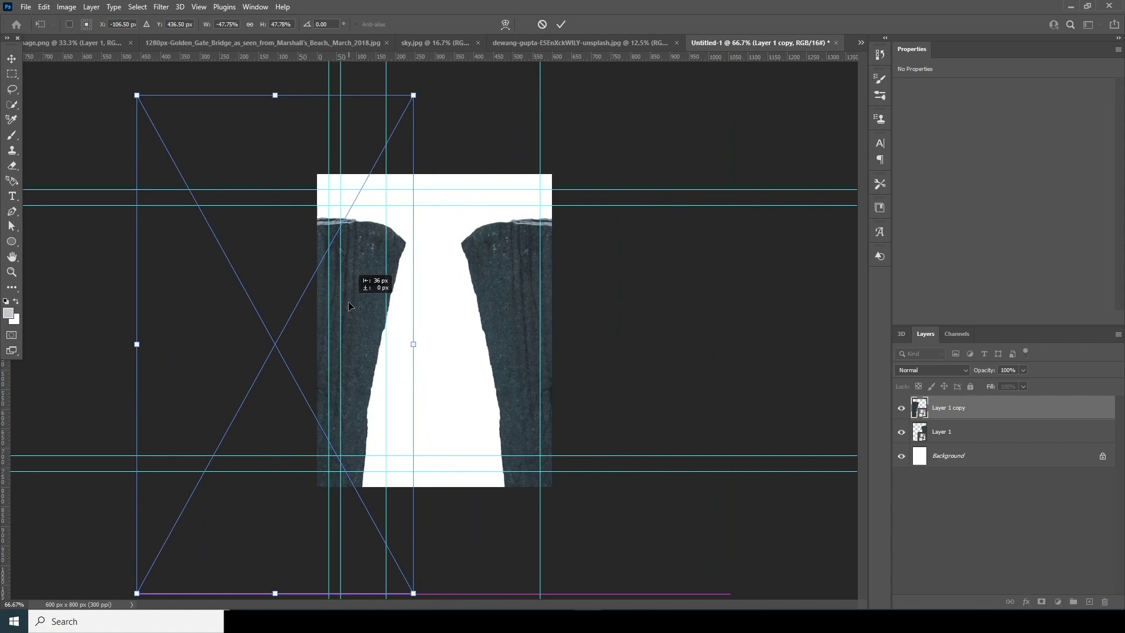
pyautogui.press('Return')
# Hide the guides in the Untitled-1 document.
pyautogui.click(198, 7)
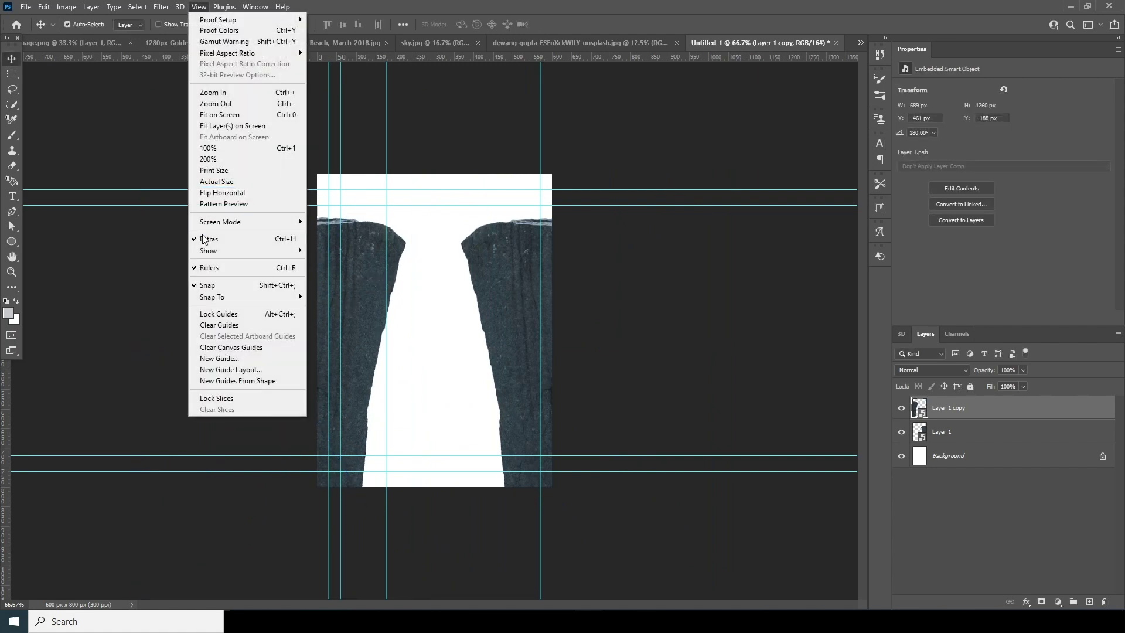
pyautogui.moveTo(222, 253)
pyautogui.click(331, 297)
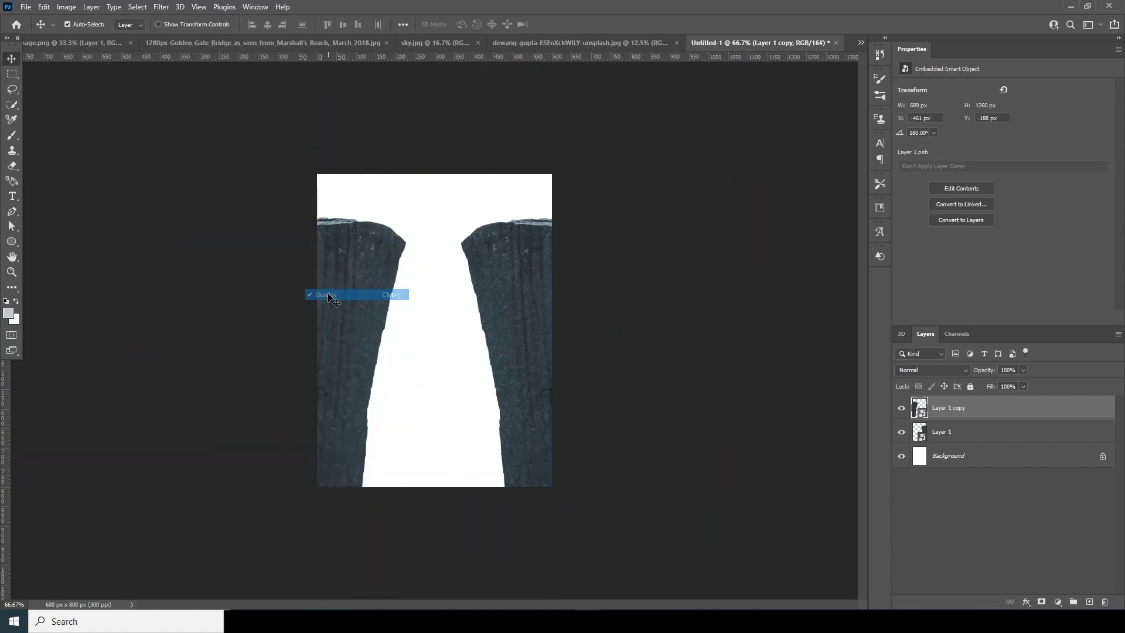
# Copy the image from sky.jpg into Untitled-1, accepting the bit depth difference, and order its layer directly above the Background beneath both cliffs.
pyautogui.click(435, 43)
pyautogui.moveTo(481, 246); pyautogui.dragTo(799, 101)
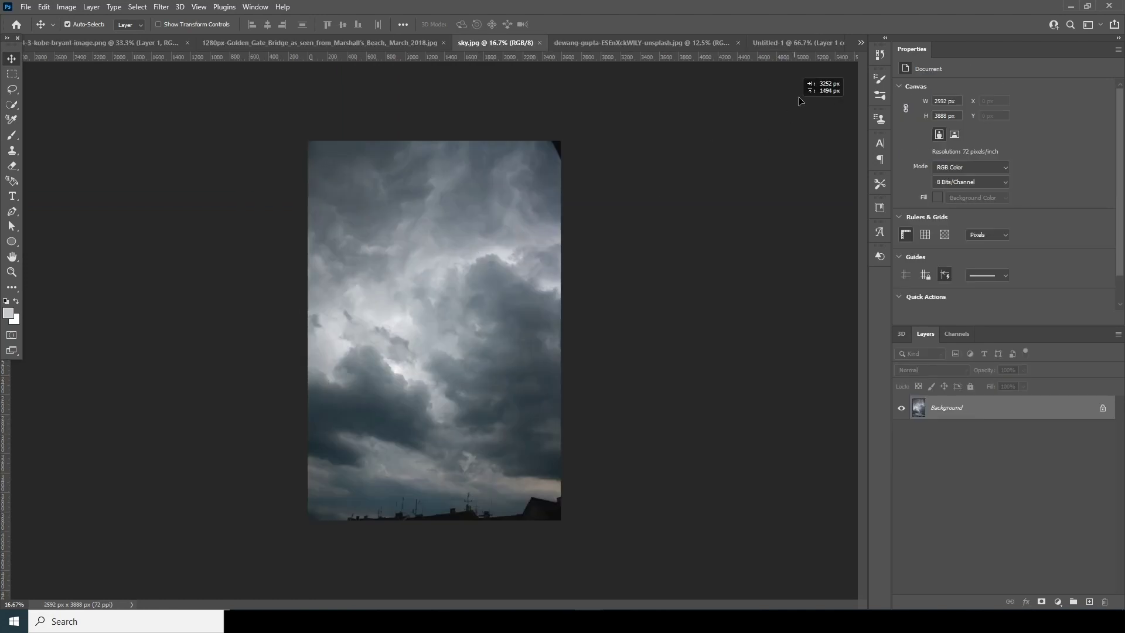
pyautogui.click(798, 43)
pyautogui.moveTo(455, 393); pyautogui.dragTo(457, 392)
pyautogui.press('Return')
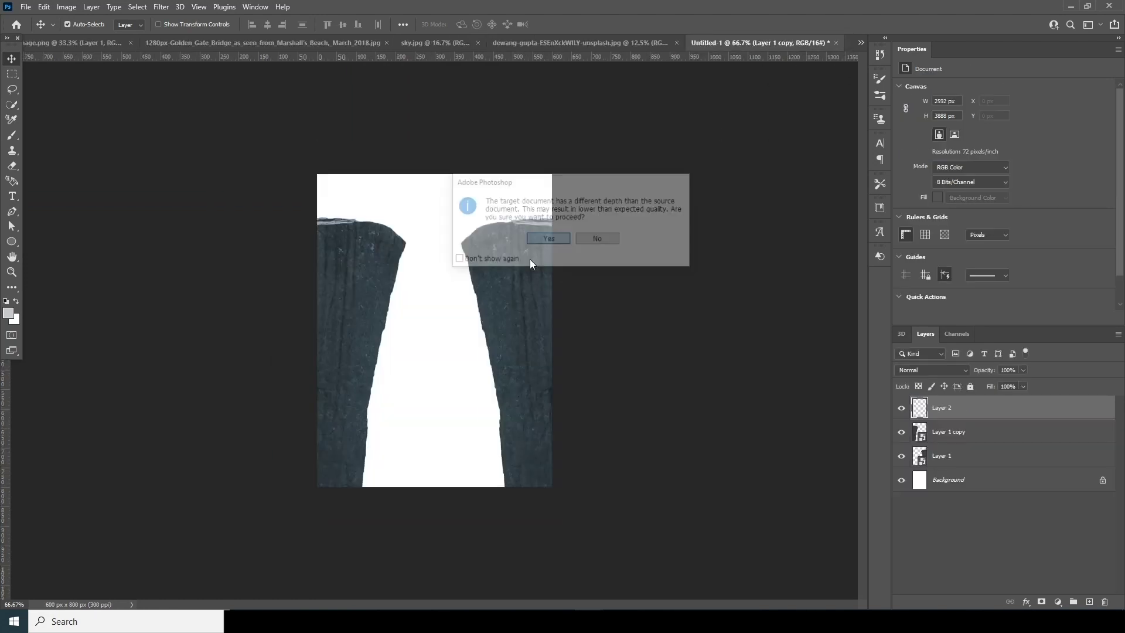
pyautogui.moveTo(931, 415); pyautogui.dragTo(918, 464)
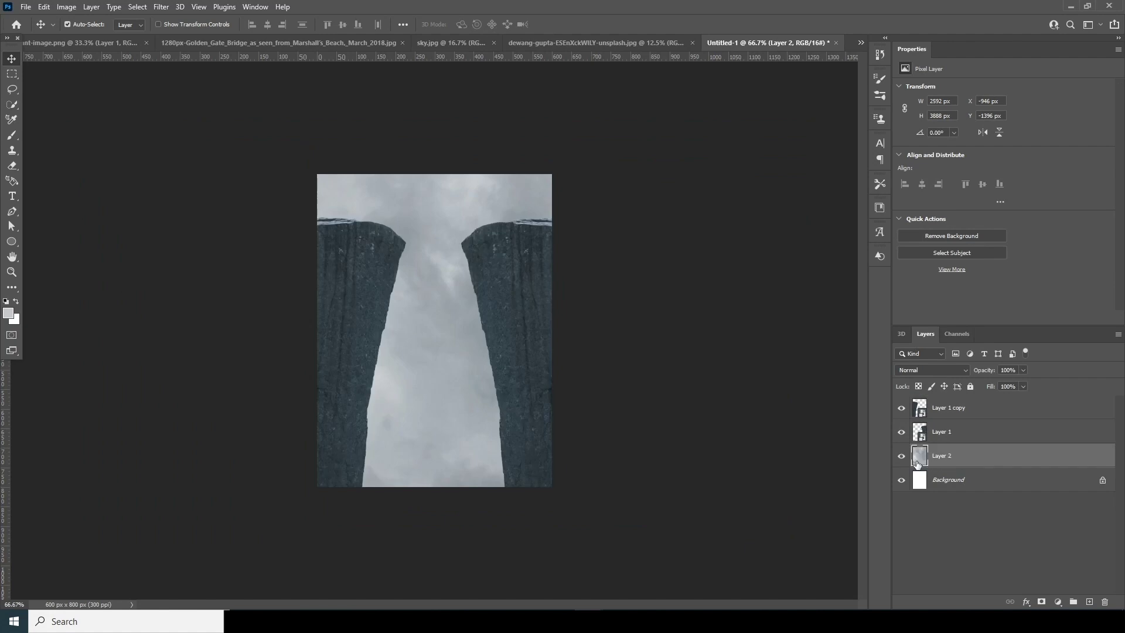
# Scale the sky layer to about 49.3% with a slight rotation of about 1.83° so its clouds fill the canvas behind the cliffs.
pyautogui.hotkey('ctrl', 't')
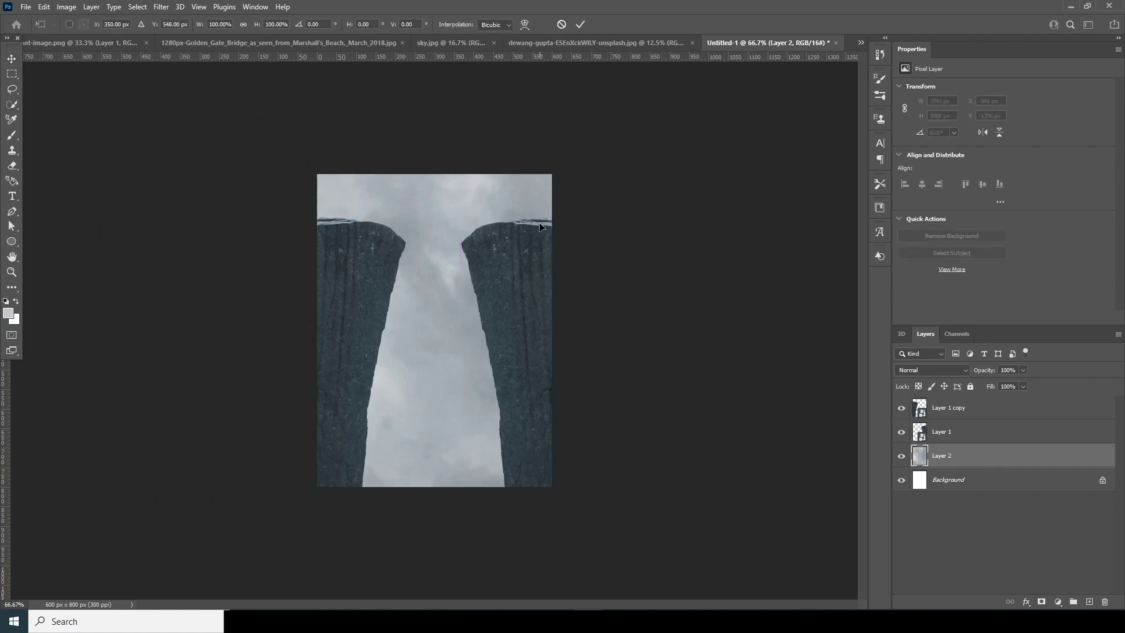
pyautogui.hotkey('ctrl', '-')
pyautogui.hotkey('ctrl', '-')
pyautogui.hotkey('ctrl', '-')
pyautogui.hotkey('ctrl', '-')
pyautogui.moveTo(568, 153); pyautogui.dragTo(497, 227)
pyautogui.press('Return')
pyautogui.hotkey('ctrl', '+')
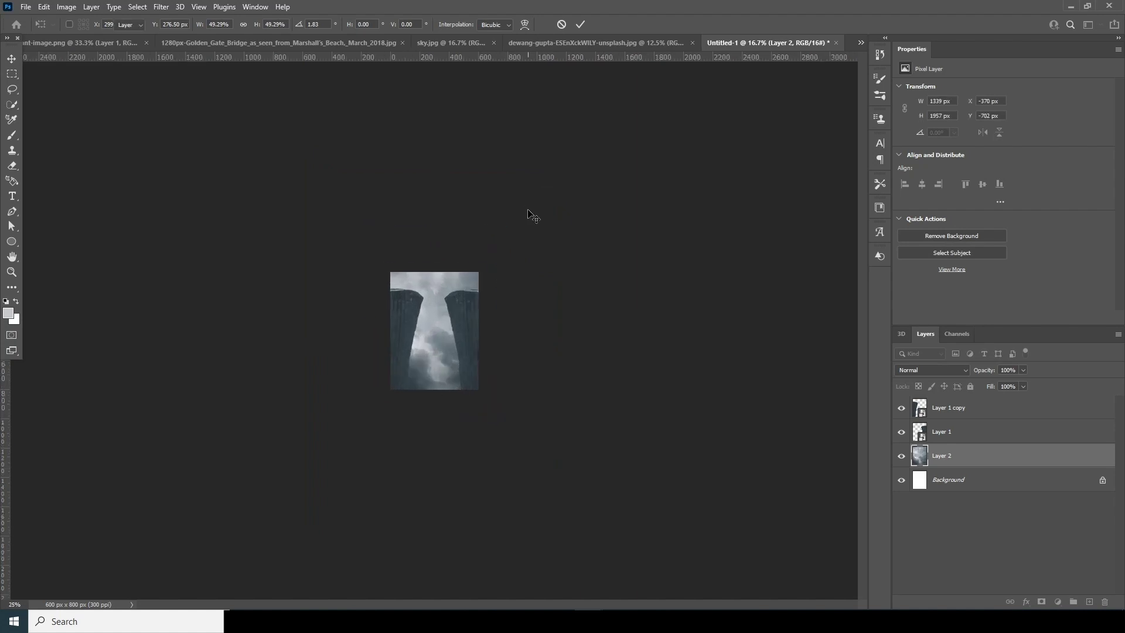
# Apply the pending scale and rotation to the grey sky layer.
pyautogui.press('Return')
pyautogui.hotkey('ctrl', '+')
pyautogui.hotkey('ctrl', '+')
pyautogui.hotkey('ctrl', '+')
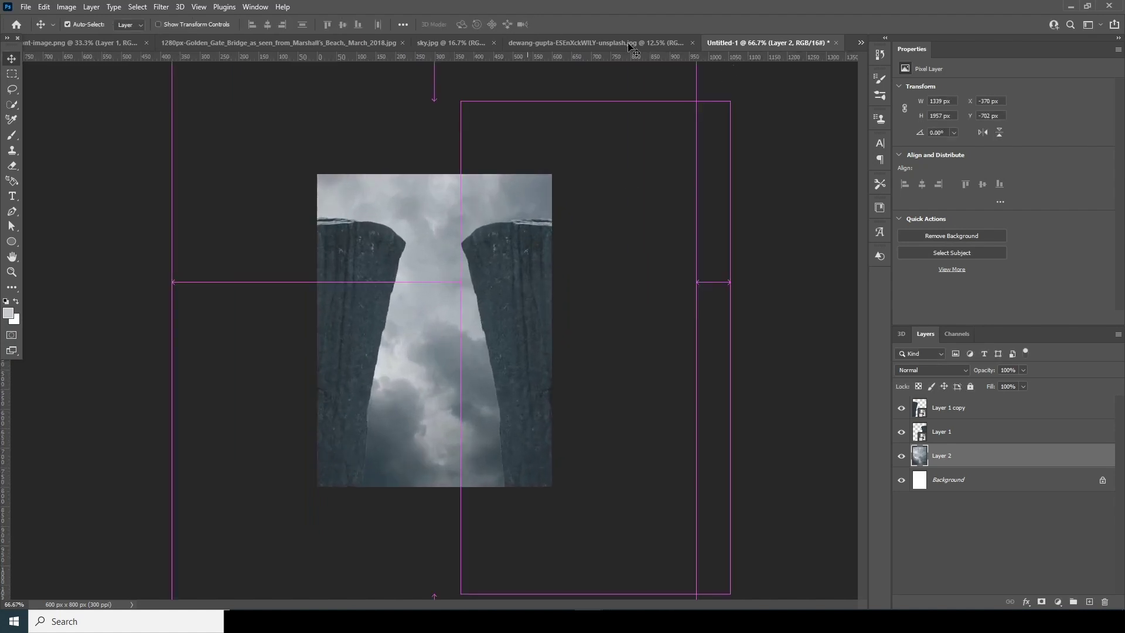
# Copy the orange and purple sunset sky photo into Untitled-1 above the grey sky, accepting the bit depth difference.
pyautogui.click(629, 44)
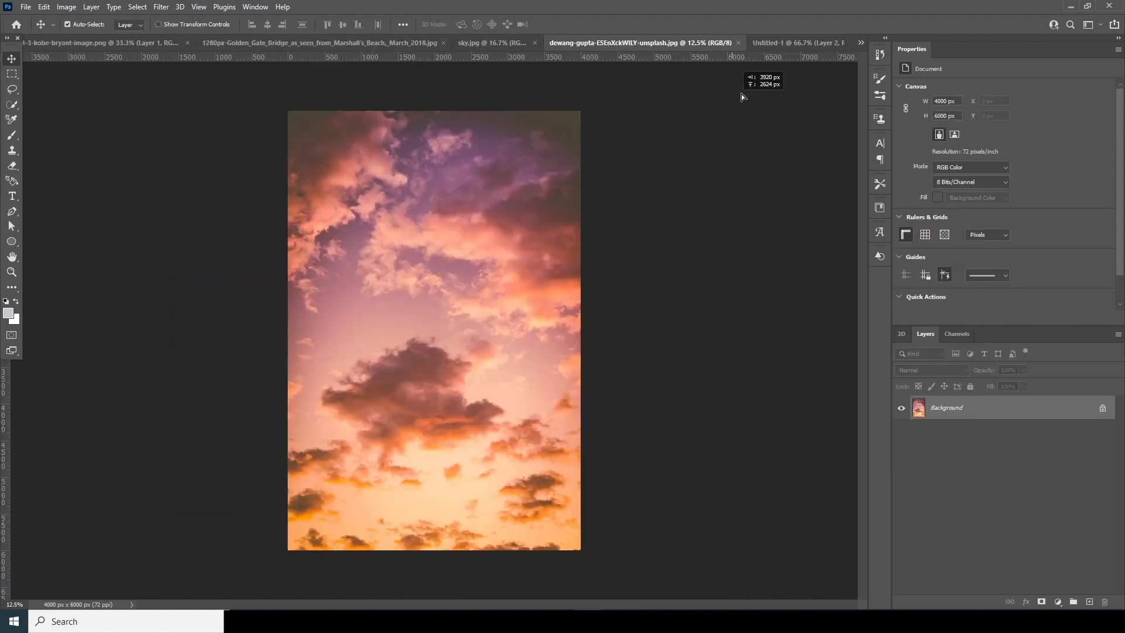
pyautogui.click(784, 45)
pyautogui.moveTo(483, 325); pyautogui.dragTo(473, 335)
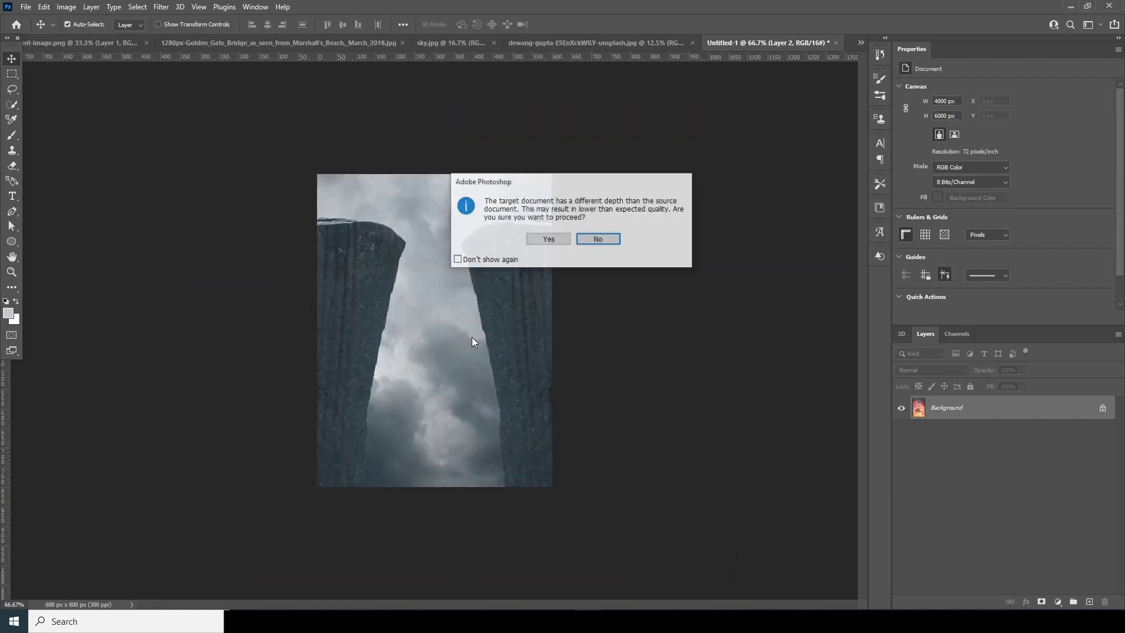
pyautogui.click(554, 240)
# Scale the sunset sky layer down to about 1026 x 1540 px and position it to cover the canvas behind the cliffs.
pyautogui.hotkey('ctrl', 't')
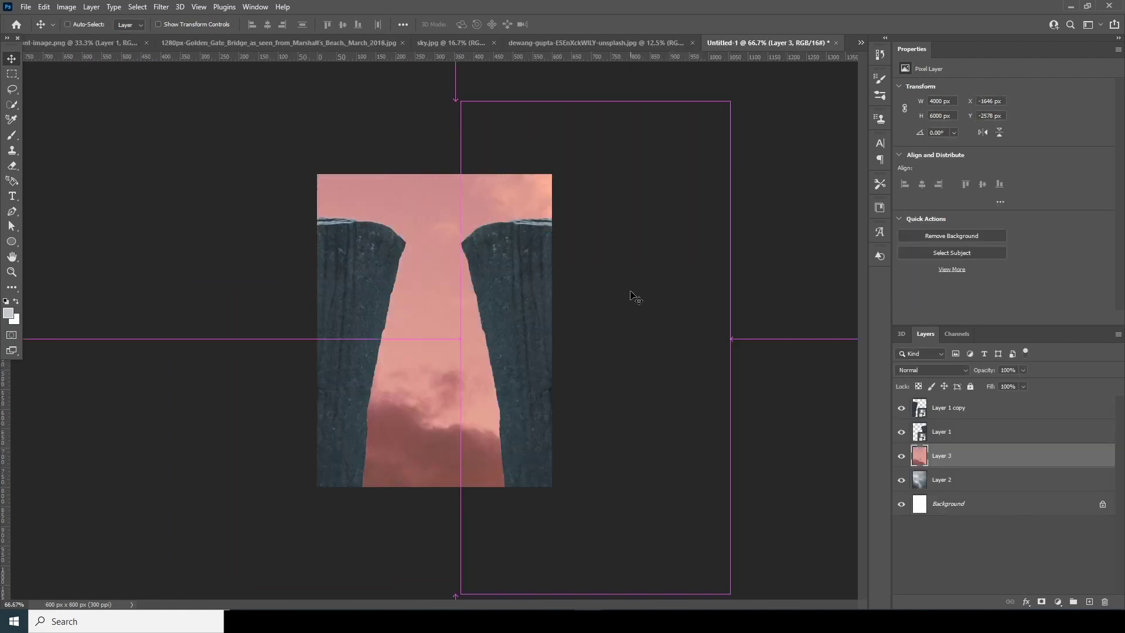
pyautogui.hotkey('ctrl', '-')
pyautogui.hotkey('ctrl', '-')
pyautogui.hotkey('ctrl', '-')
pyautogui.hotkey('ctrl', '-')
pyautogui.hotkey('ctrl', '-')
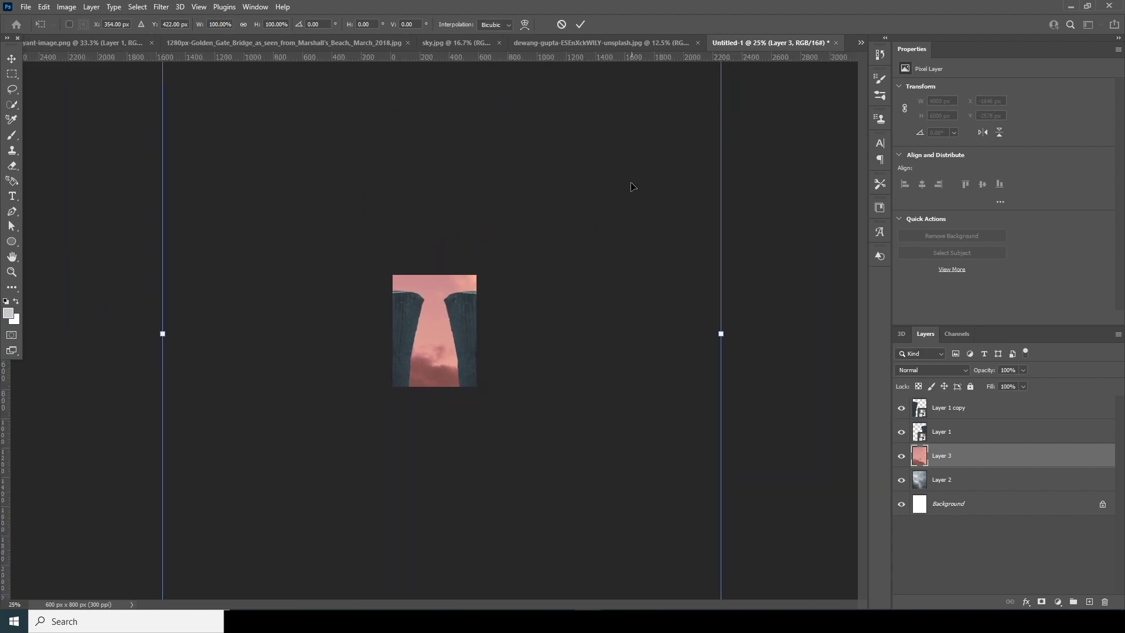
pyautogui.moveTo(584, 113); pyautogui.dragTo(493, 291)
pyautogui.moveTo(515, 239); pyautogui.dragTo(429, 367)
pyautogui.scroll(3, 438, 339)
pyautogui.press('Return')
# Add a Hue/Saturation adjustment layer above the sunset sky and lower its saturation to about -94.
pyautogui.click(1057, 601)
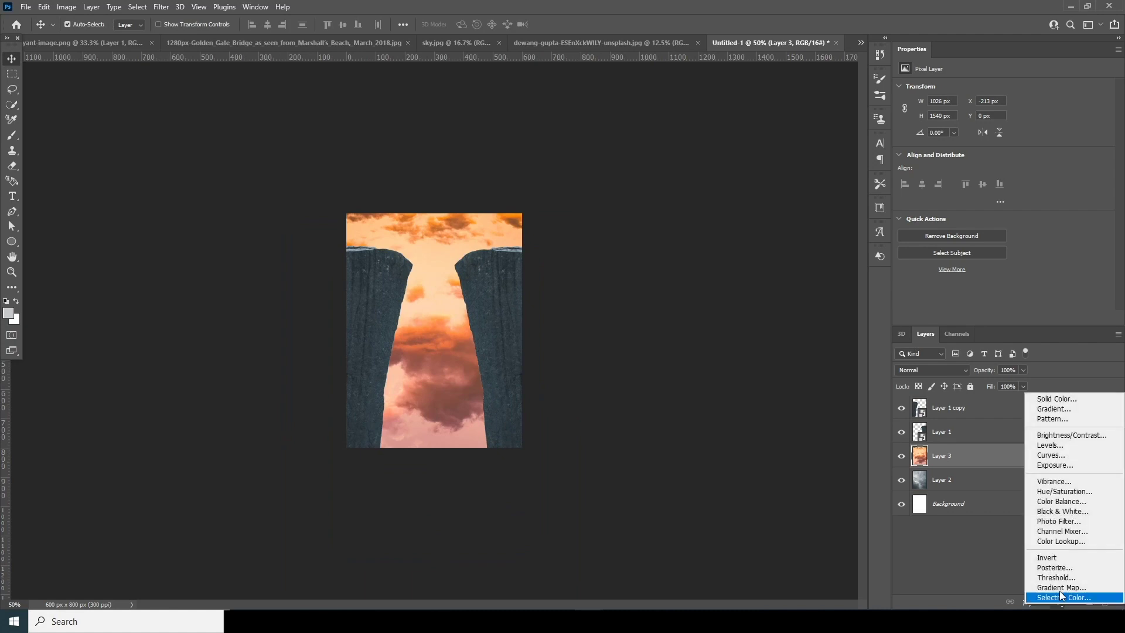
pyautogui.click(1049, 491)
pyautogui.moveTo(928, 156); pyautogui.dragTo(925, 156)
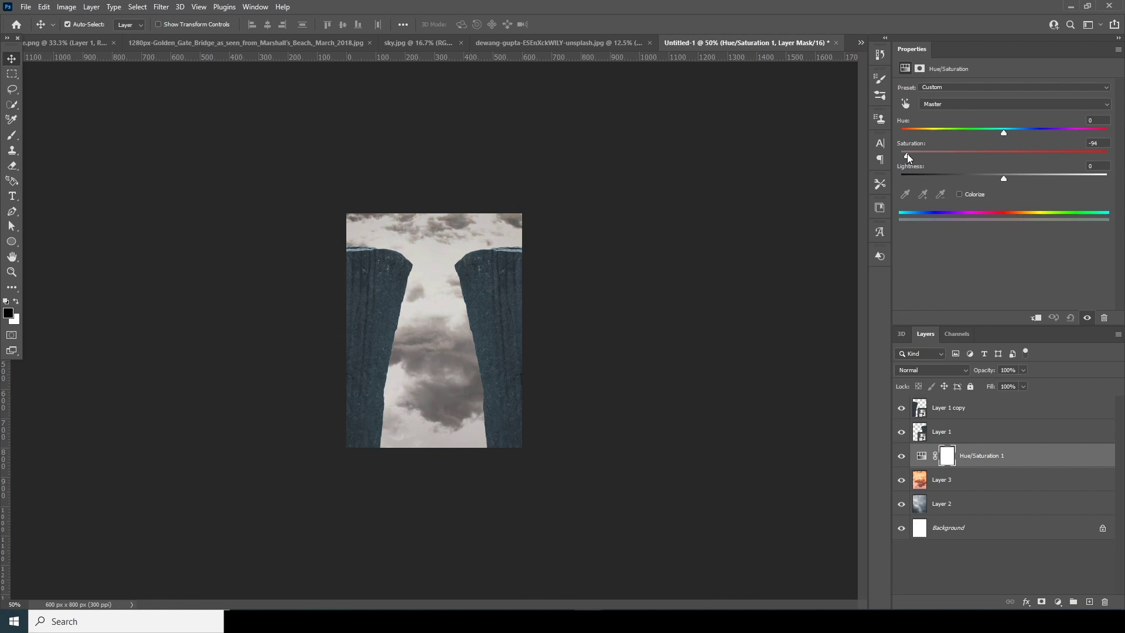
# Add a layer mask to the sunset sky layer and set the brush to Soft Round at 300 px.
pyautogui.click(931, 485)
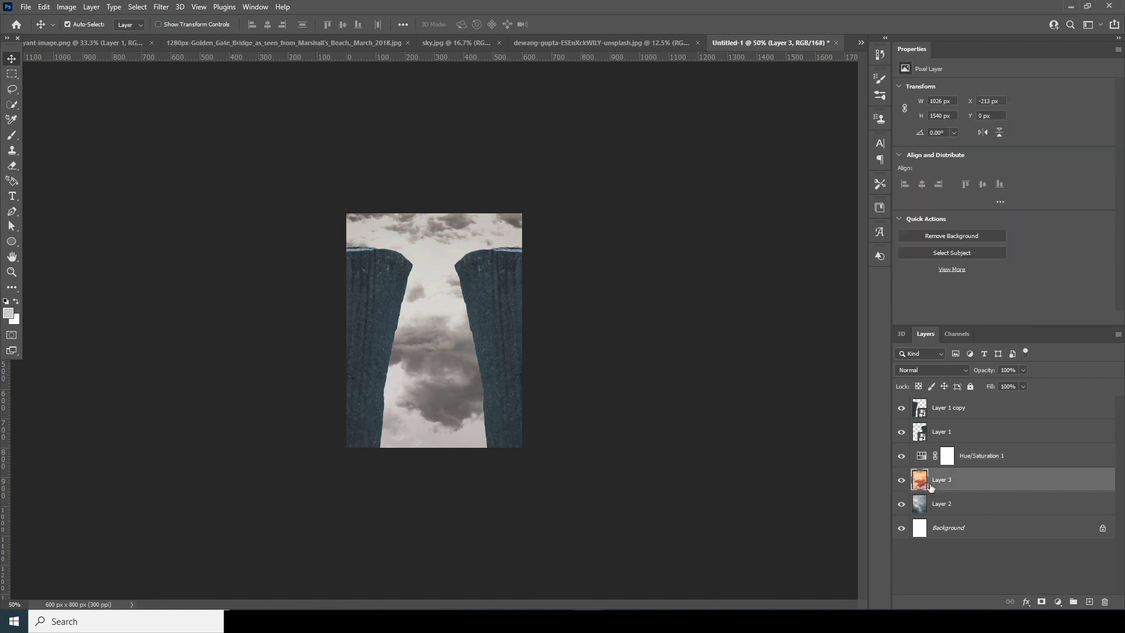
pyautogui.click(1041, 602)
pyautogui.press('b')
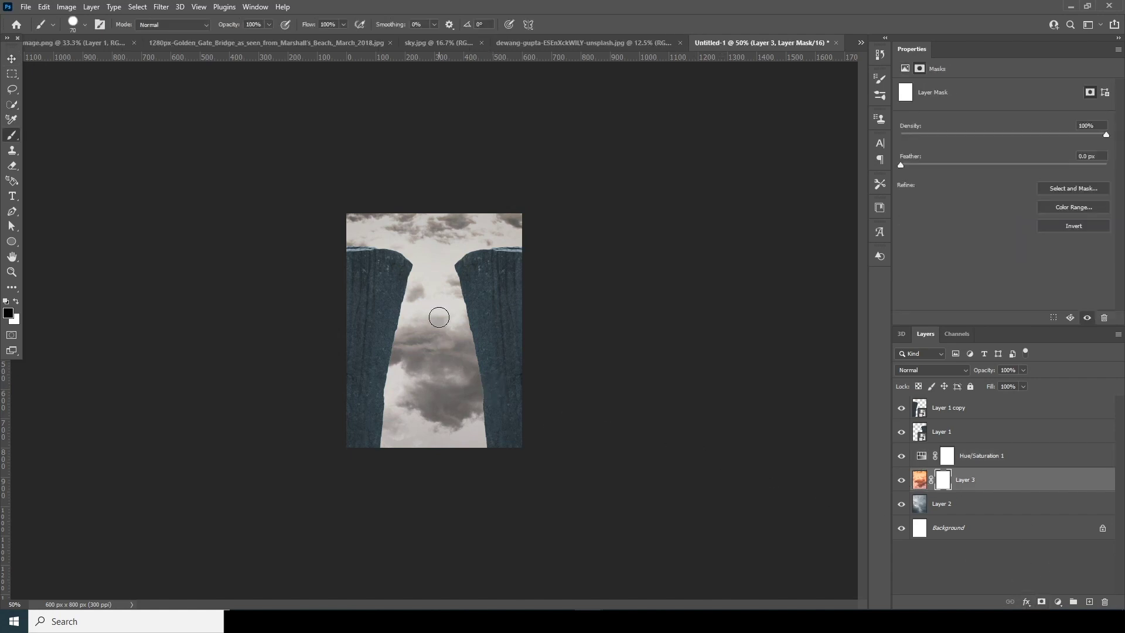
pyautogui.press(']')
pyautogui.press(']')
pyautogui.press(']')
pyautogui.press(']')
pyautogui.press(']')
pyautogui.press(']')
pyautogui.click(85, 25)
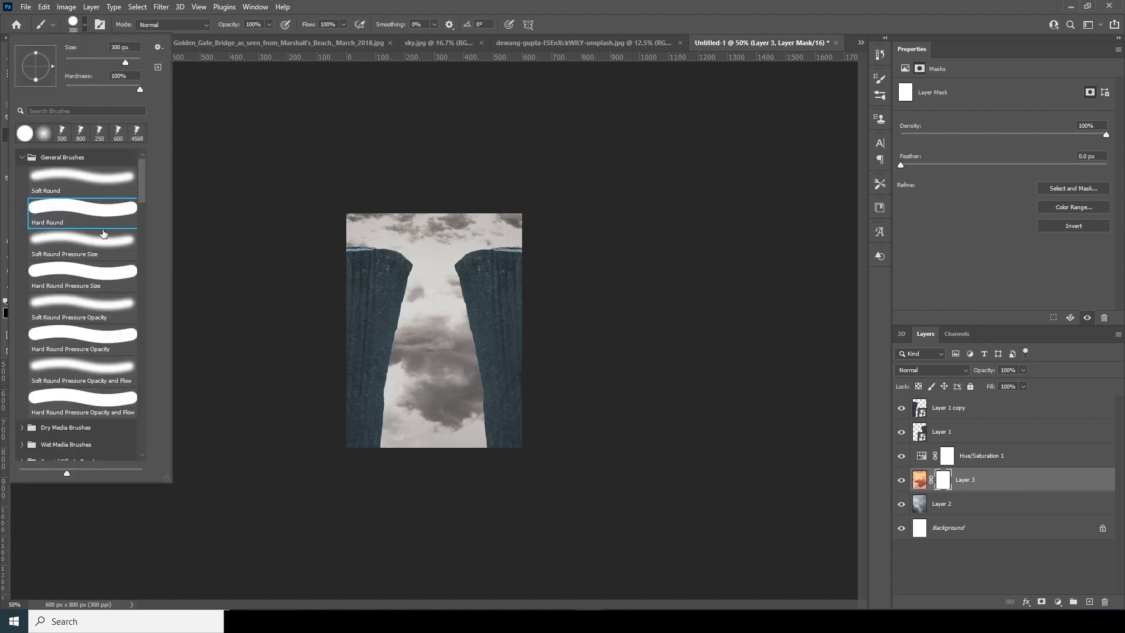
pyautogui.doubleClick(104, 176)
# Paint black on the sunset layer's mask along the lower, upper and side areas to blend it into the grey sky.
pyautogui.moveTo(332, 415)
pyautogui.mouseDown()
pyautogui.moveTo(519, 416)
pyautogui.moveTo(367, 408)
pyautogui.moveTo(504, 364)
pyautogui.mouseUp()
pyautogui.moveTo(553, 203)
pyautogui.mouseDown()
pyautogui.moveTo(411, 199)
pyautogui.moveTo(309, 241)
pyautogui.mouseUp()
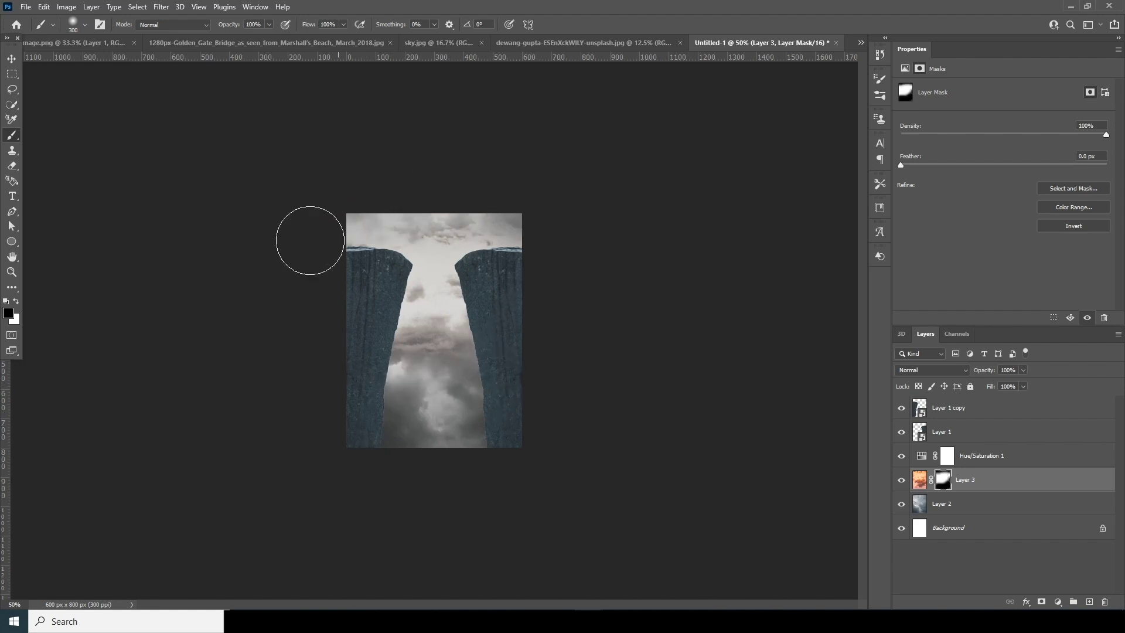
pyautogui.moveTo(456, 201)
pyautogui.mouseDown()
pyautogui.moveTo(367, 234)
pyautogui.moveTo(525, 226)
pyautogui.moveTo(417, 201)
pyautogui.moveTo(335, 304)
pyautogui.mouseUp()
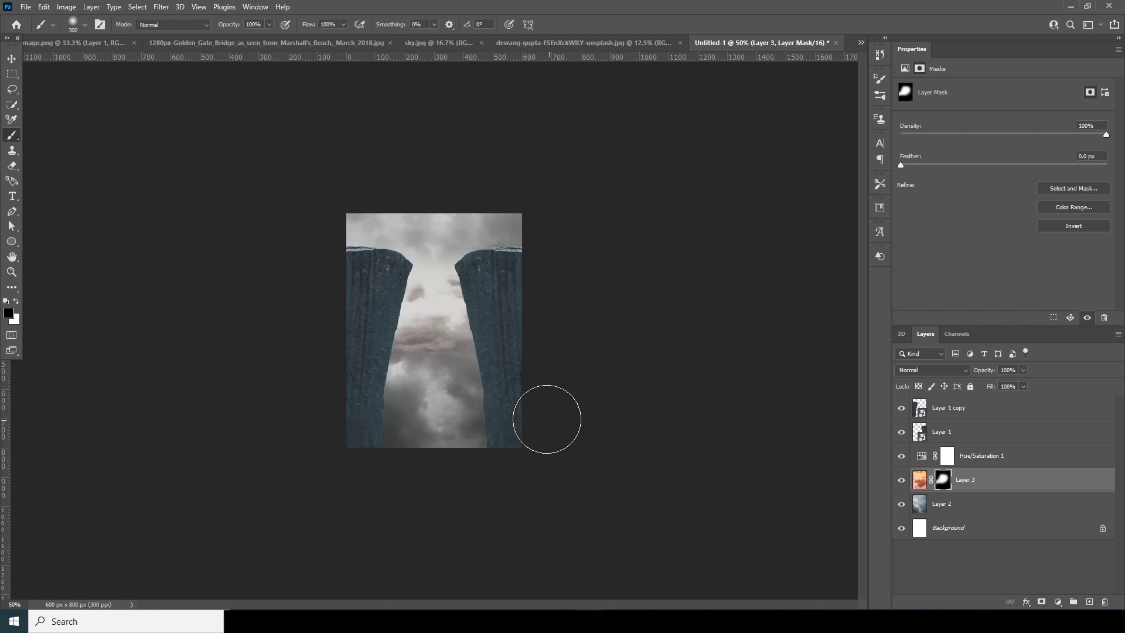
# Copy the basketball player cutout from the kobe-bryant-image.png document into Untitled-1 and order it as the topmost layer.
pyautogui.click(12, 59)
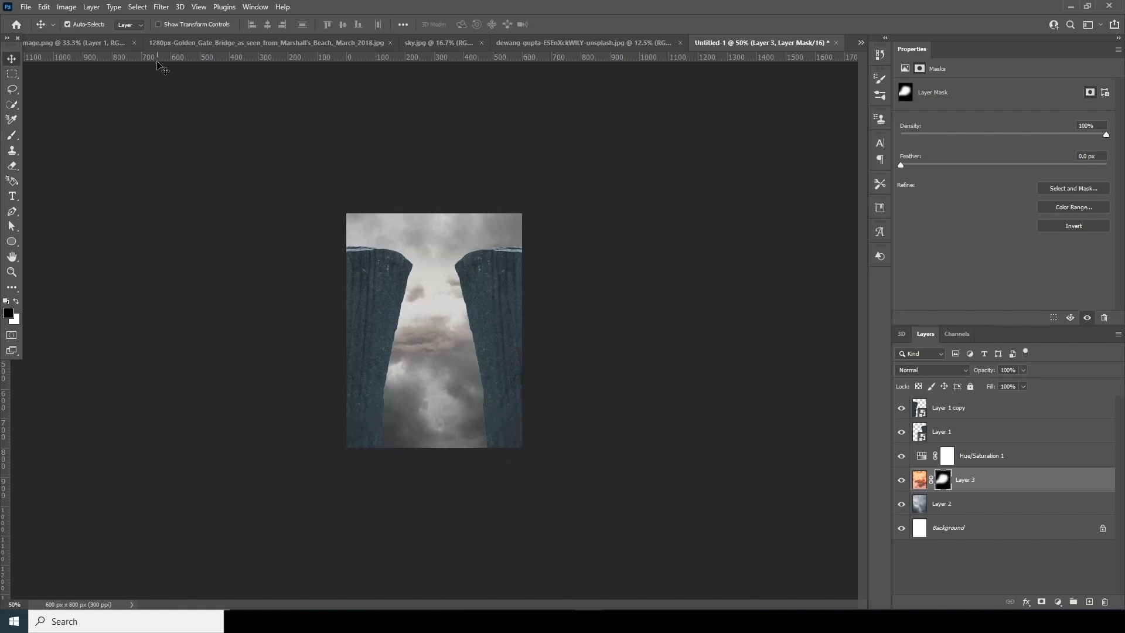
pyautogui.click(94, 44)
pyautogui.moveTo(433, 351); pyautogui.dragTo(510, 279)
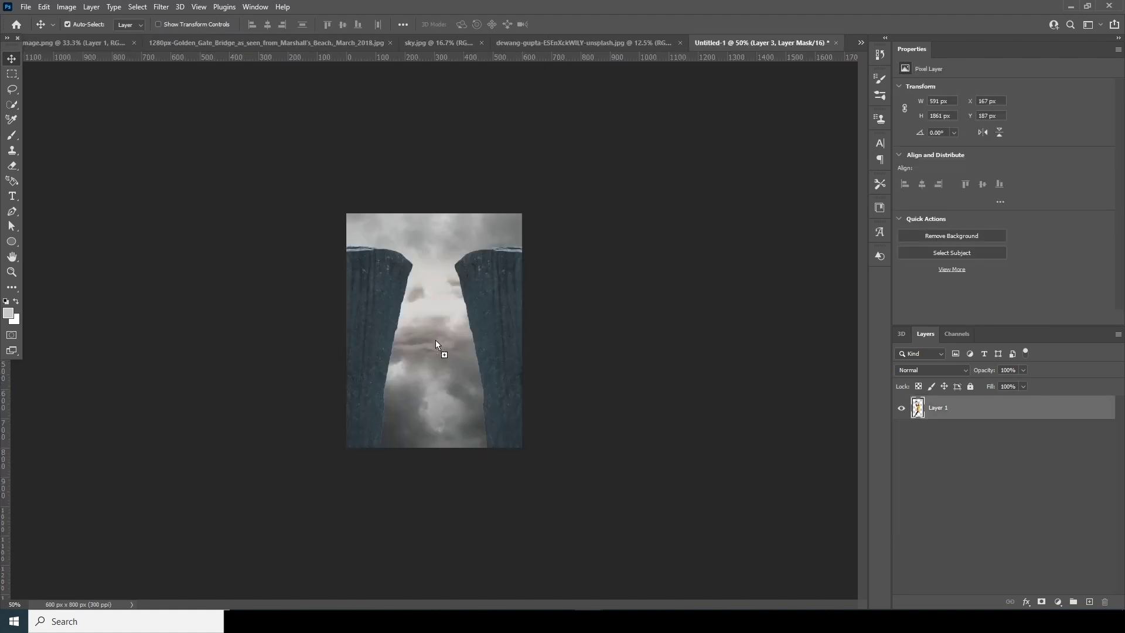
pyautogui.moveTo(435, 344); pyautogui.dragTo(438, 345)
pyautogui.moveTo(926, 478); pyautogui.dragTo(944, 399)
pyautogui.moveTo(921, 478); pyautogui.dragTo(932, 409)
# Scale the basketball player down to about 128 x 404 px and place him in the gap between the two cliffs.
pyautogui.hotkey('ctrl', 't')
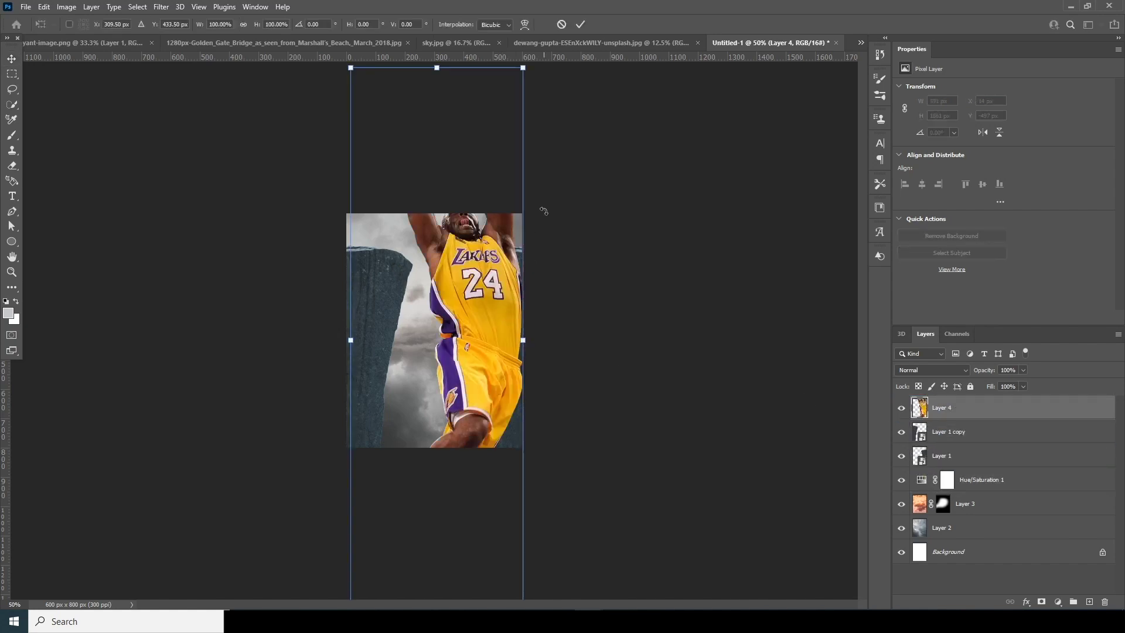
pyautogui.moveTo(522, 69); pyautogui.dragTo(460, 265)
pyautogui.moveTo(442, 347); pyautogui.dragTo(439, 351)
pyautogui.moveTo(457, 269); pyautogui.dragTo(452, 284)
pyautogui.moveTo(440, 337); pyautogui.dragTo(442, 324)
pyautogui.press('Return')
# Copy the Golden Gate Bridge photo into Untitled-1, accepting the bit depth difference, and order it directly above the Hue/Saturation adjustment.
pyautogui.click(181, 43)
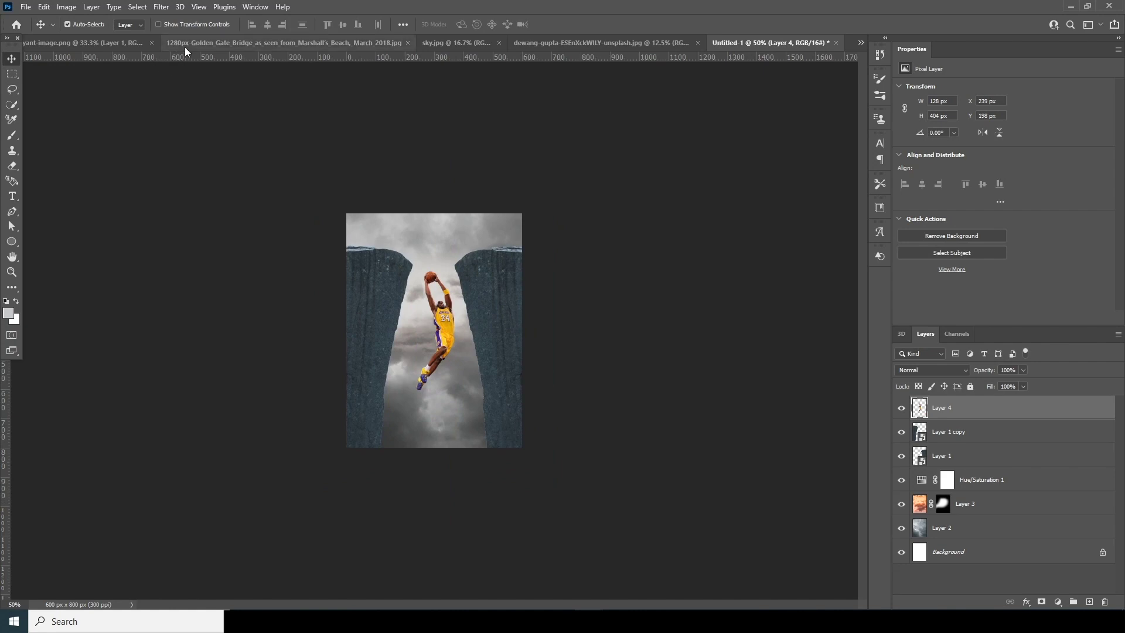
pyautogui.moveTo(369, 249); pyautogui.dragTo(441, 368)
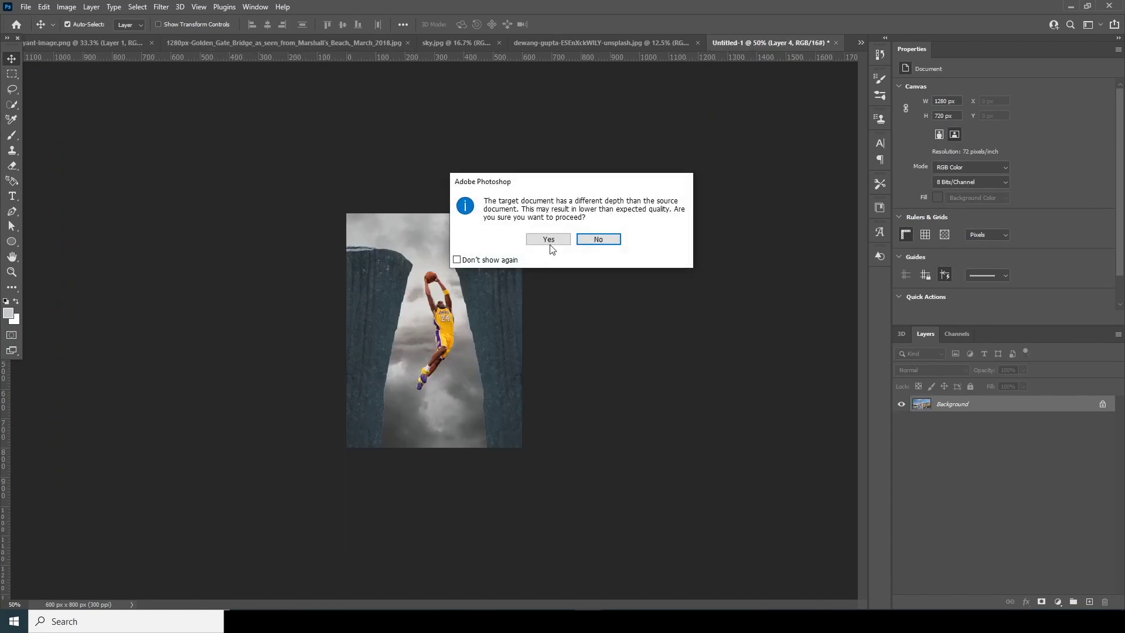
pyautogui.click(594, 240)
pyautogui.moveTo(928, 417); pyautogui.dragTo(931, 496)
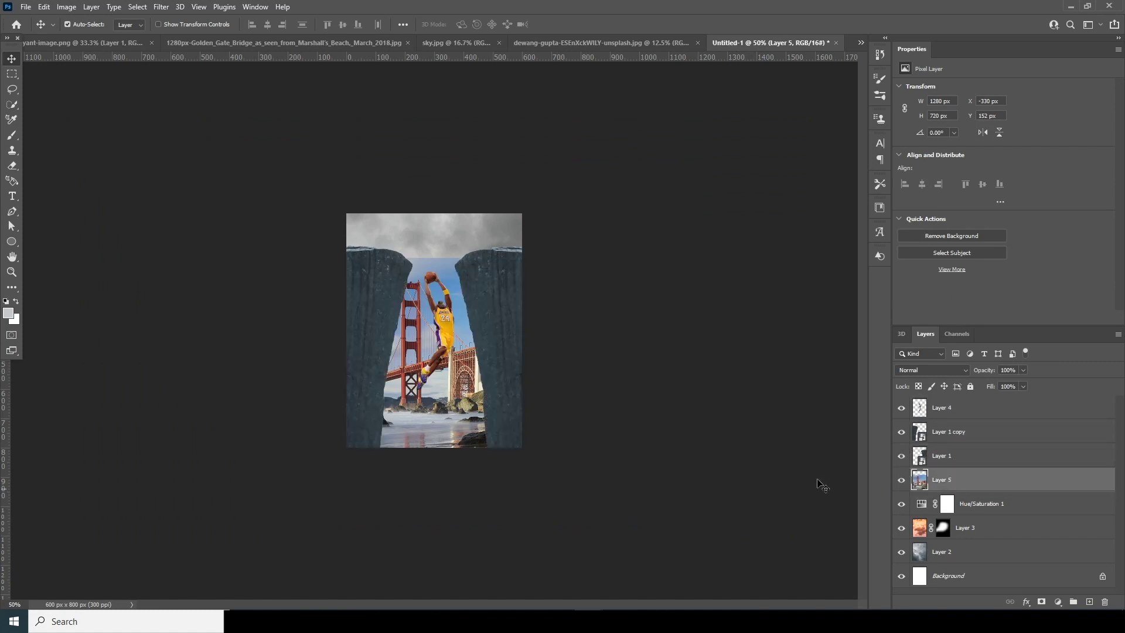
# Scale the bridge layer to about 647 x 364 px and place it along the lower part of the canvas.
pyautogui.hotkey('ctrl', 't')
pyautogui.moveTo(623, 259); pyautogui.dragTo(541, 304)
pyautogui.moveTo(453, 320); pyautogui.dragTo(462, 413)
pyautogui.press('Return')
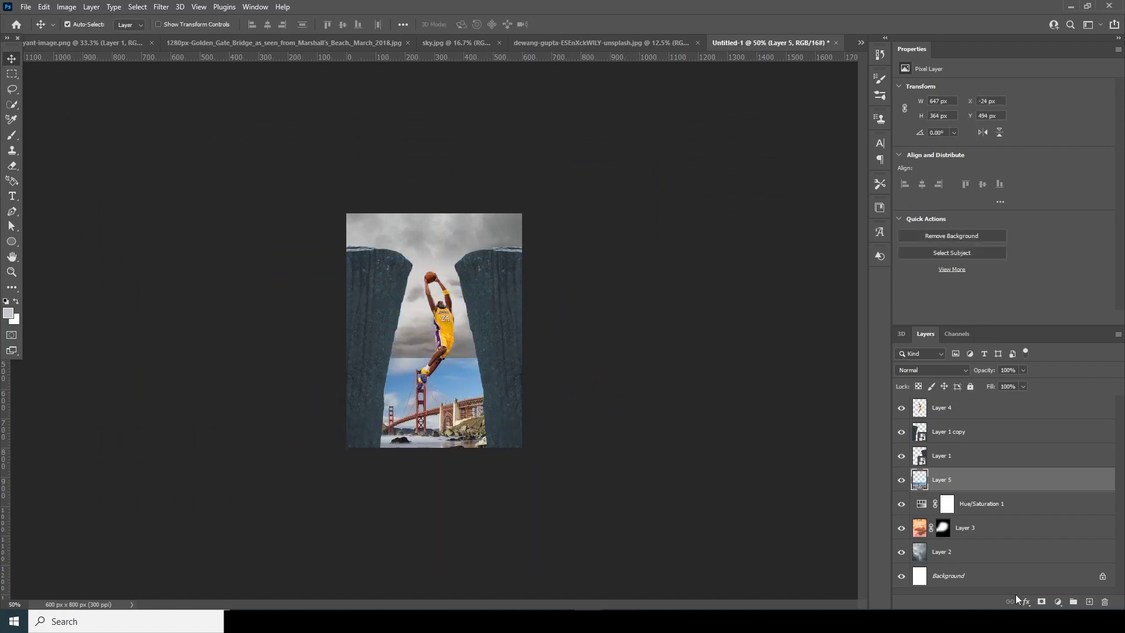
# Add a layer mask to the bridge layer and paint black with the soft brush over the upper part of its blue sky.
pyautogui.click(1038, 602)
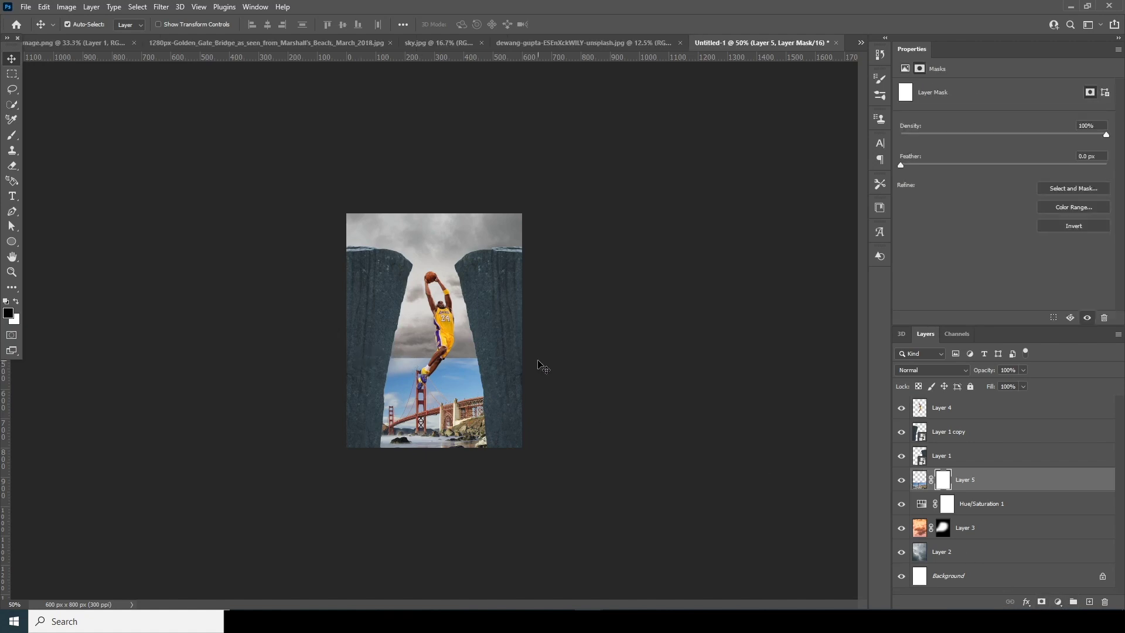
pyautogui.press('b')
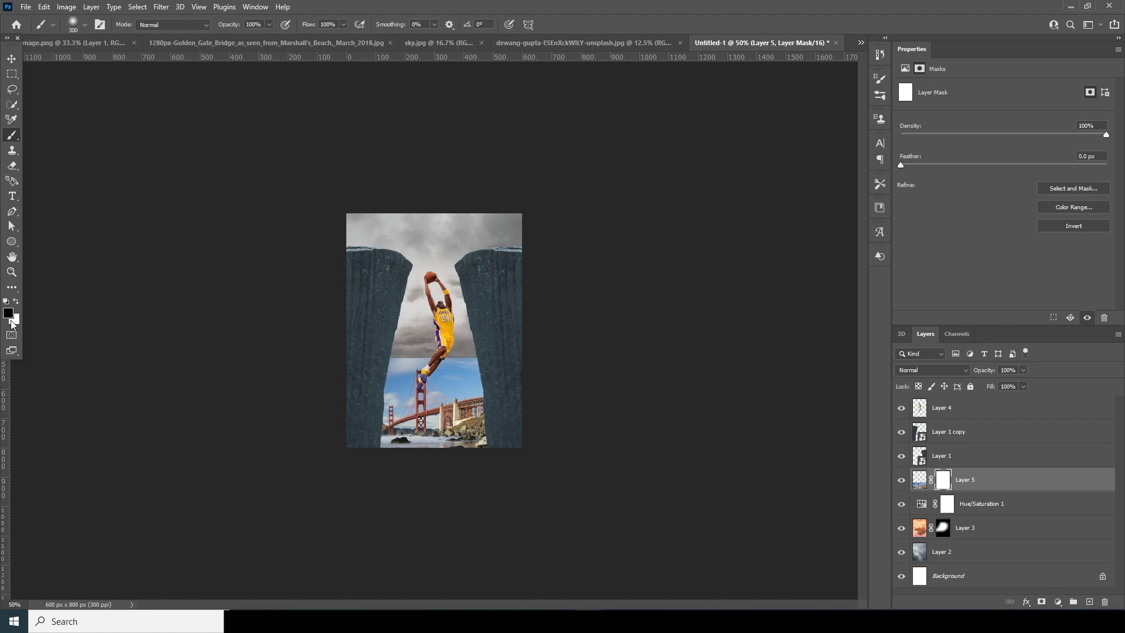
pyautogui.moveTo(306, 339); pyautogui.dragTo(511, 341)
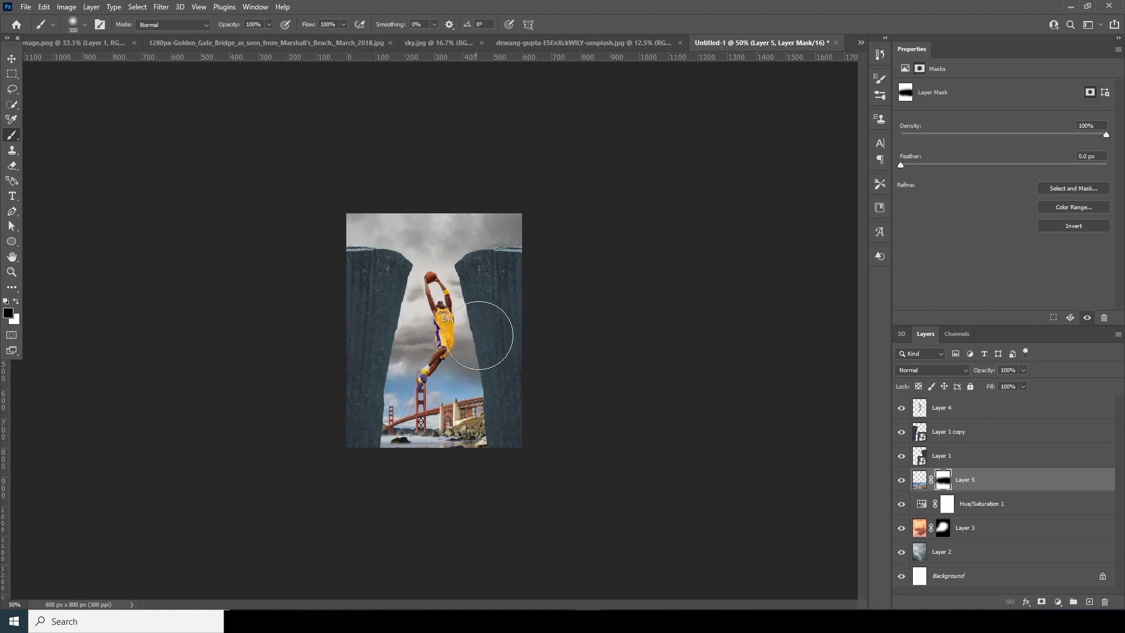
# Order the bridge layer beneath the Hue/Saturation adjustment and shift the bridge slightly up and to the right.
pyautogui.moveTo(920, 484); pyautogui.dragTo(923, 510)
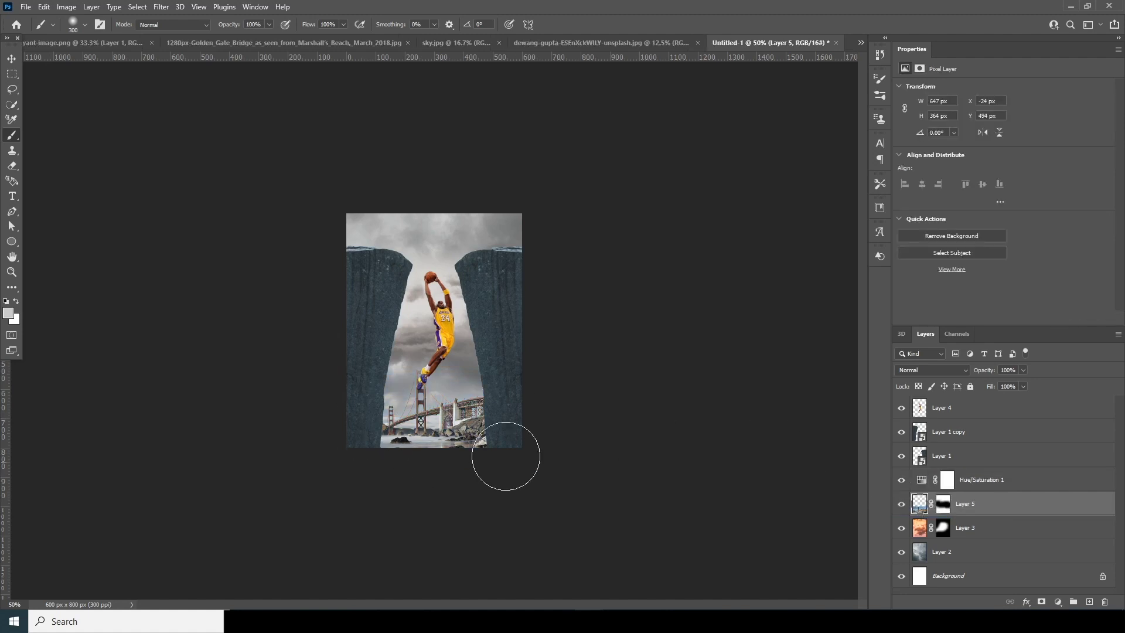
pyautogui.click(12, 59)
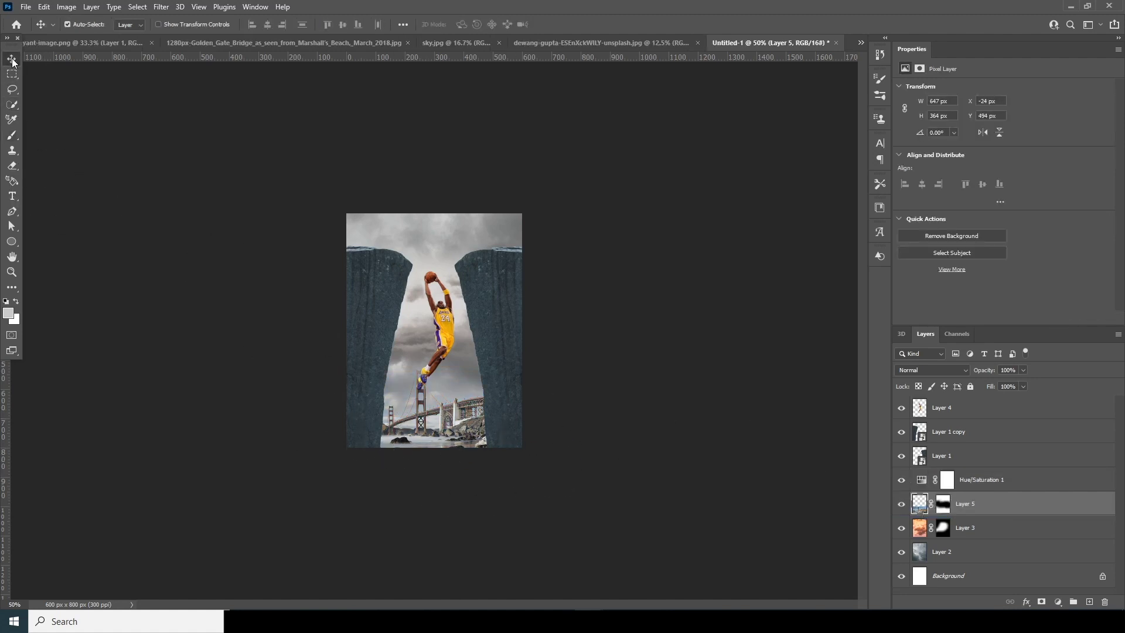
pyautogui.moveTo(445, 428); pyautogui.dragTo(451, 420)
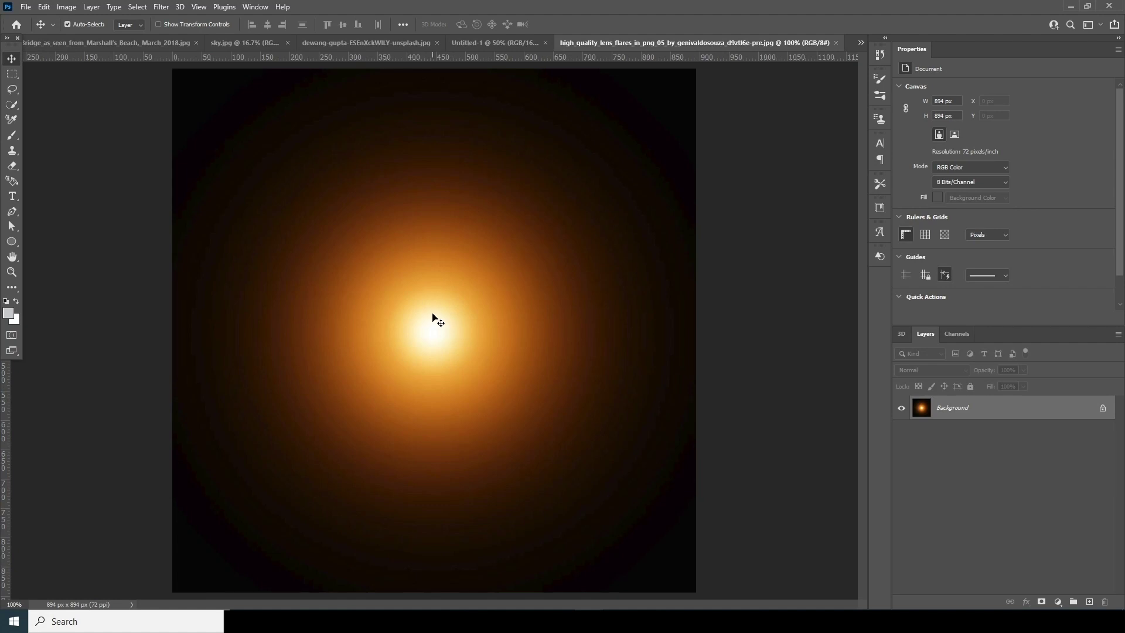
# Copy the orange lens flare image into Untitled-1, accepting the bit depth difference, and order it between the two cliff layers.
pyautogui.moveTo(438, 322); pyautogui.dragTo(508, 43)
pyautogui.moveTo(457, 272); pyautogui.dragTo(457, 273)
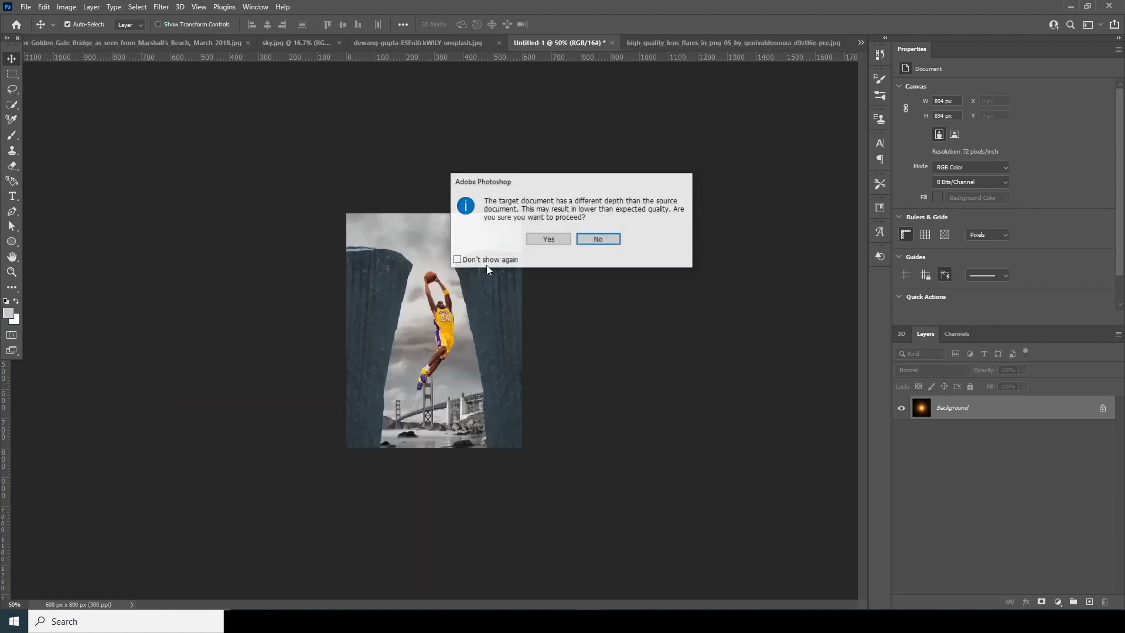
pyautogui.click(572, 256)
pyautogui.moveTo(923, 412); pyautogui.dragTo(946, 473)
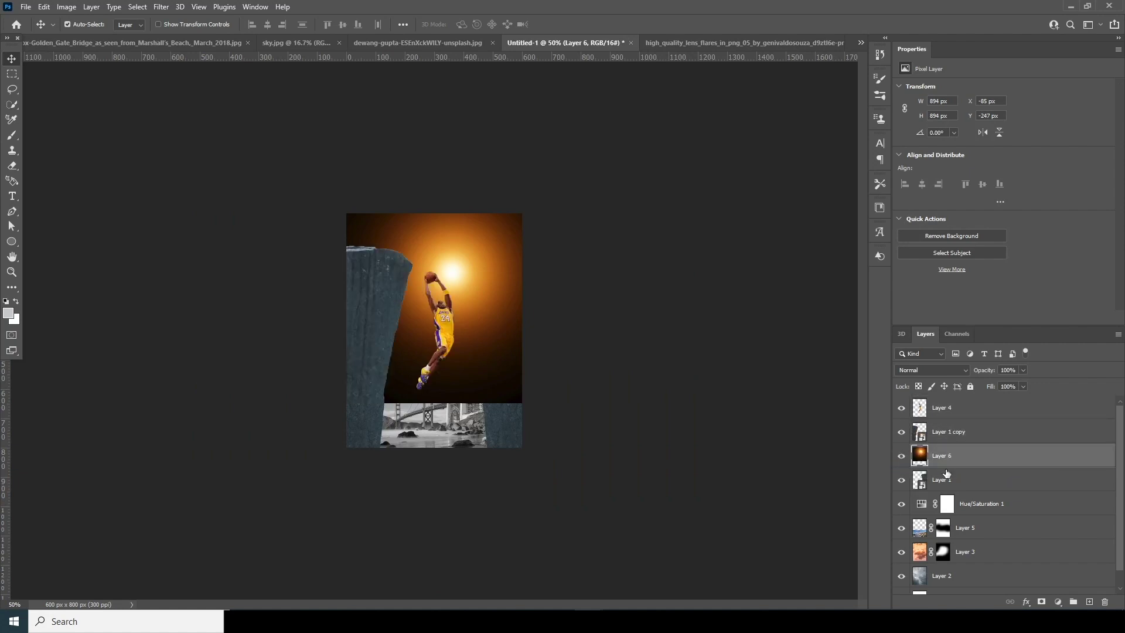
# Set the lens flare layer's blend mode to Screen and position its glow over the inner edge of the right cliff.
pyautogui.click(926, 370)
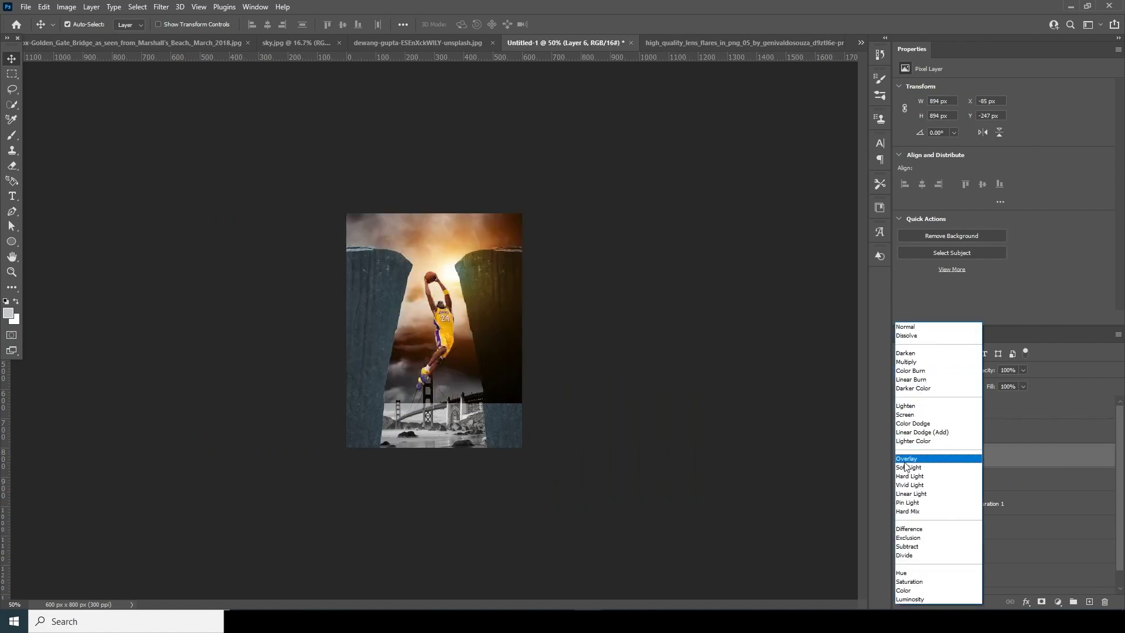
pyautogui.click(914, 413)
pyautogui.hotkey('ctrl', 't')
pyautogui.moveTo(484, 318); pyautogui.dragTo(474, 336)
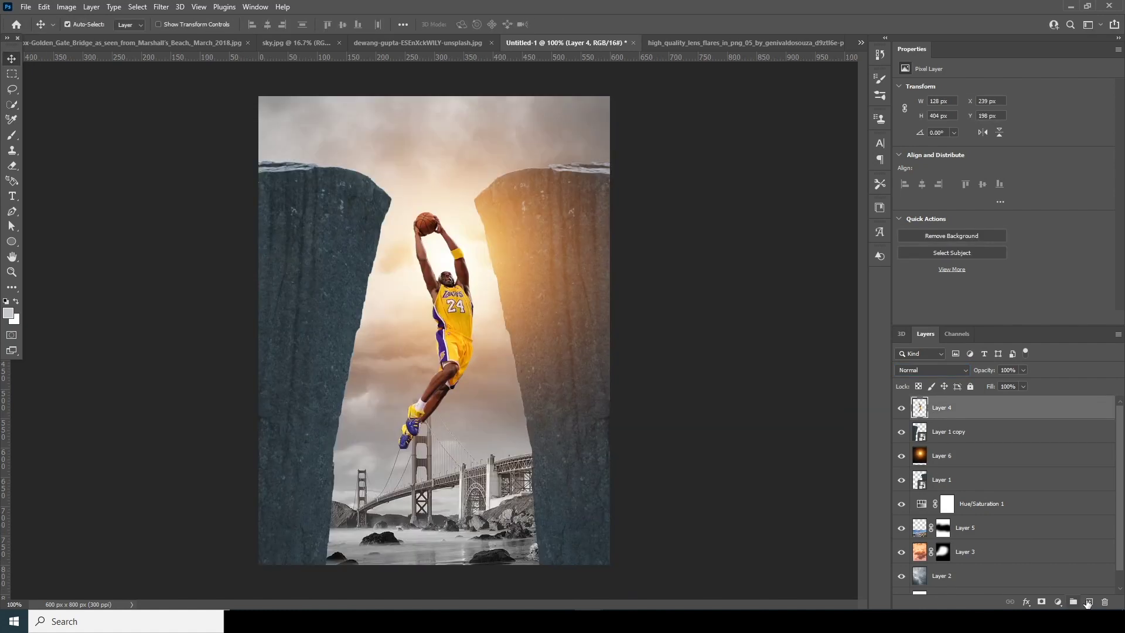
# Add a new empty layer above the basketball player and clip it to the player layer.
pyautogui.click(1088, 602)
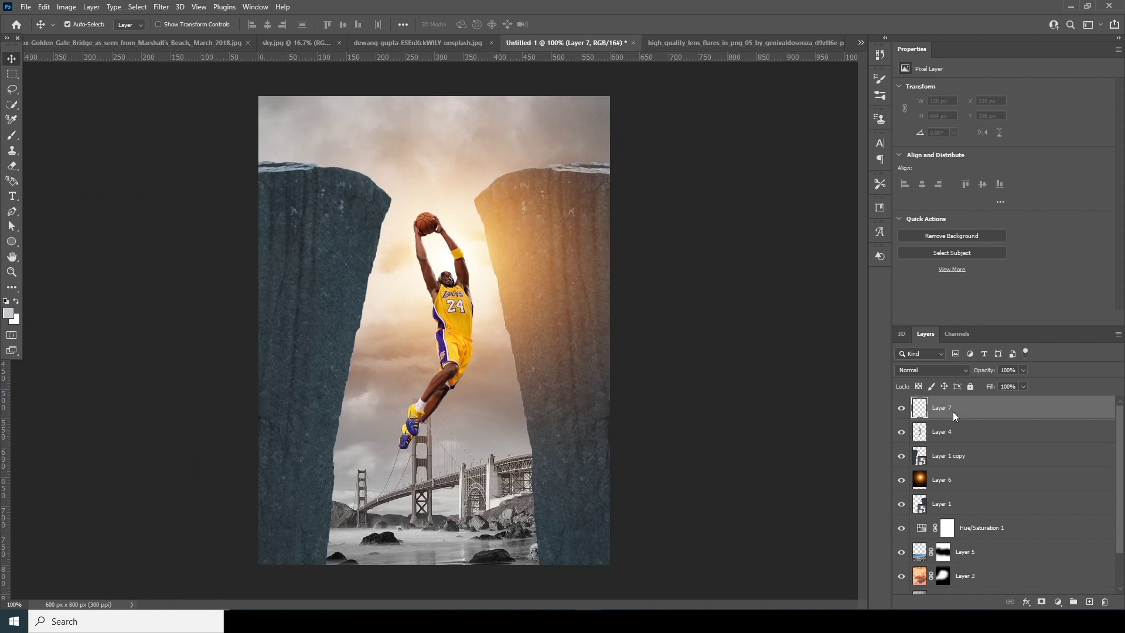
pyautogui.rightClick(953, 412)
pyautogui.click(1007, 338)
# Choose a pale warm foreground colour for the brush from the glowing sky and set the clipped layer's blend mode to Screen.
pyautogui.press('b')
pyautogui.click(9, 315)
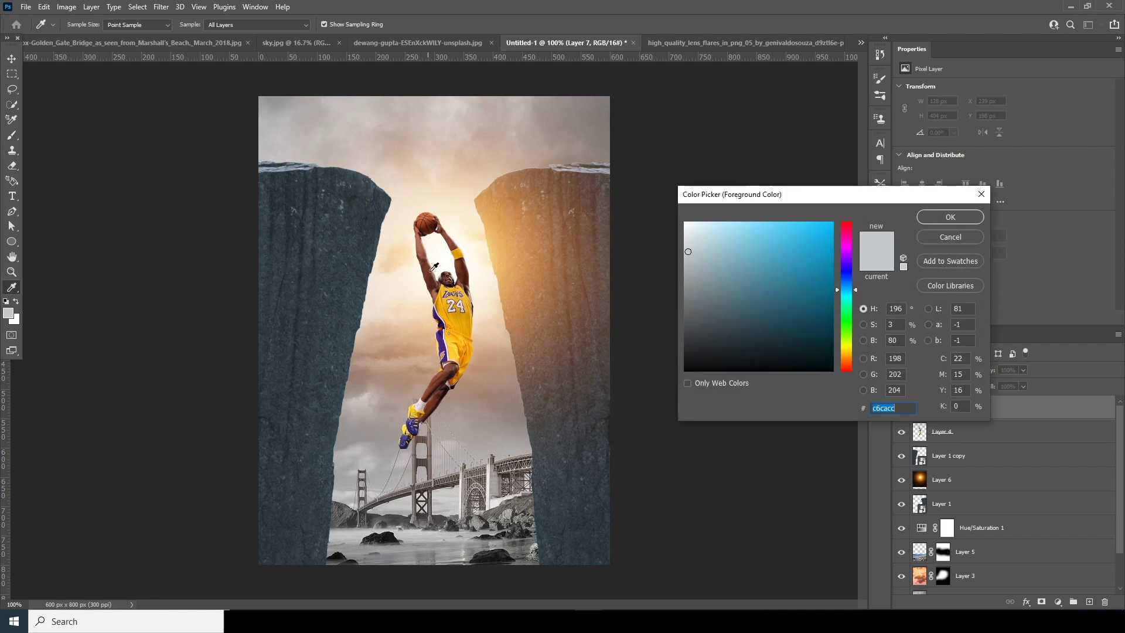
pyautogui.click(471, 259)
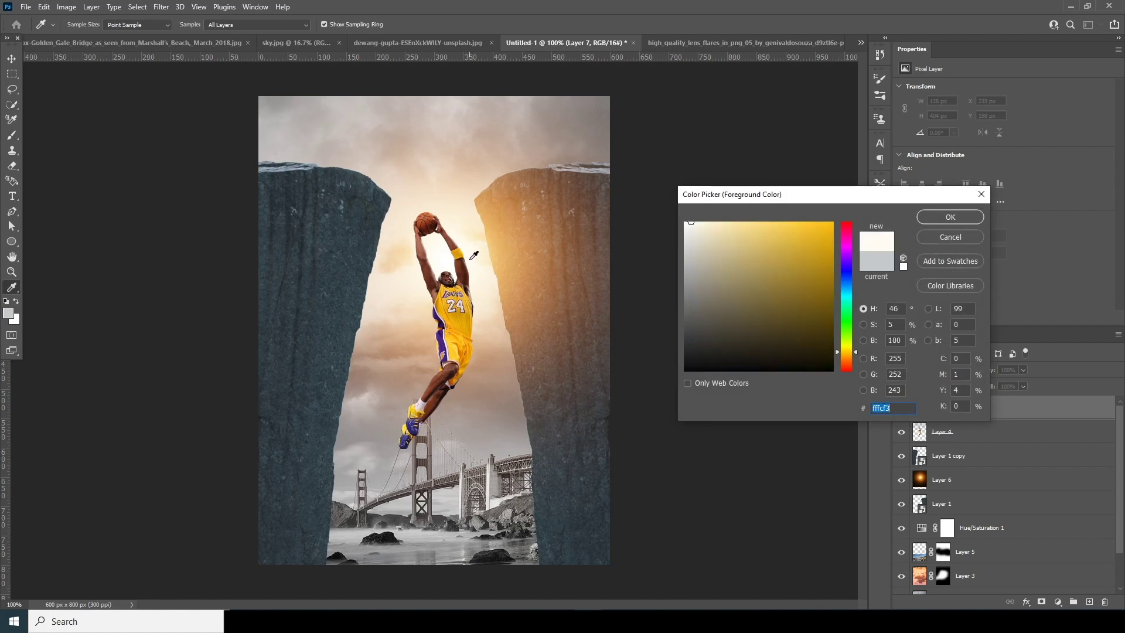
pyautogui.click(937, 218)
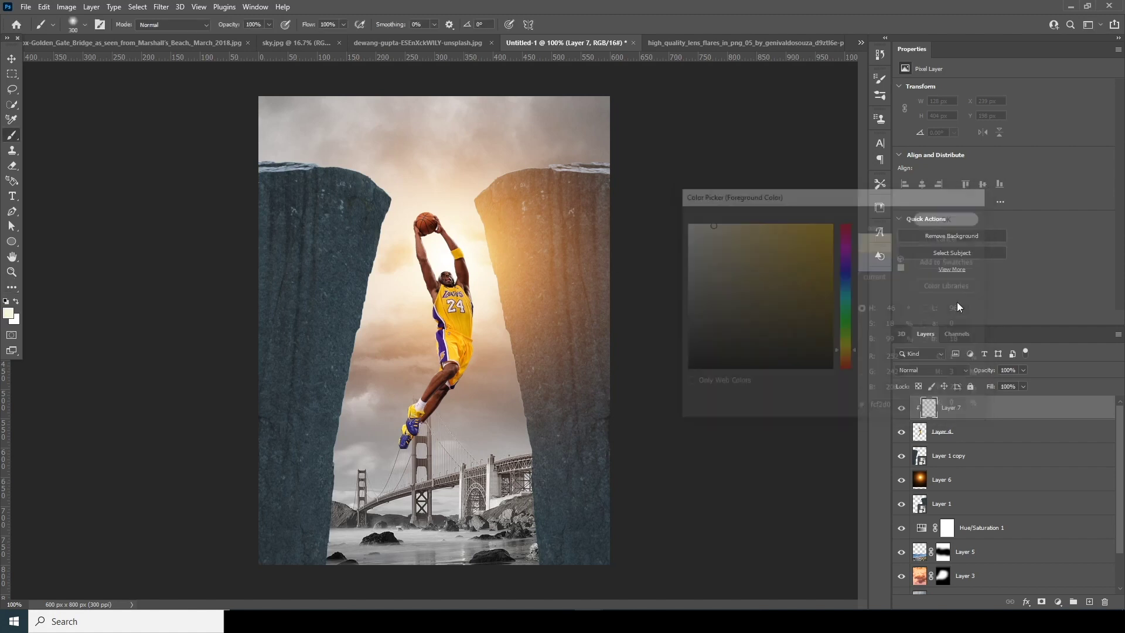
pyautogui.click(931, 372)
pyautogui.click(905, 415)
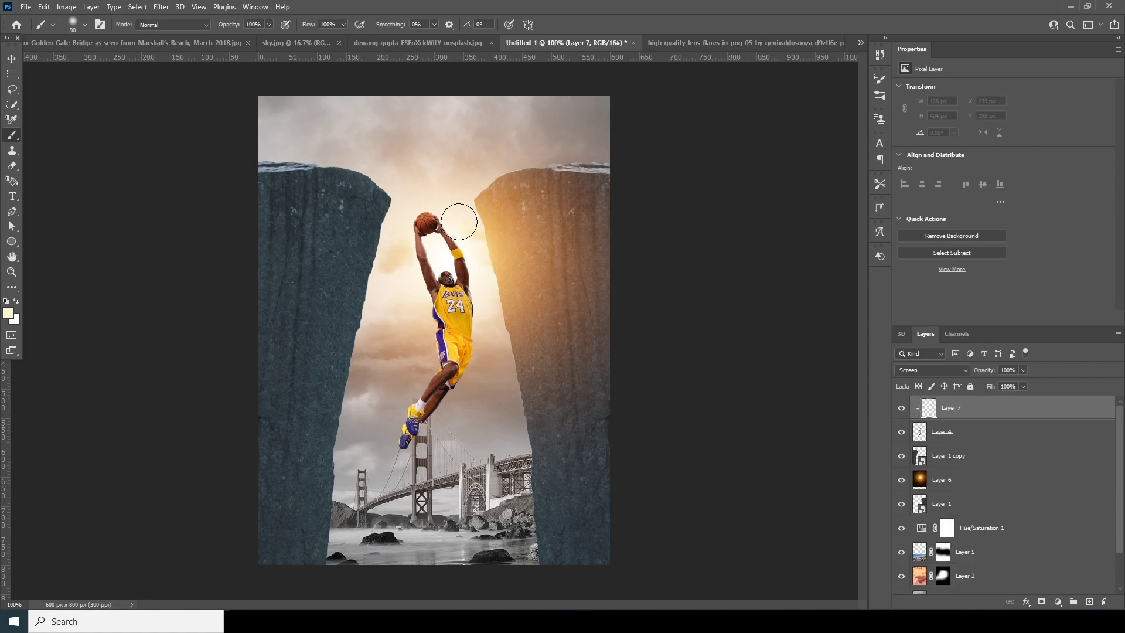
# Paint a soft light along the player's right side from hands to legs on the clipped layer, using an 80 px brush.
pyautogui.press(']')
pyautogui.press(']')
pyautogui.press('[')
pyautogui.press('[')
pyautogui.press('[')
pyautogui.moveTo(459, 222)
pyautogui.mouseDown()
pyautogui.moveTo(494, 312)
pyautogui.moveTo(496, 281)
pyautogui.moveTo(482, 303)
pyautogui.moveTo(482, 373)
pyautogui.moveTo(483, 360)
pyautogui.moveTo(462, 409)
pyautogui.moveTo(487, 362)
pyautogui.moveTo(452, 430)
pyautogui.mouseUp()
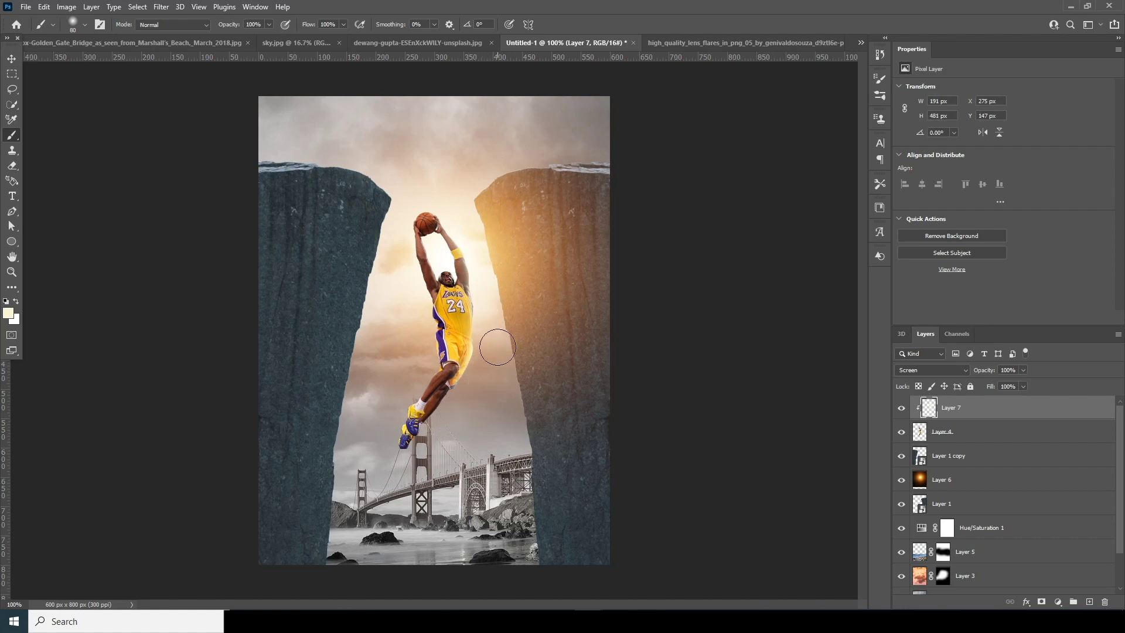
# Refine the light painted around the basketball, the player's arms and body on the clipped layer, using a smaller brush of 25 px.
pyautogui.hotkey('ctrl', '+')
pyautogui.hotkey('ctrl', '+')
pyautogui.moveTo(593, 191); pyautogui.dragTo(551, 322)
pyautogui.press('[')
pyautogui.press('[')
pyautogui.press('[')
pyautogui.press('[')
pyautogui.press('[')
pyautogui.press('[')
pyautogui.press('[')
pyautogui.press('[')
pyautogui.moveTo(410, 117)
pyautogui.mouseDown()
pyautogui.moveTo(381, 179)
pyautogui.moveTo(413, 201)
pyautogui.moveTo(443, 270)
pyautogui.moveTo(407, 282)
pyautogui.moveTo(360, 183)
pyautogui.moveTo(382, 188)
pyautogui.moveTo(359, 185)
pyautogui.moveTo(435, 297)
pyautogui.moveTo(376, 192)
pyautogui.moveTo(419, 302)
pyautogui.mouseUp()
pyautogui.press('[')
pyautogui.press('[')
pyautogui.press('[')
pyautogui.press(']')
pyautogui.press(']')
pyautogui.click(370, 187)
pyautogui.press('e')
pyautogui.press('[')
pyautogui.press('[')
pyautogui.press('b')
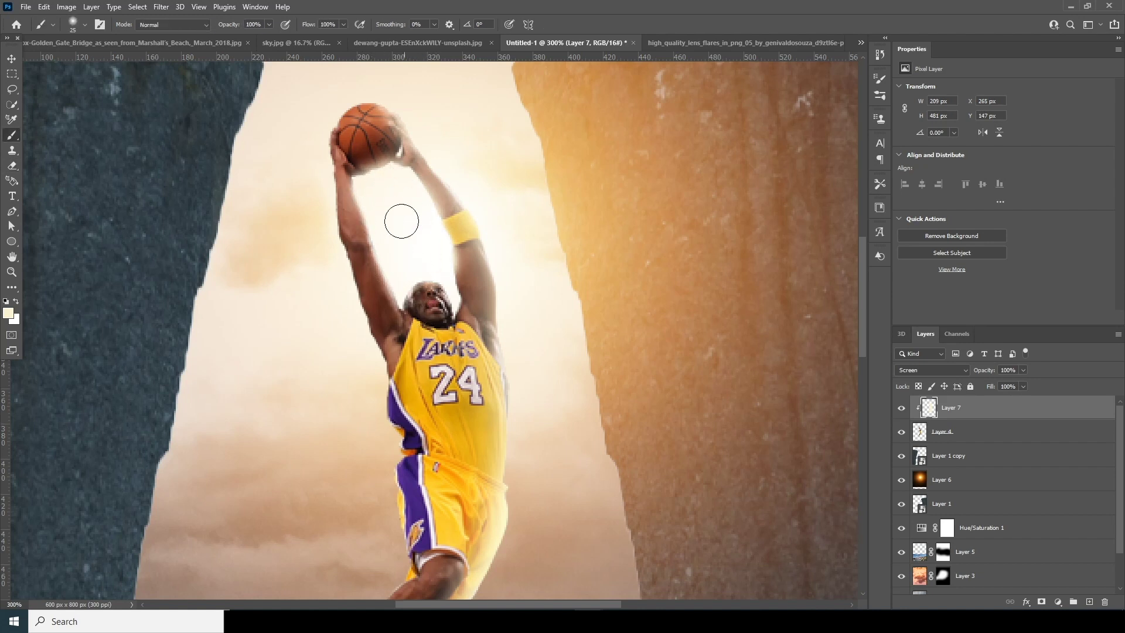
pyautogui.hotkey('ctrl', '1')
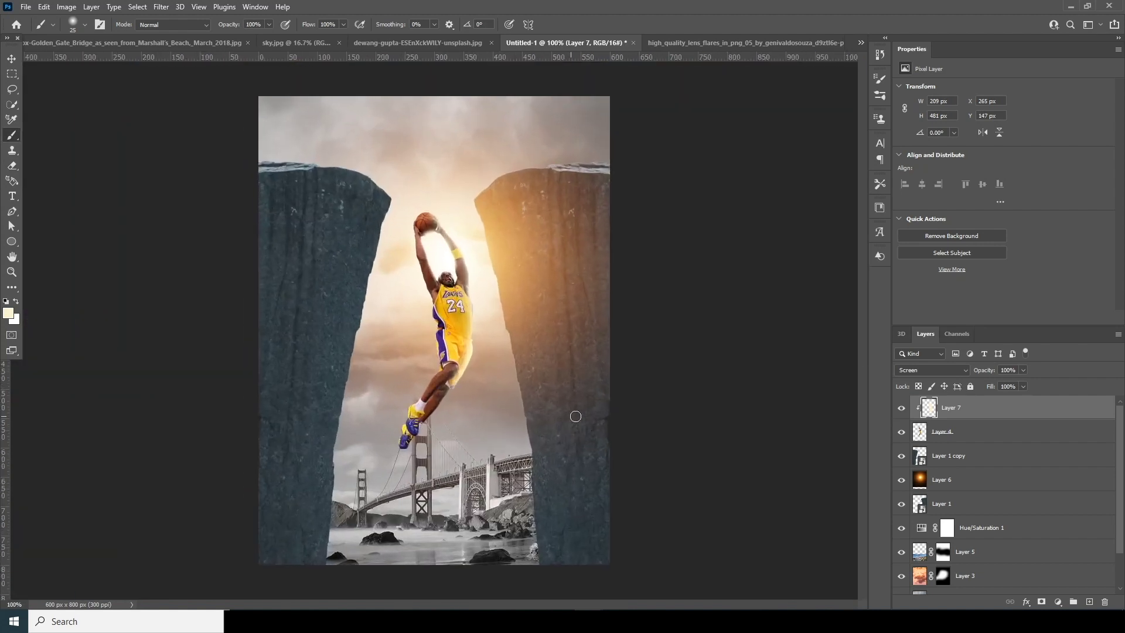
# Add a new layer at the top of the stack, fill it with 50% Gray and set its blend mode to Soft Light.
pyautogui.click(1088, 604)
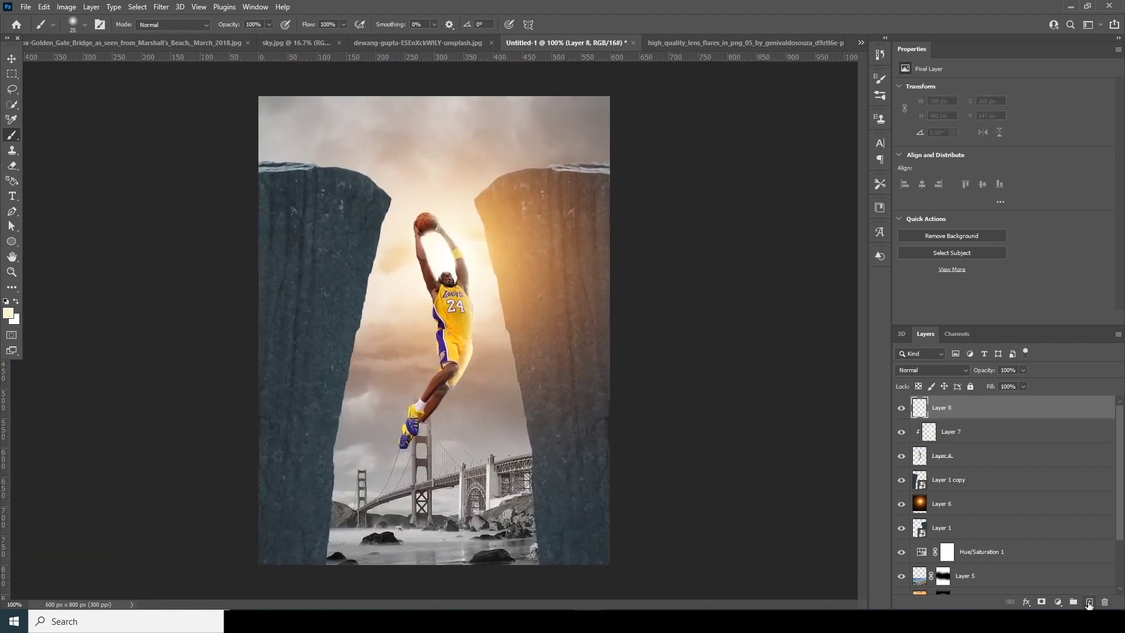
pyautogui.click(45, 7)
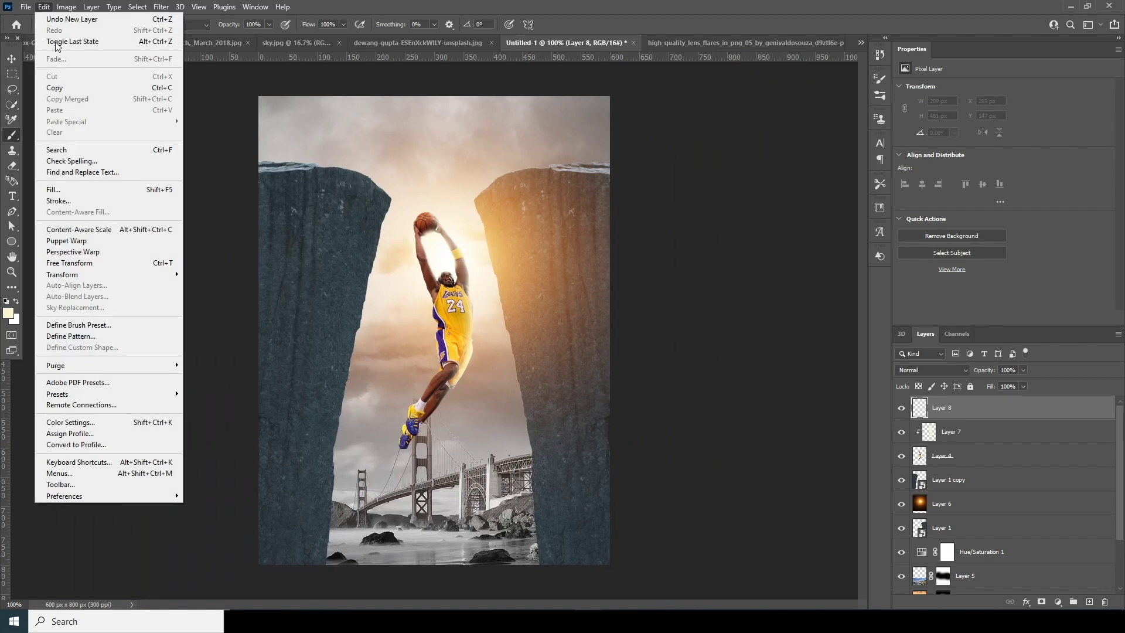
pyautogui.click(76, 189)
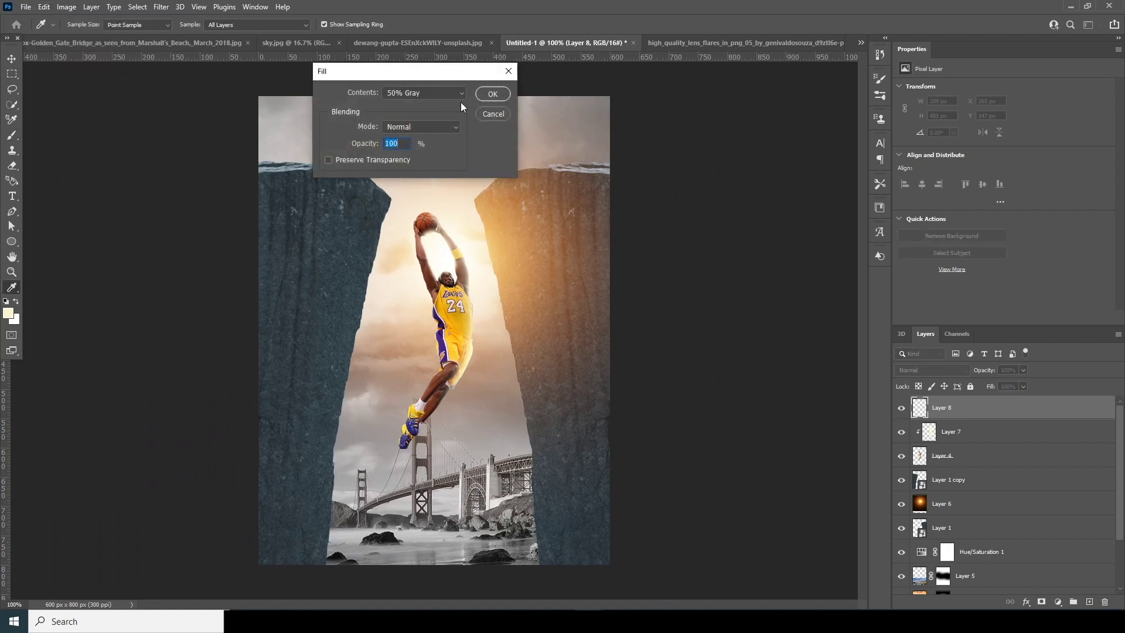
pyautogui.click(491, 94)
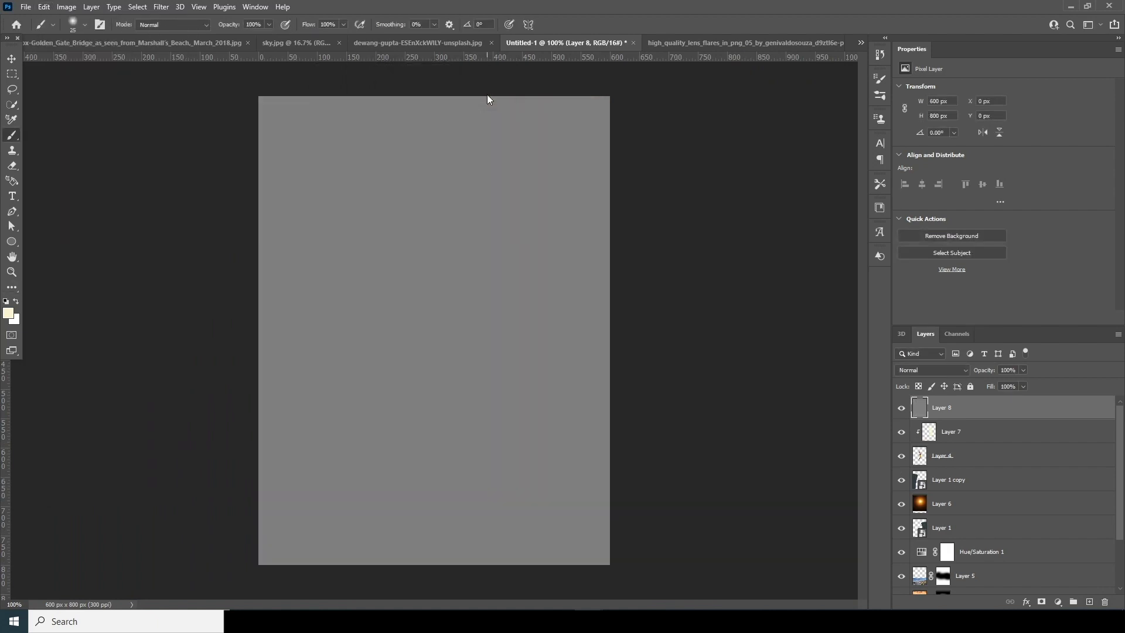
pyautogui.click(920, 370)
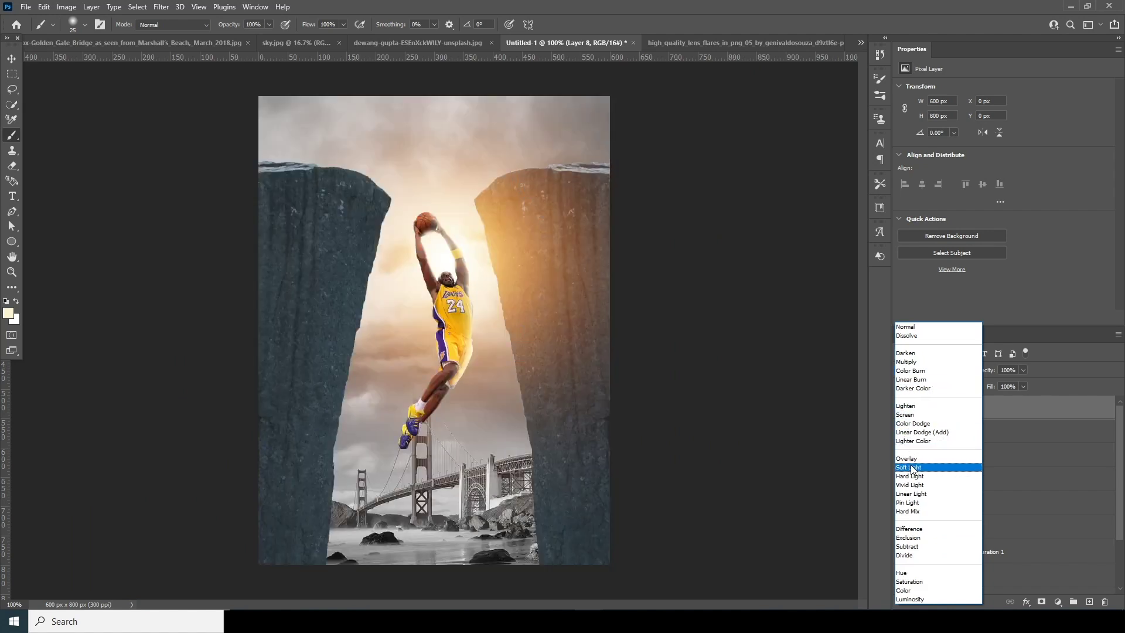
pyautogui.click(911, 468)
# Darken both cliffs and the rocky water at the base with the Burn Tool on the gray layer, using Midtones and 45% exposure.
pyautogui.click(12, 289)
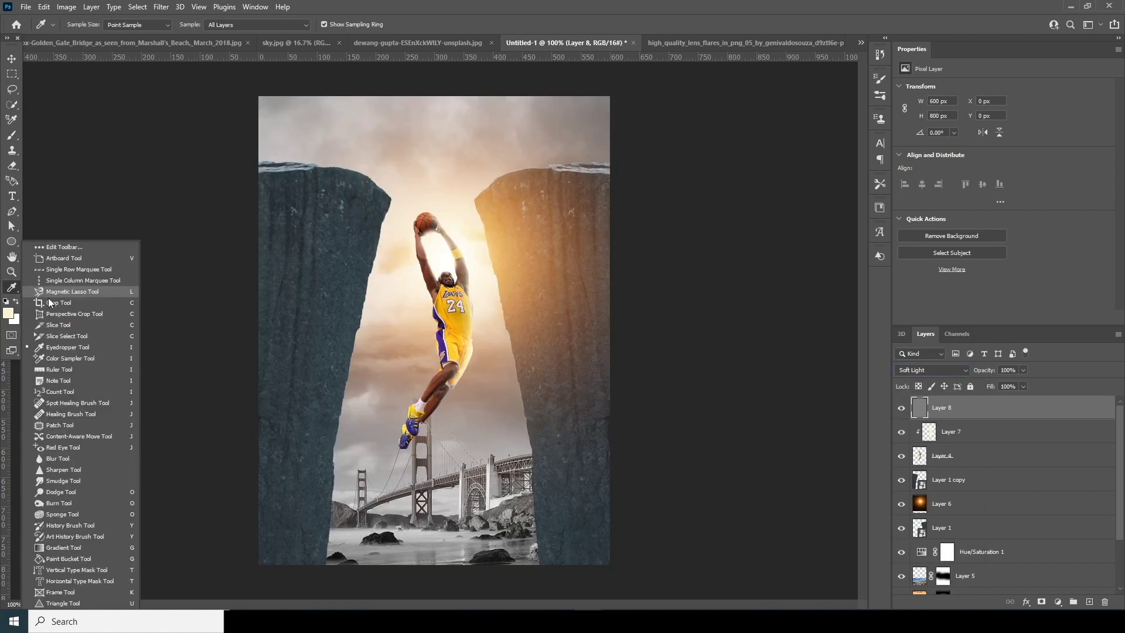
pyautogui.click(59, 503)
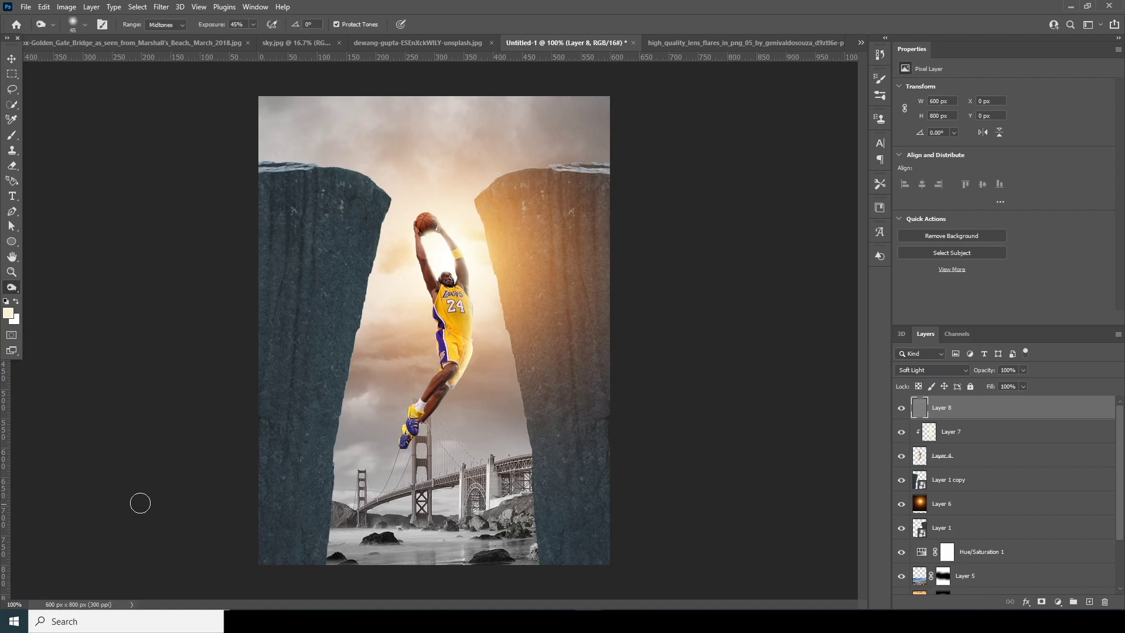
pyautogui.press(']')
pyautogui.press(']')
pyautogui.press(']')
pyautogui.press(']')
pyautogui.press(']')
pyautogui.press(']')
pyautogui.press(']')
pyautogui.press(']')
pyautogui.press(']')
pyautogui.press(']')
pyautogui.press(']')
pyautogui.press(']')
pyautogui.press(']')
pyautogui.press('[')
pyautogui.press('[')
pyautogui.press('[')
pyautogui.press('[')
pyautogui.press('[')
pyautogui.press('[')
pyautogui.press('[')
pyautogui.press('[')
pyautogui.press('[')
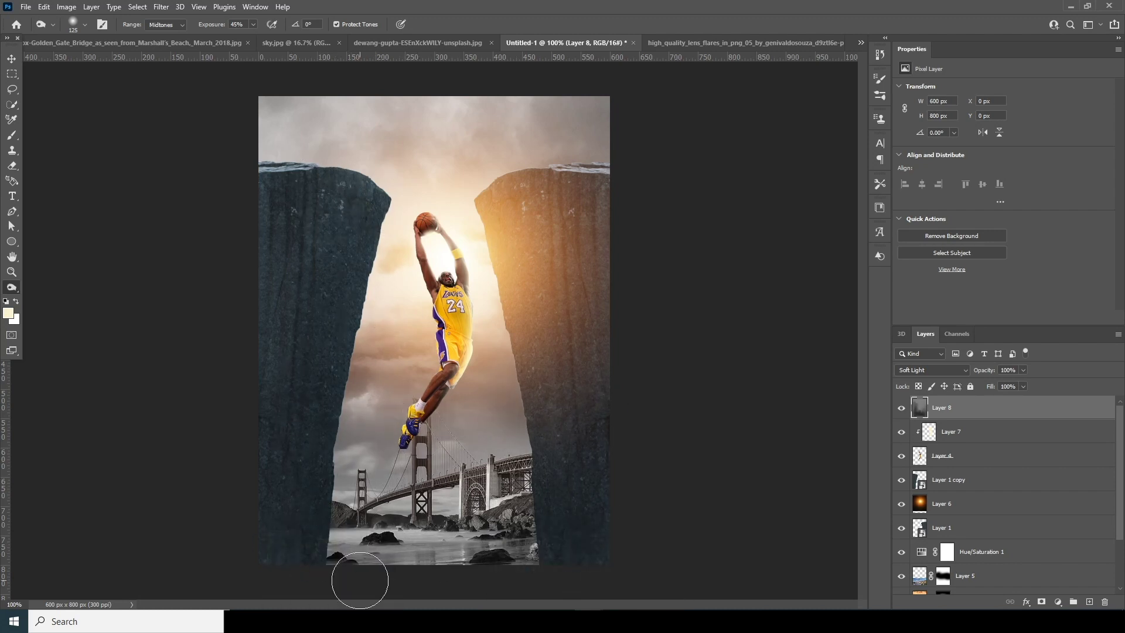
# Brighten the player's right side with the Dodge Tool on the gray layer, at 75% exposure and with a 45 px brush.
pyautogui.scroll(1, 427, 289)
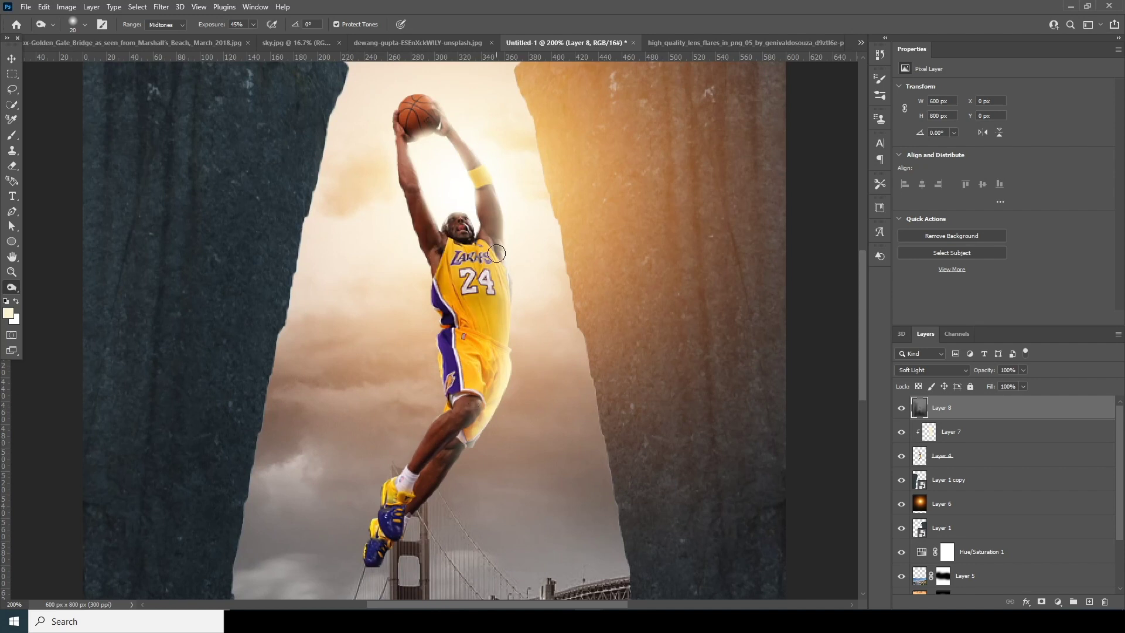
pyautogui.click(14, 287)
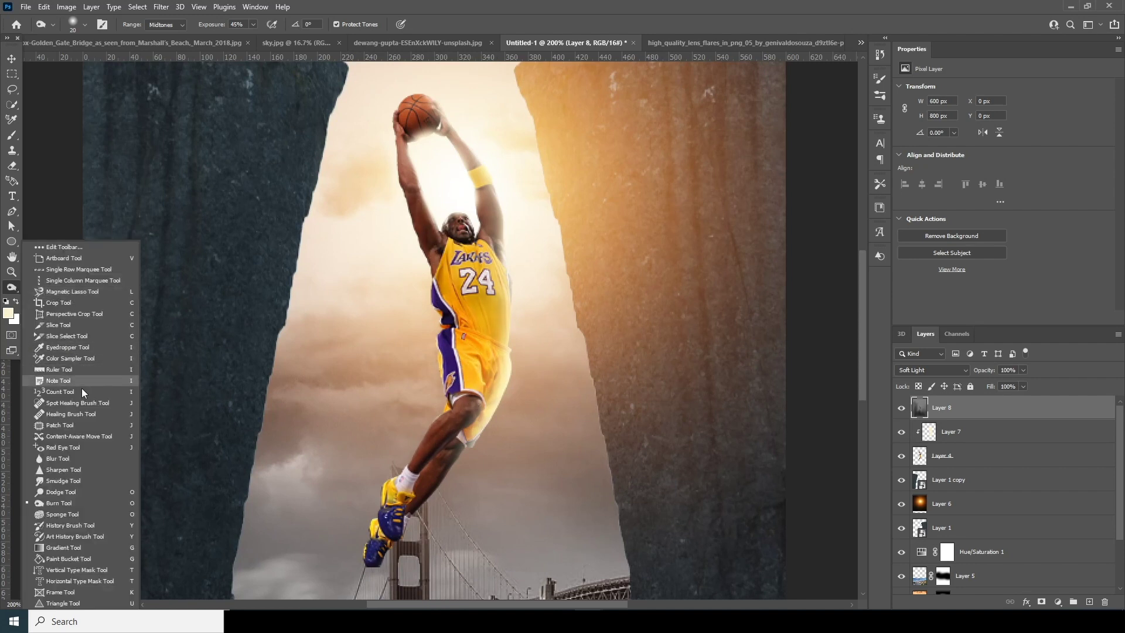
pyautogui.click(54, 496)
pyautogui.moveTo(253, 24); pyautogui.dragTo(249, 25)
pyautogui.press('[')
pyautogui.press('[')
pyautogui.press('[')
pyautogui.press('[')
pyautogui.press('[')
pyautogui.press('[')
pyautogui.moveTo(506, 169)
pyautogui.mouseDown()
pyautogui.moveTo(522, 280)
pyautogui.moveTo(513, 233)
pyautogui.moveTo(517, 397)
pyautogui.moveTo(514, 329)
pyautogui.moveTo(510, 412)
pyautogui.moveTo(495, 443)
pyautogui.mouseUp()
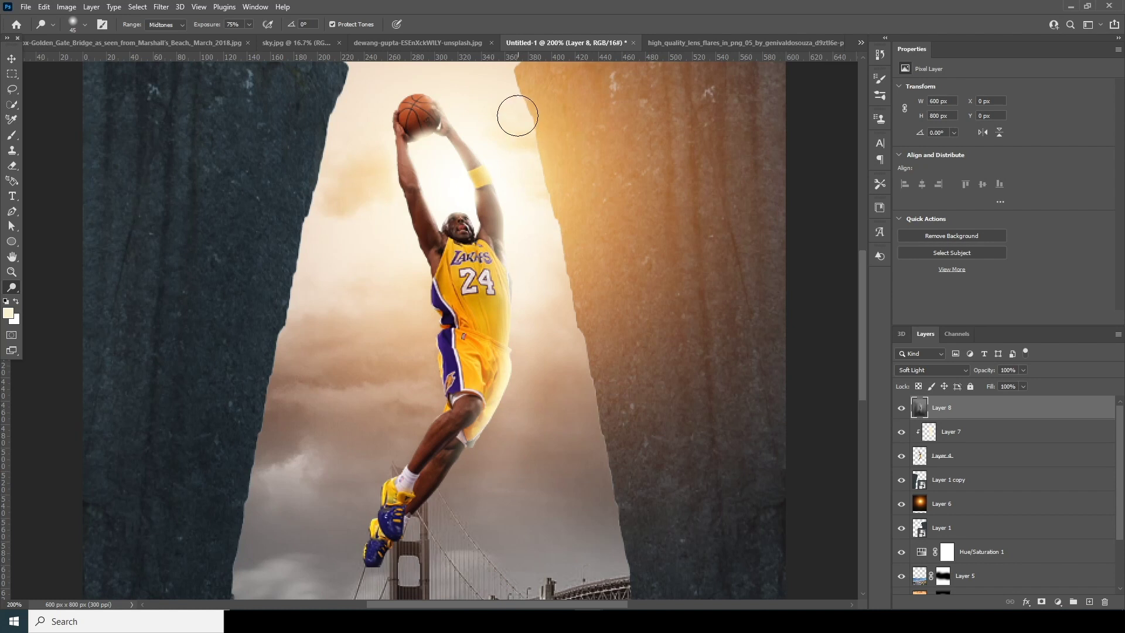
# Dodge broader areas along both sides of the player with an 80 px brush.
pyautogui.press(']')
pyautogui.press(']')
pyautogui.press(']')
pyautogui.press(']')
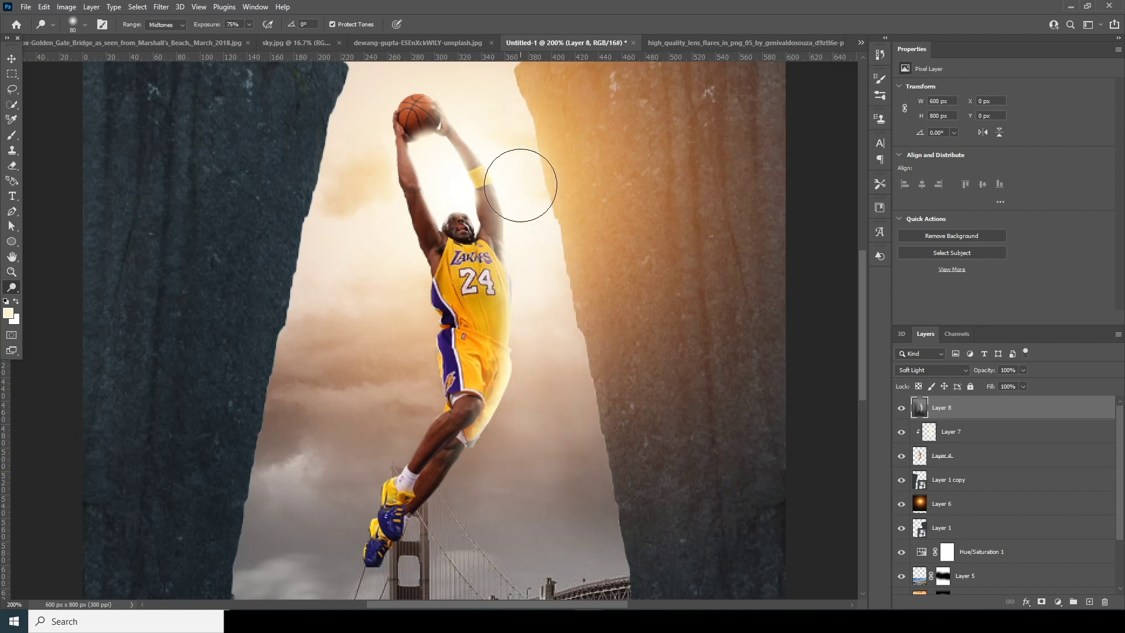
pyautogui.moveTo(527, 188); pyautogui.dragTo(515, 334)
pyautogui.moveTo(416, 261)
pyautogui.mouseDown()
pyautogui.moveTo(371, 424)
pyautogui.moveTo(378, 463)
pyautogui.mouseUp()
pyautogui.hotkey('ctrl', '-')
pyautogui.hotkey('ctrl', '-')
pyautogui.hotkey('ctrl', '+')
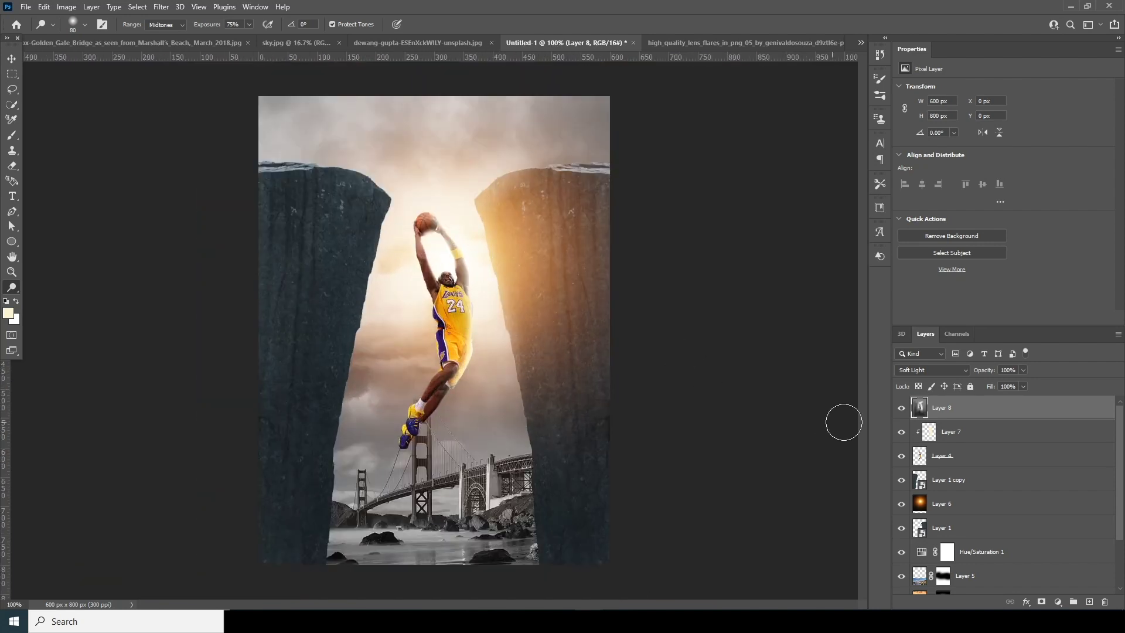
# Open the Camera Raw Filter on the player layer and set Noise Reduction to 46, Clarity to +58 and Texture to +16.
pyautogui.click(919, 458)
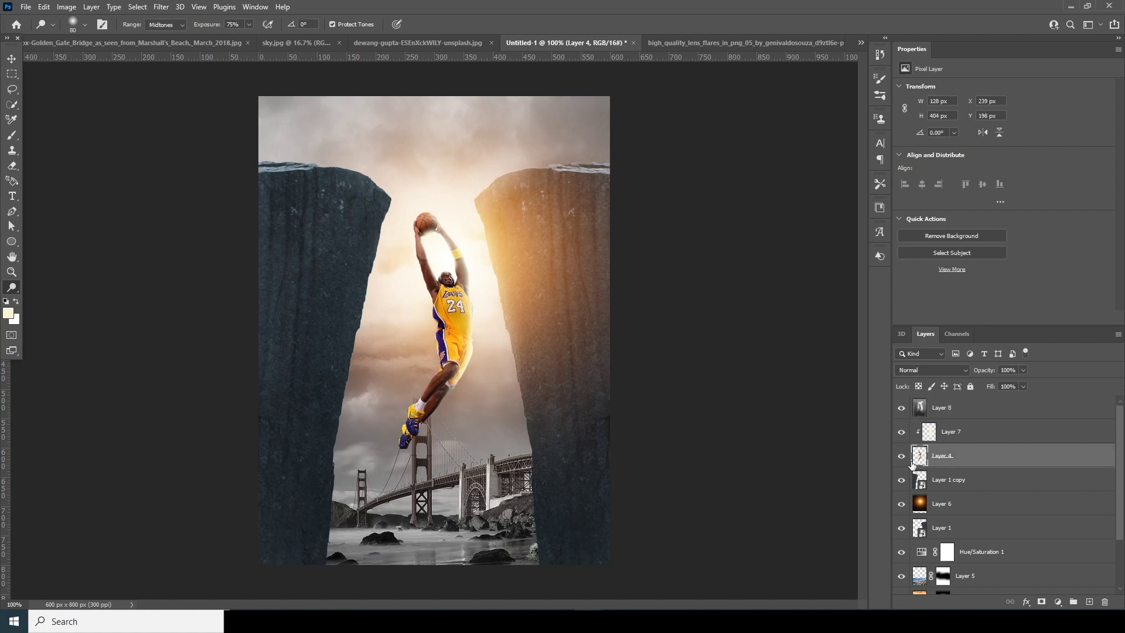
pyautogui.click(161, 6)
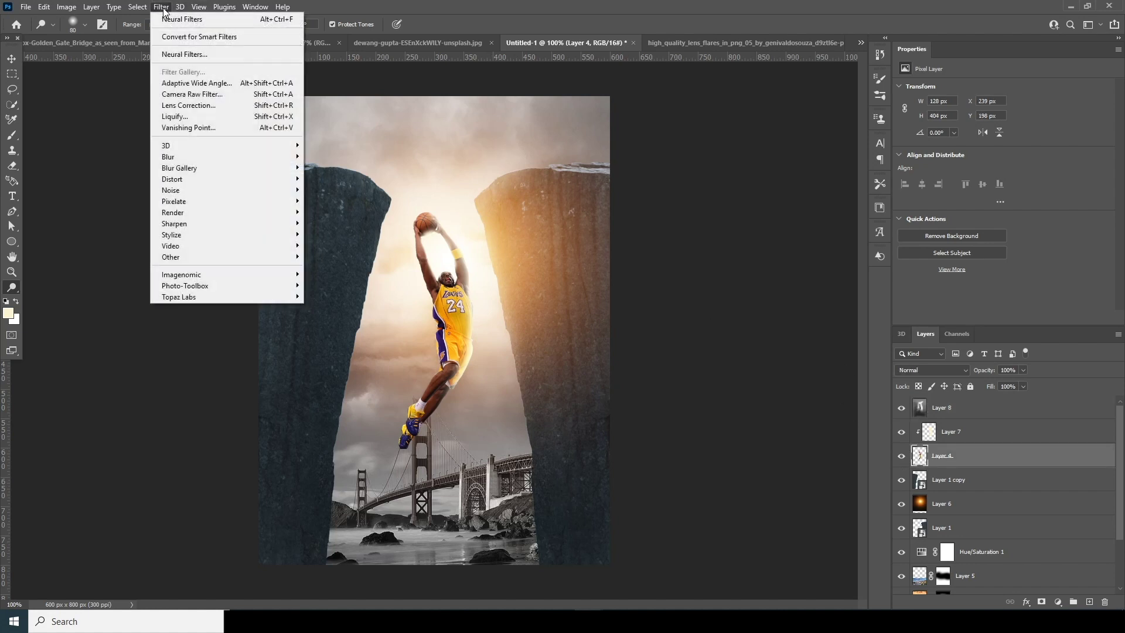
pyautogui.click(190, 95)
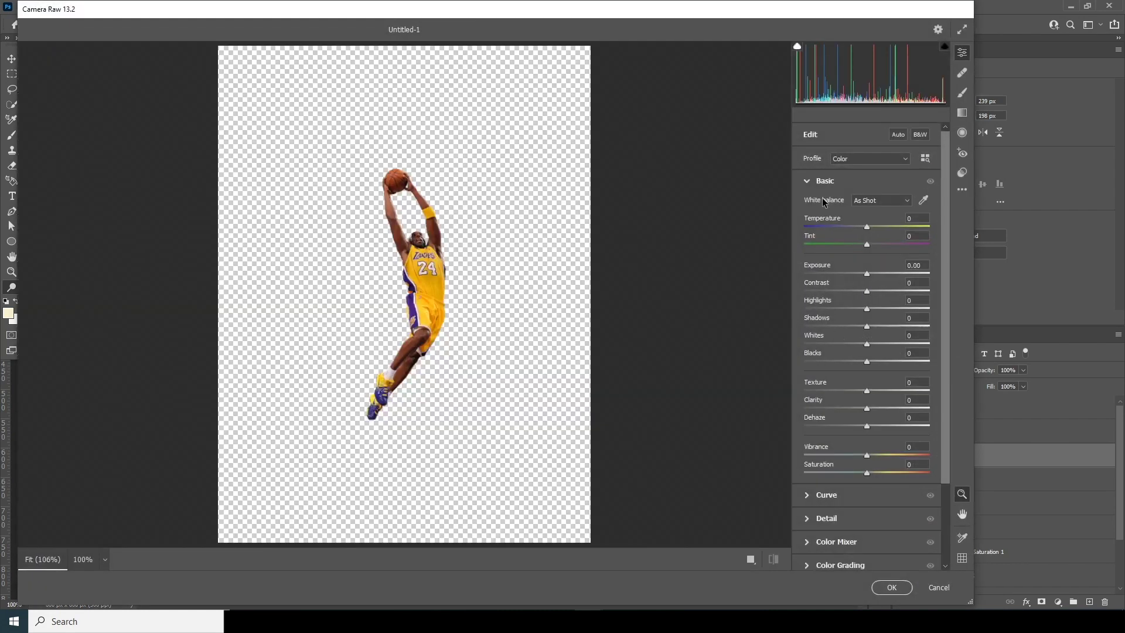
pyautogui.click(810, 519)
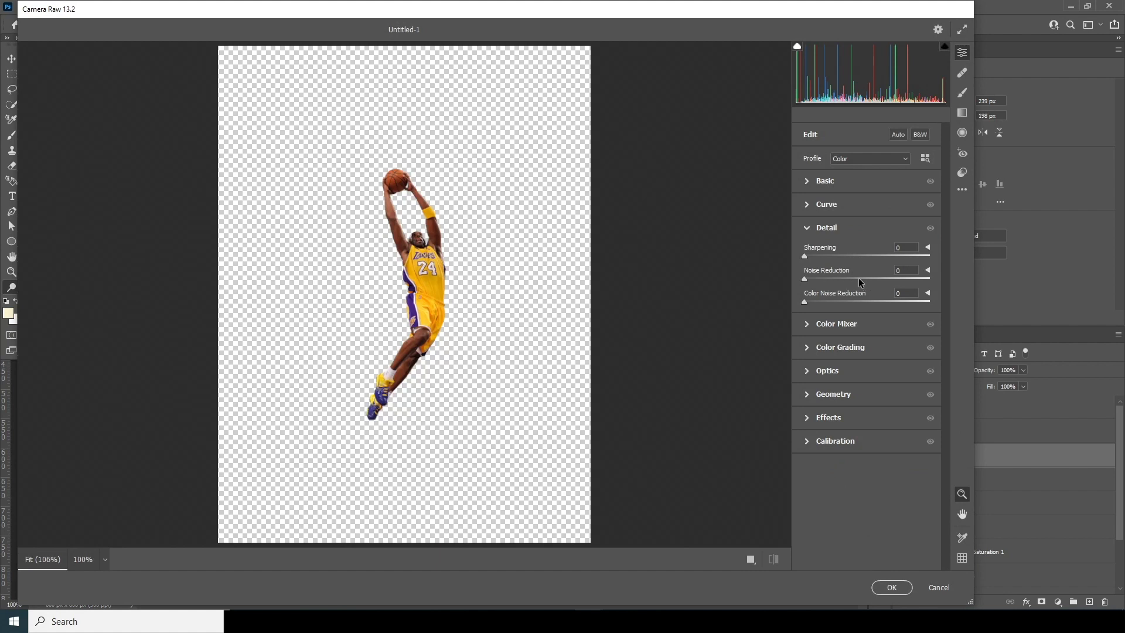
pyautogui.click(806, 178)
pyautogui.moveTo(898, 408); pyautogui.dragTo(902, 408)
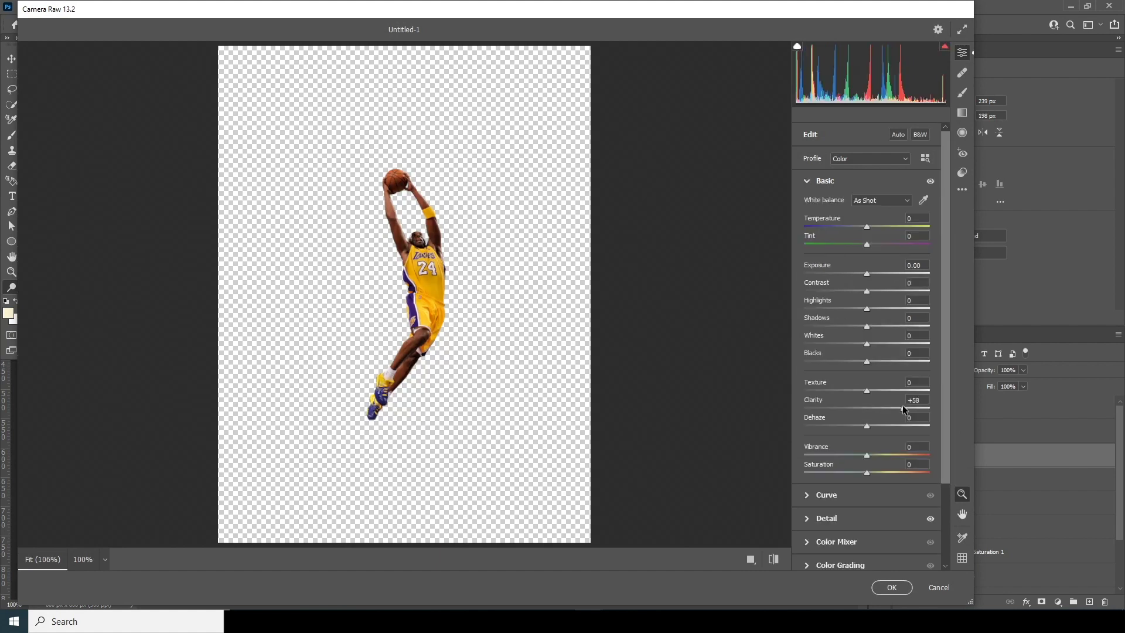
pyautogui.click(877, 391)
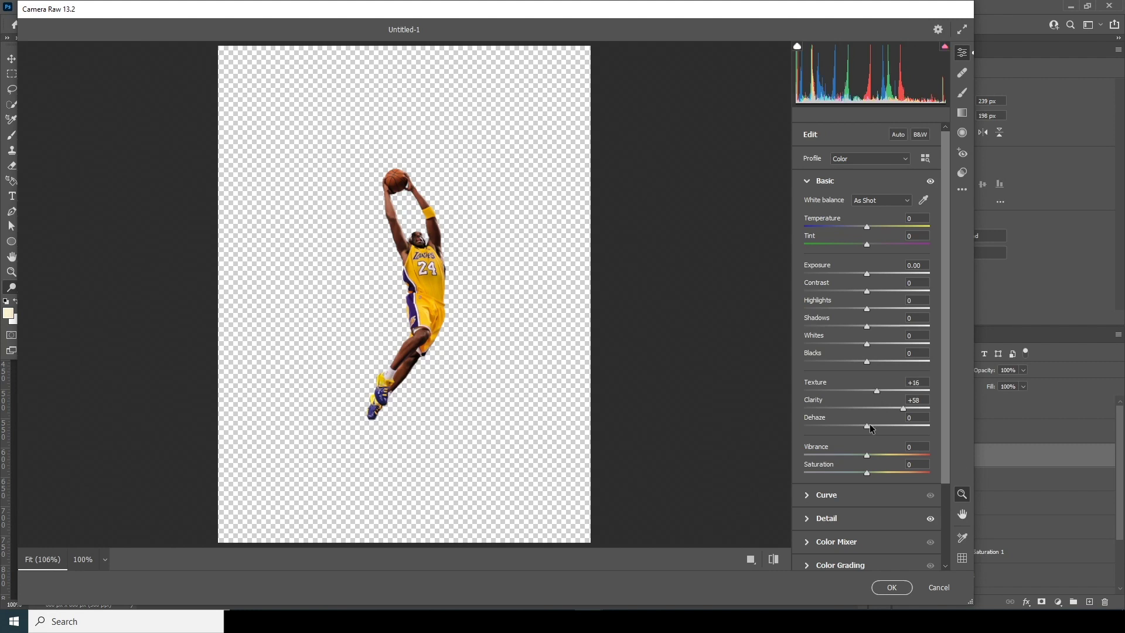
# Reduce the player's colour saturation in the Color Mixer, setting Reds to -22 and Oranges to -36.
pyautogui.click(818, 522)
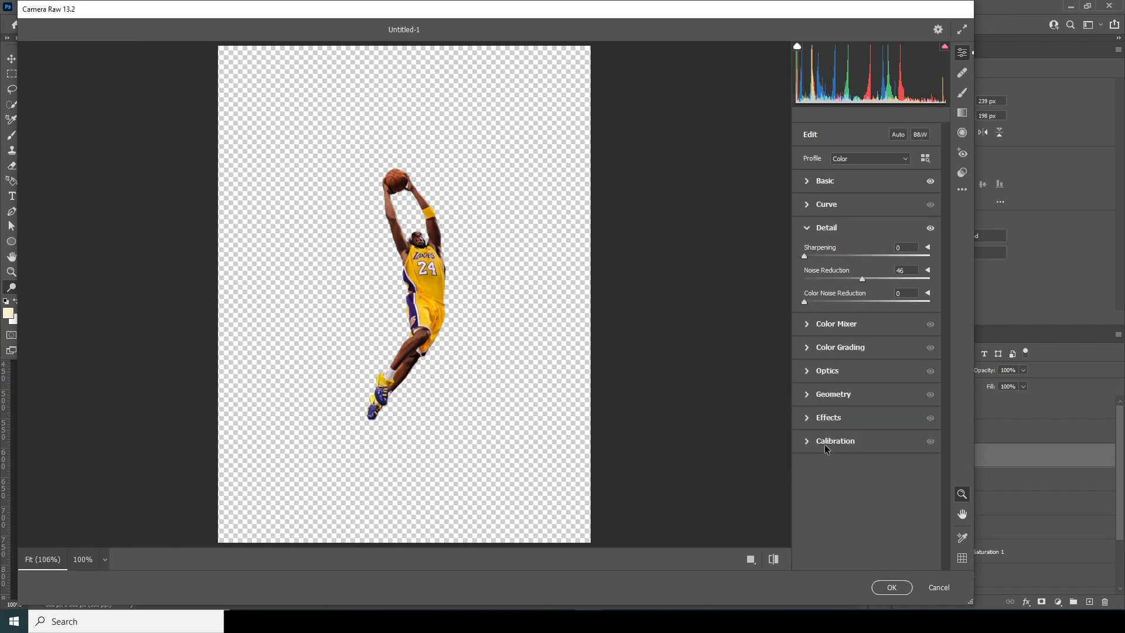
pyautogui.click(809, 326)
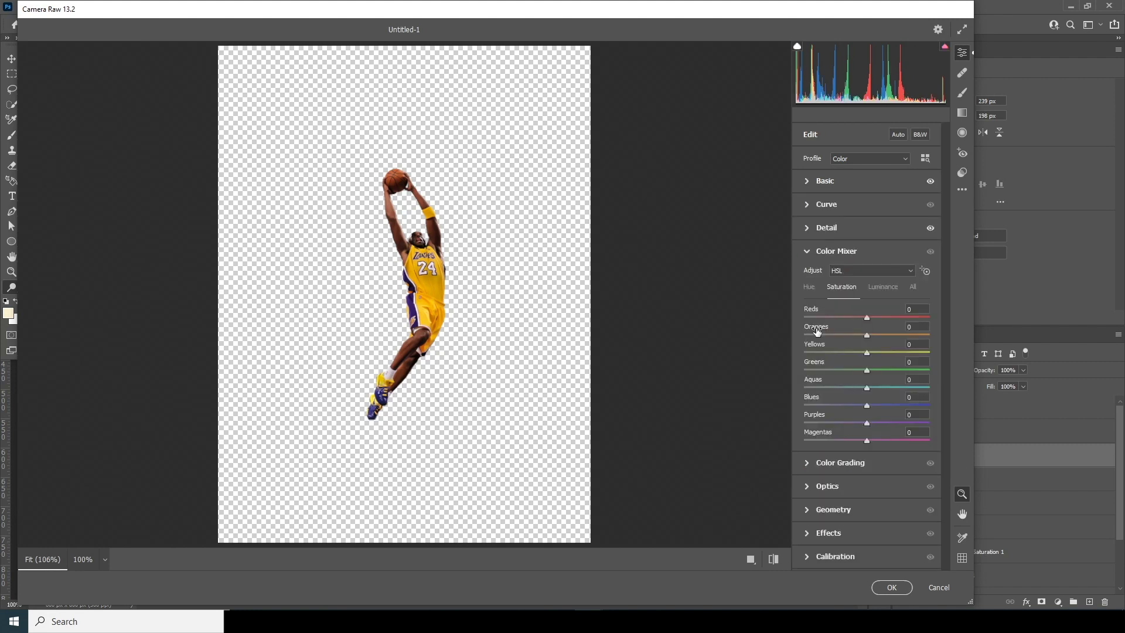
pyautogui.click(853, 317)
pyautogui.moveTo(853, 339); pyautogui.dragTo(846, 337)
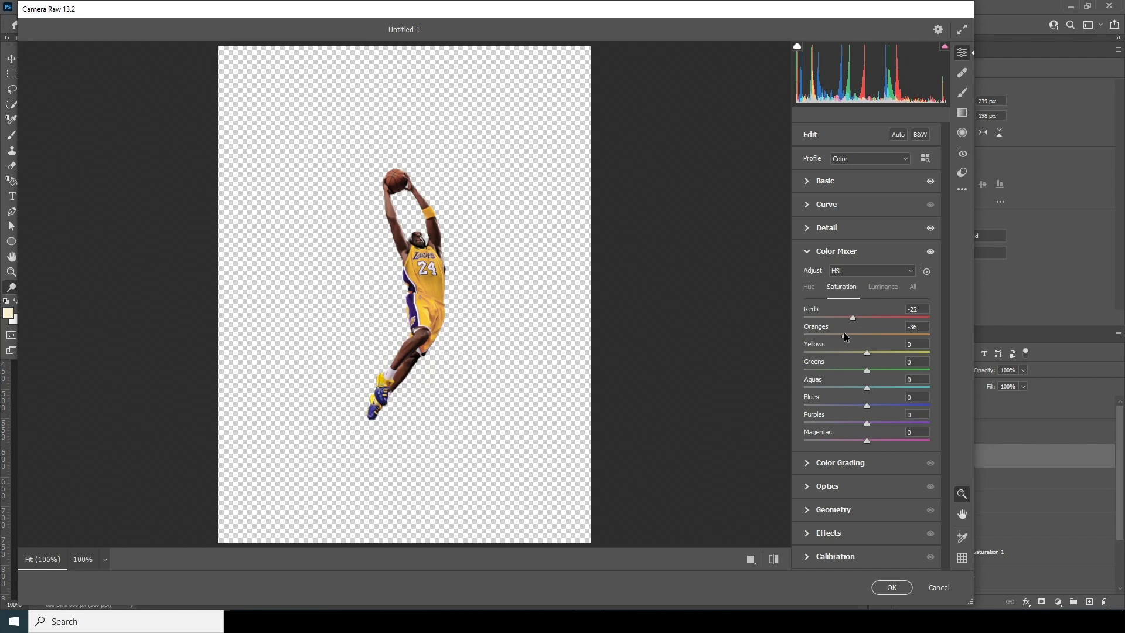
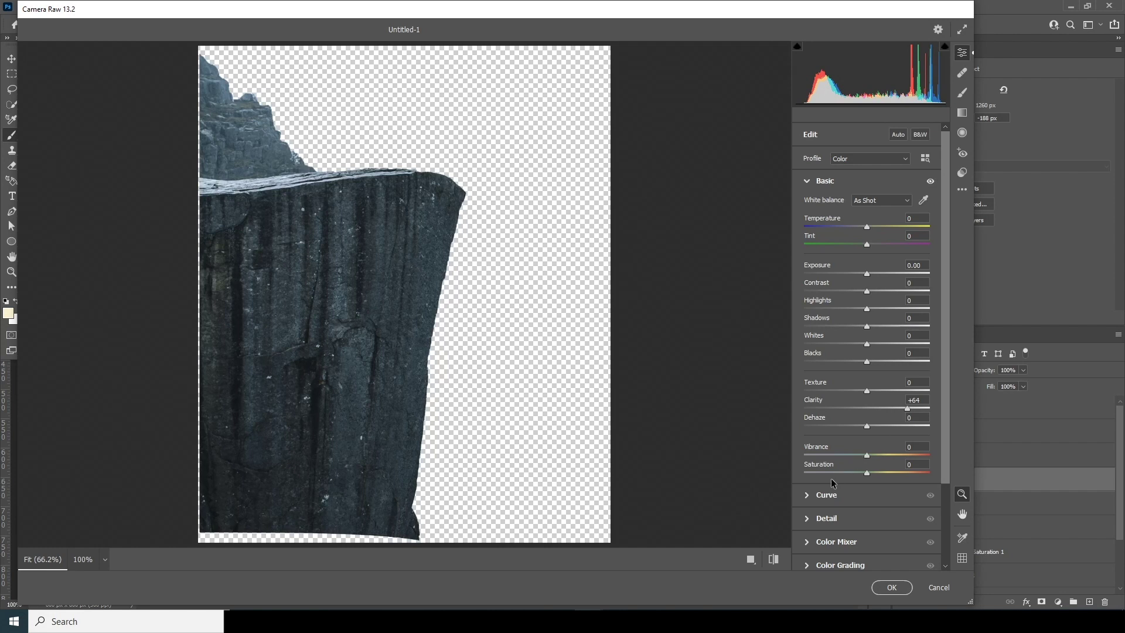
# Set the left cliff's Vibrance to -58, Texture to +29, Highlights to -71 and Shadows to +13, and apply the Camera Raw Filter.
pyautogui.moveTo(821, 456); pyautogui.dragTo(830, 455)
pyautogui.click(884, 391)
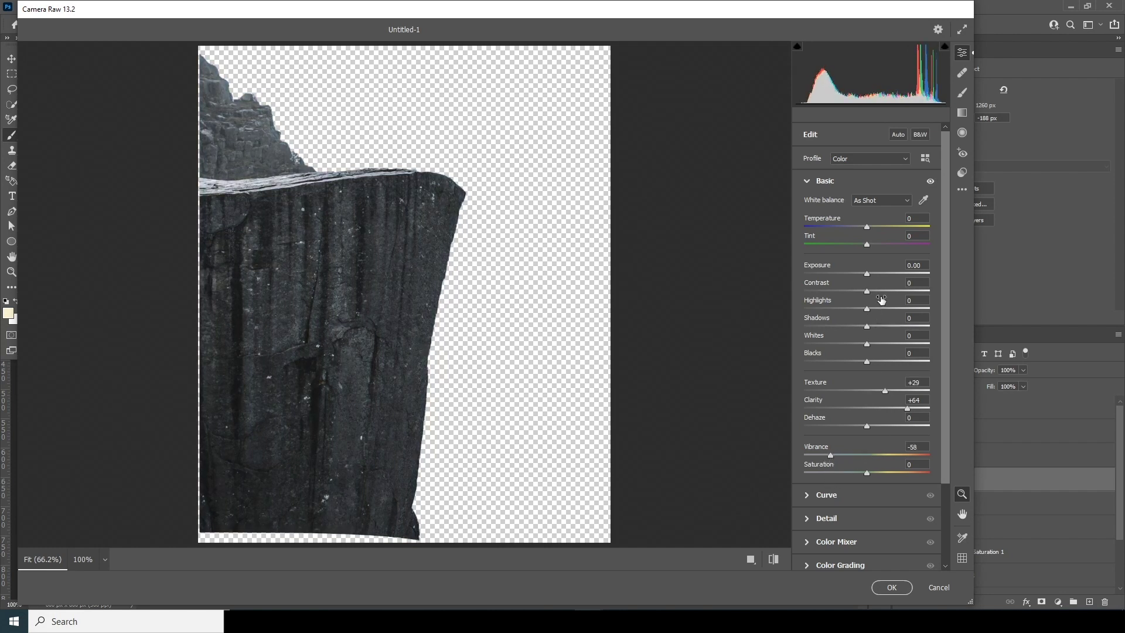
pyautogui.click(821, 308)
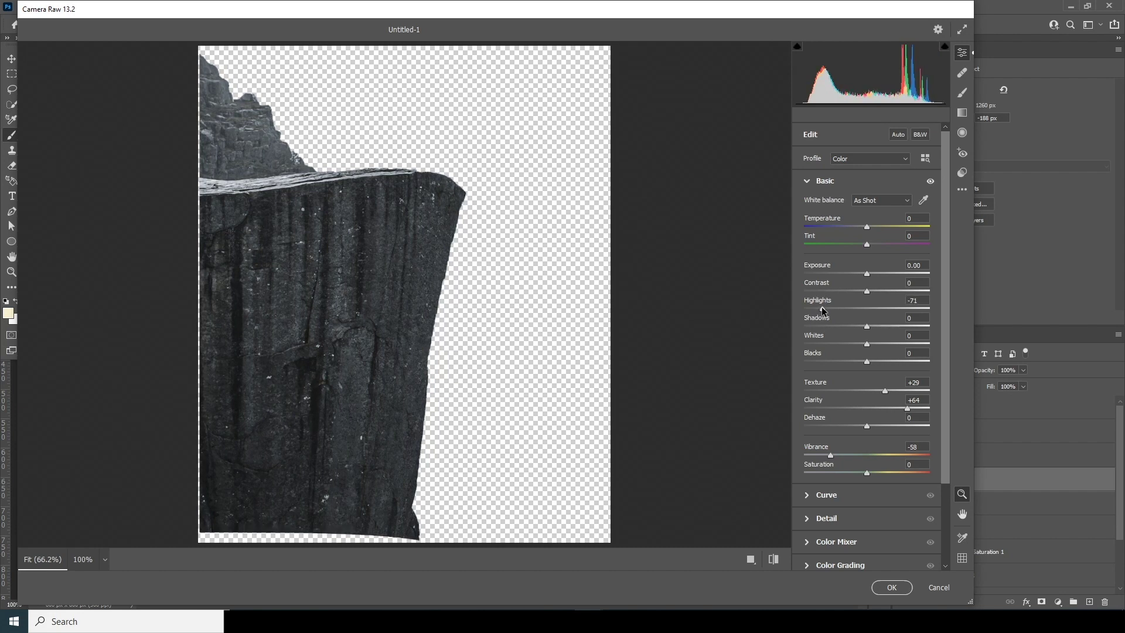
pyautogui.click(874, 326)
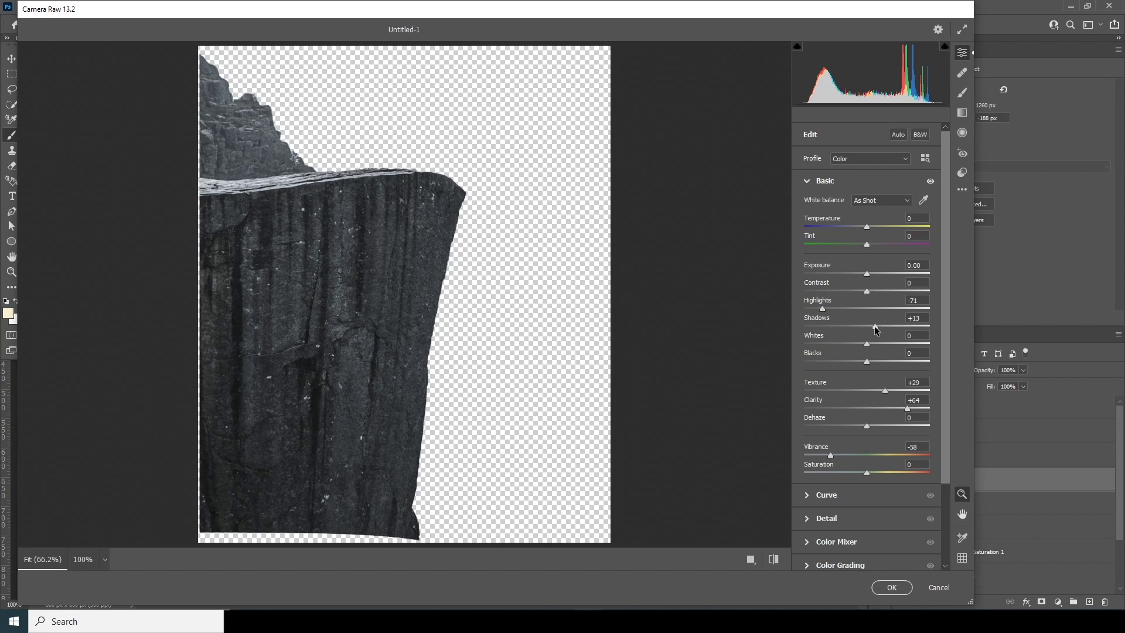
pyautogui.scroll(-3, 943, 436)
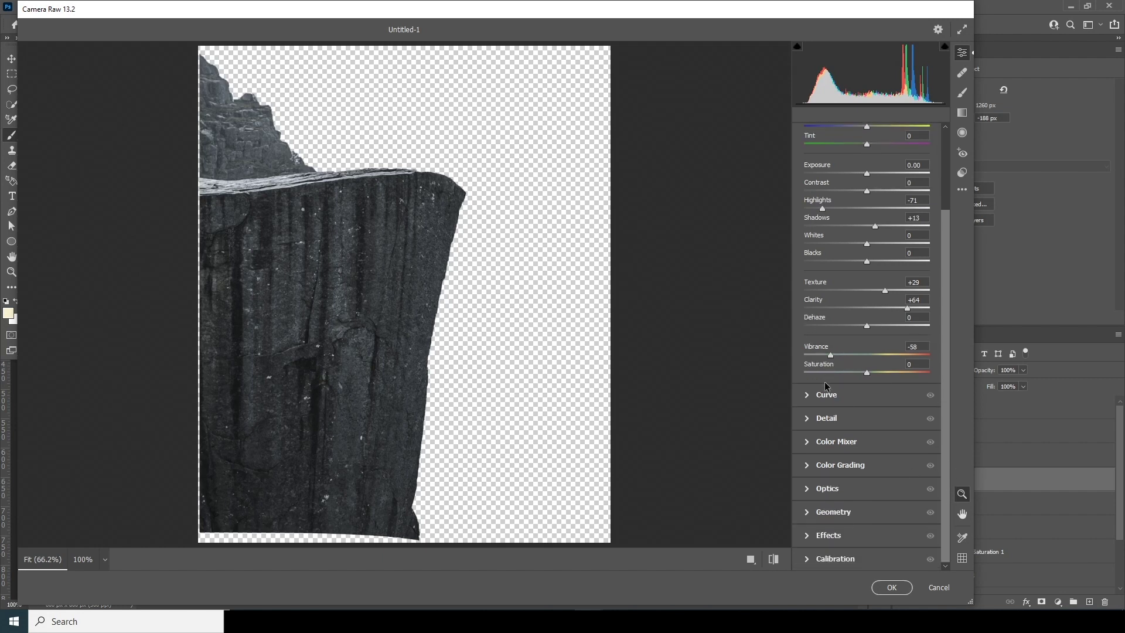
pyautogui.click(891, 587)
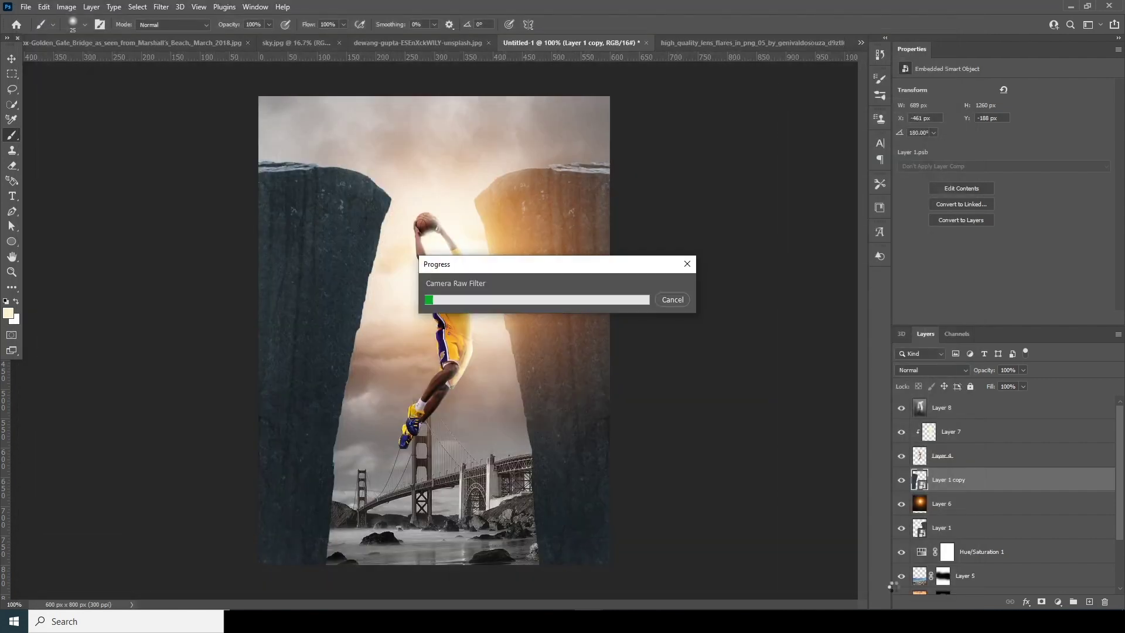
# Open the Camera Raw Filter on the right cliff layer (Layer 1) and apply the previous filter settings to it.
pyautogui.scroll(-2, 912, 538)
pyautogui.click(923, 485)
pyautogui.click(924, 505)
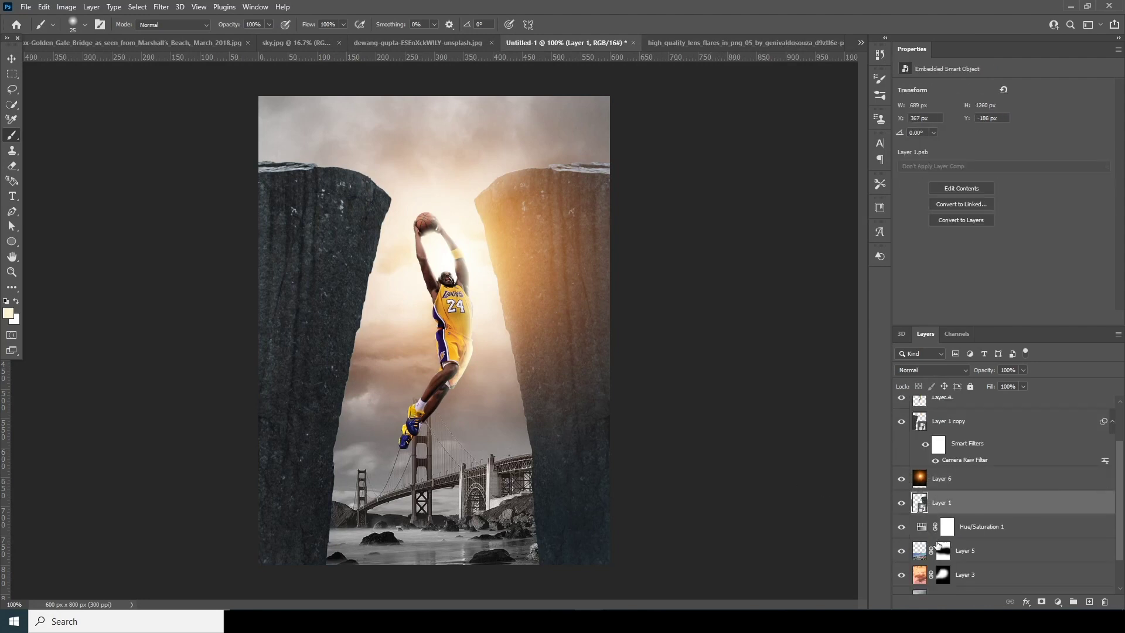
pyautogui.click(163, 10)
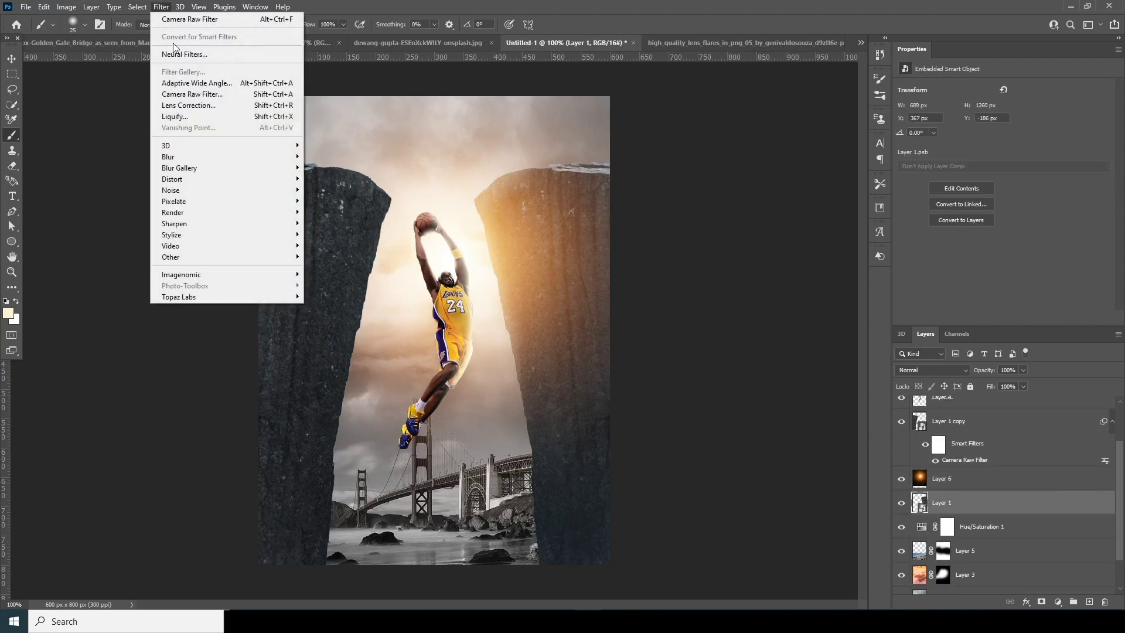
pyautogui.click(194, 94)
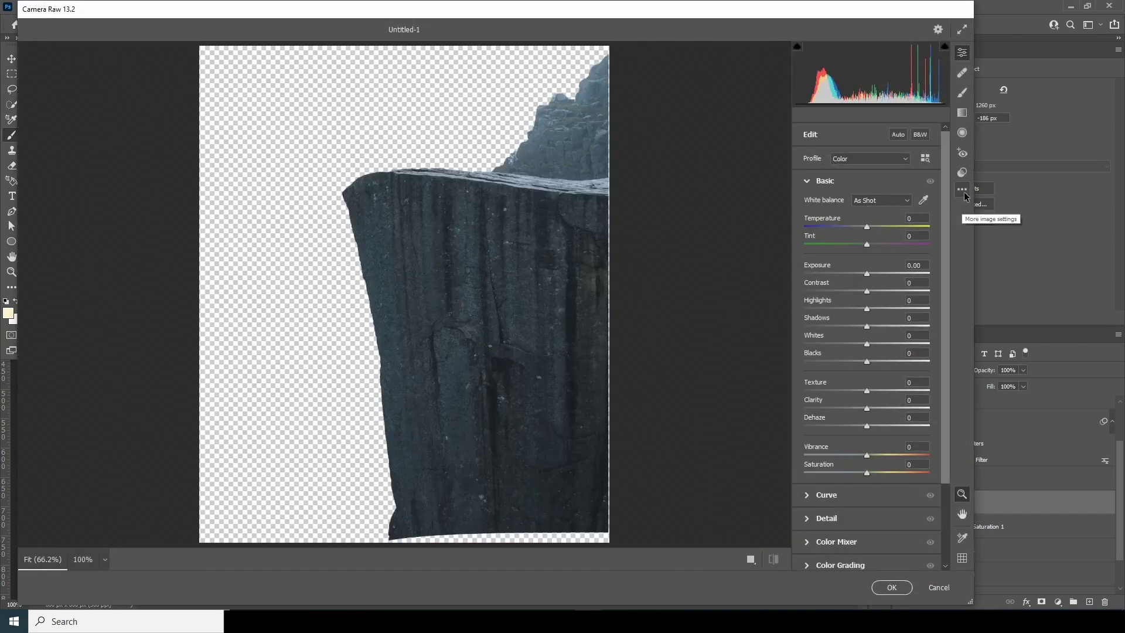
pyautogui.click(962, 189)
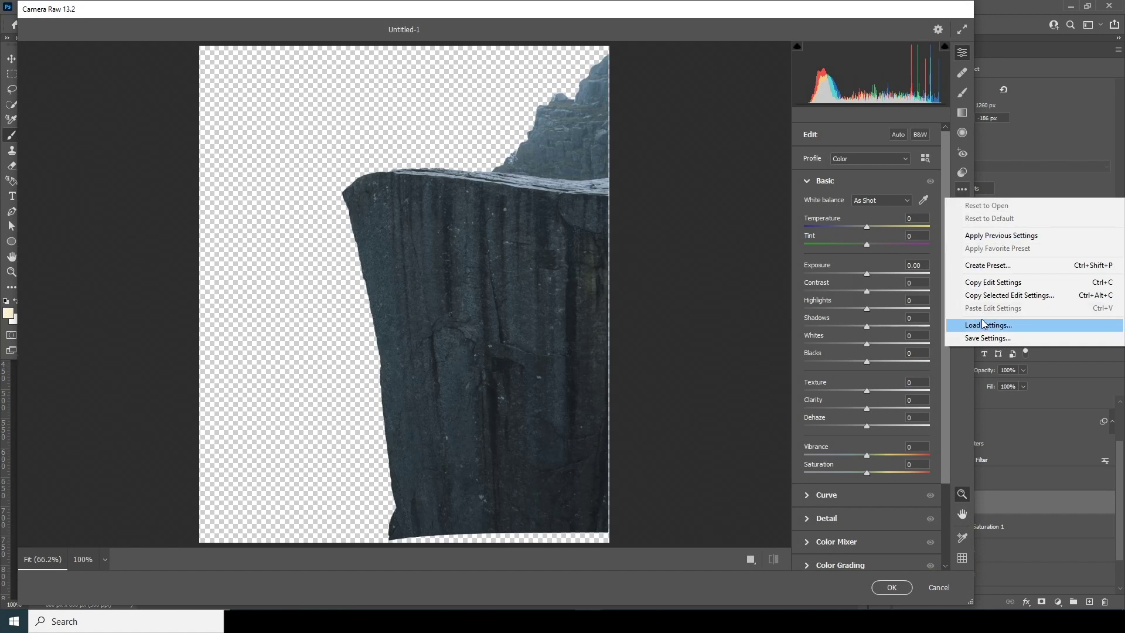
pyautogui.click(979, 237)
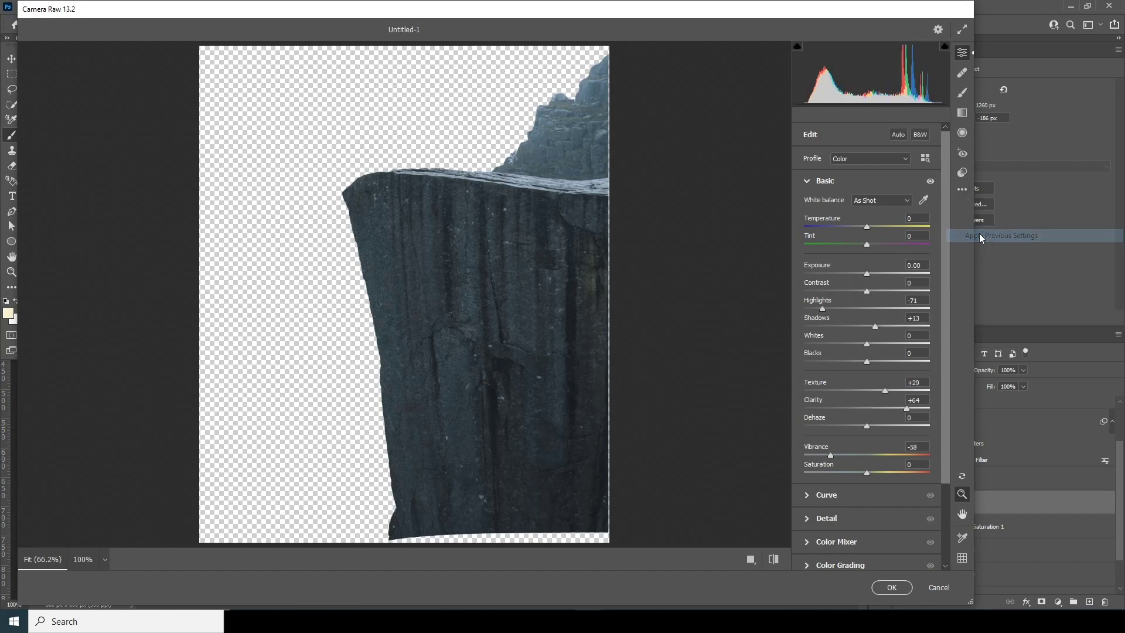
# Apply the Camera Raw Filter to the right cliff and open the same filter for the bridge photo on Layer 5.
pyautogui.click(887, 587)
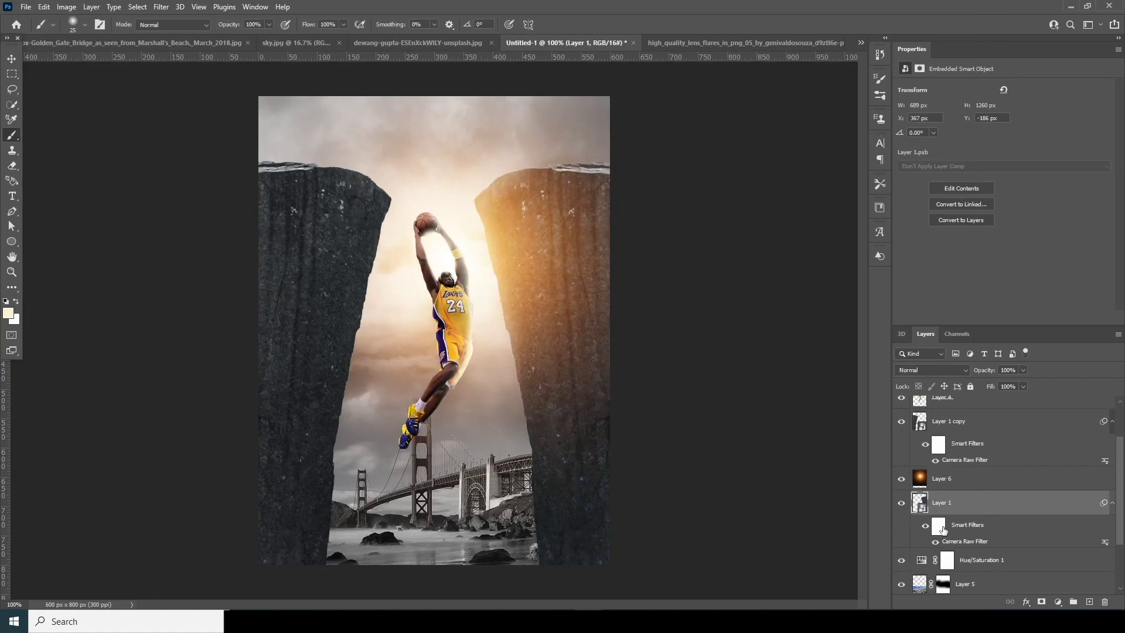
pyautogui.moveTo(1120, 483); pyautogui.dragTo(1117, 544)
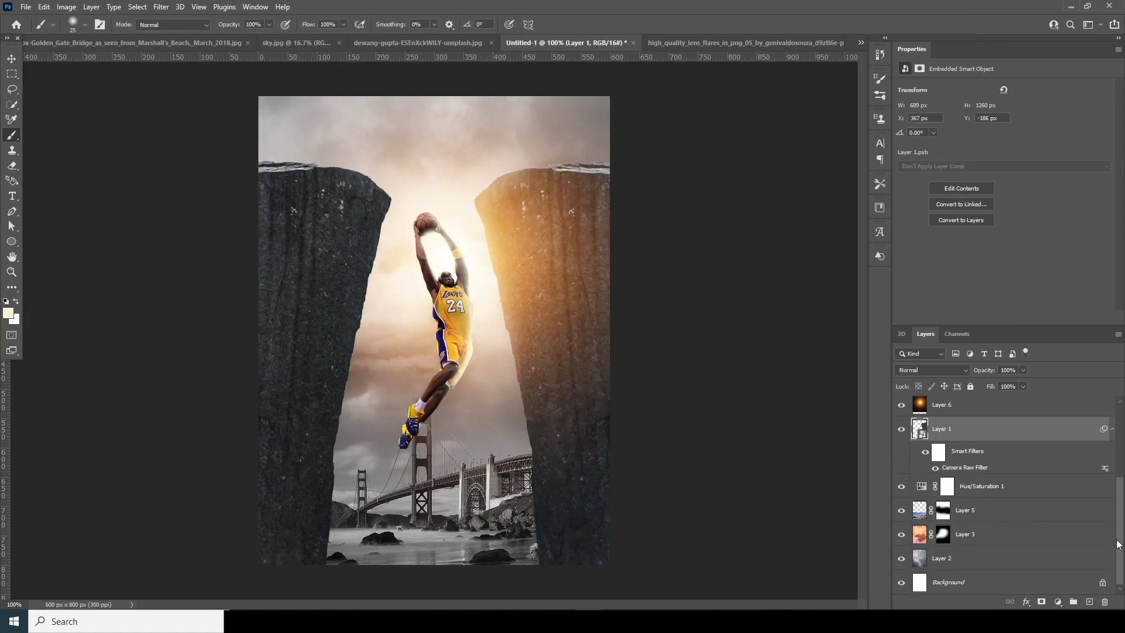
pyautogui.click(921, 522)
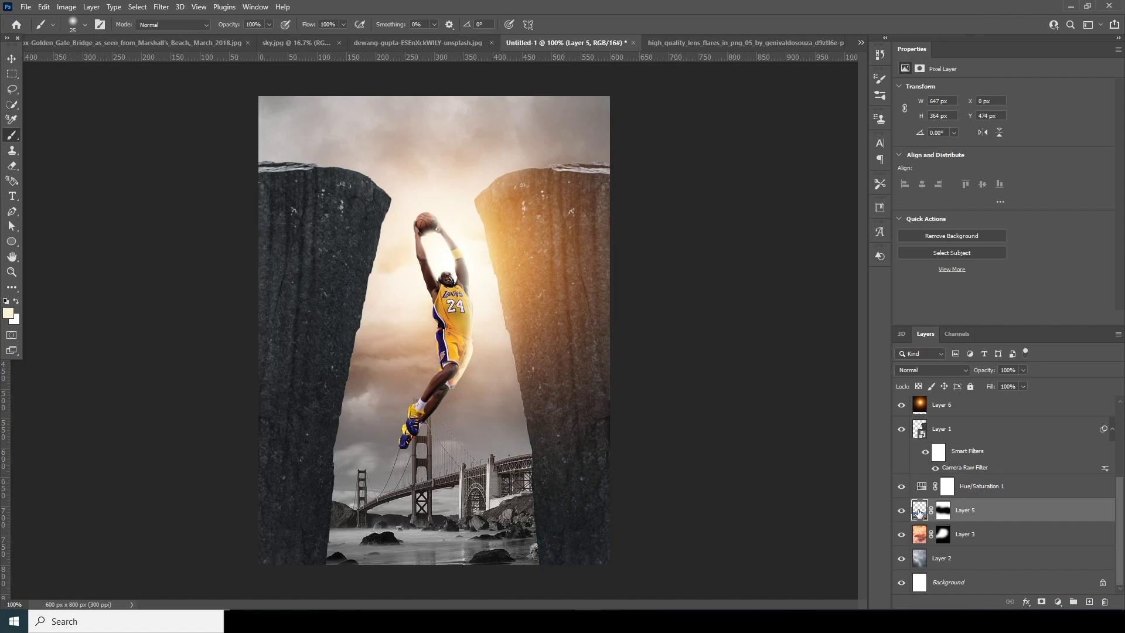
pyautogui.click(161, 7)
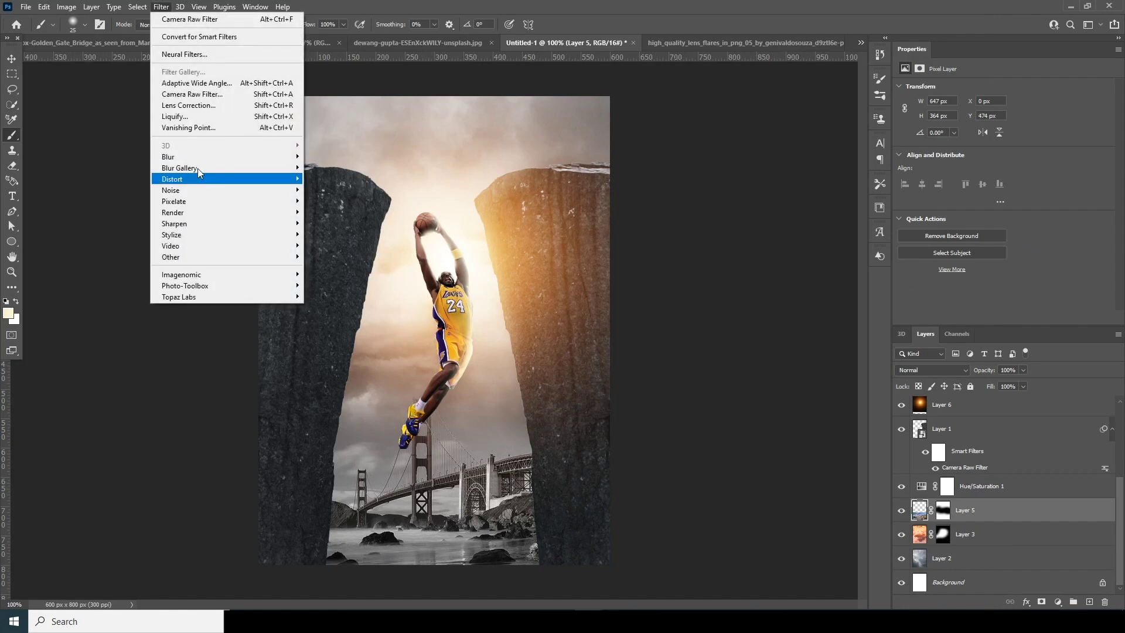
pyautogui.click(192, 97)
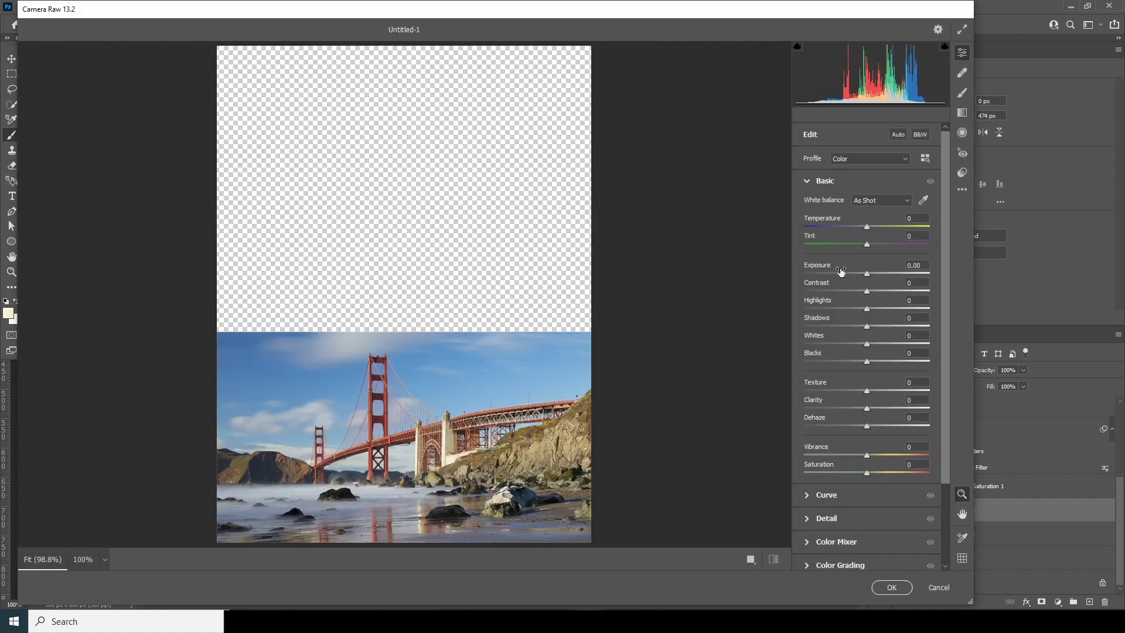
# Set the bridge photo's Exposure to -0.50, Highlights to -30 and Clarity to +25, reduce its Vibrance, and apply the filter.
pyautogui.moveTo(867, 275); pyautogui.dragTo(848, 313)
pyautogui.moveTo(878, 409); pyautogui.dragTo(882, 409)
pyautogui.click(846, 455)
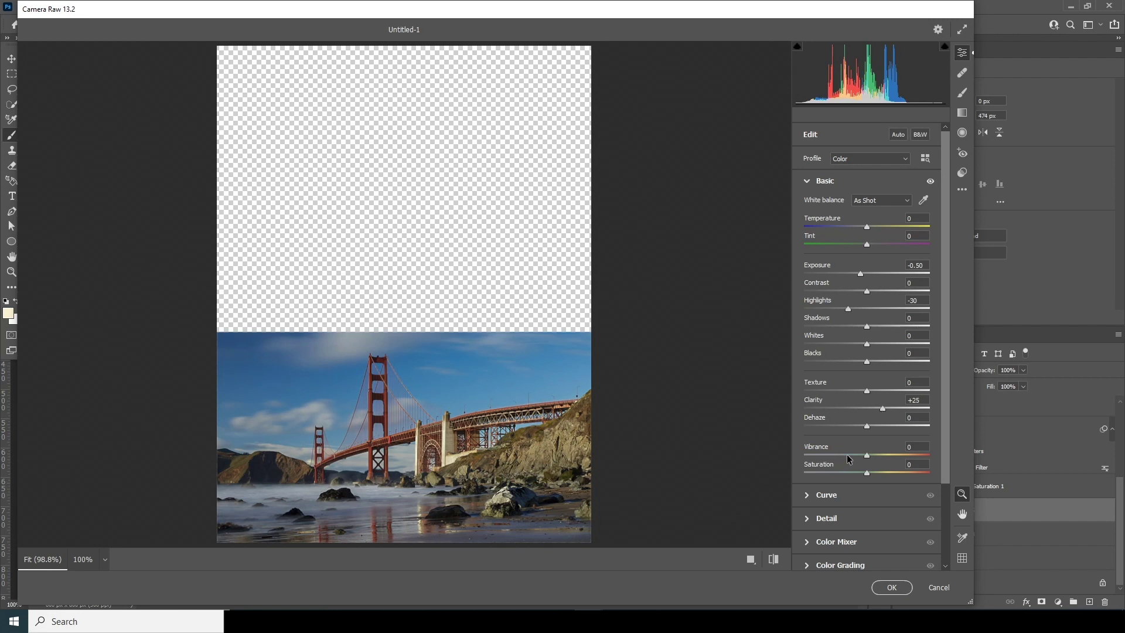
pyautogui.click(891, 587)
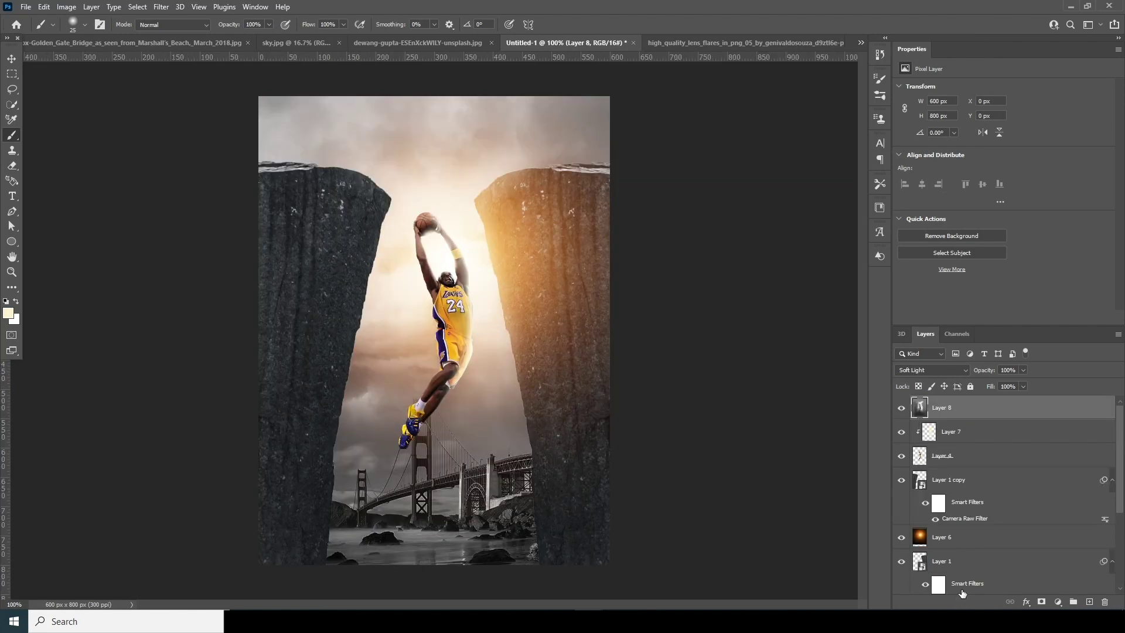
# Add a Color Lookup adjustment layer above Layer 8 and load windymoodlut 2020.cube as its 3D LUT.
pyautogui.click(1056, 602)
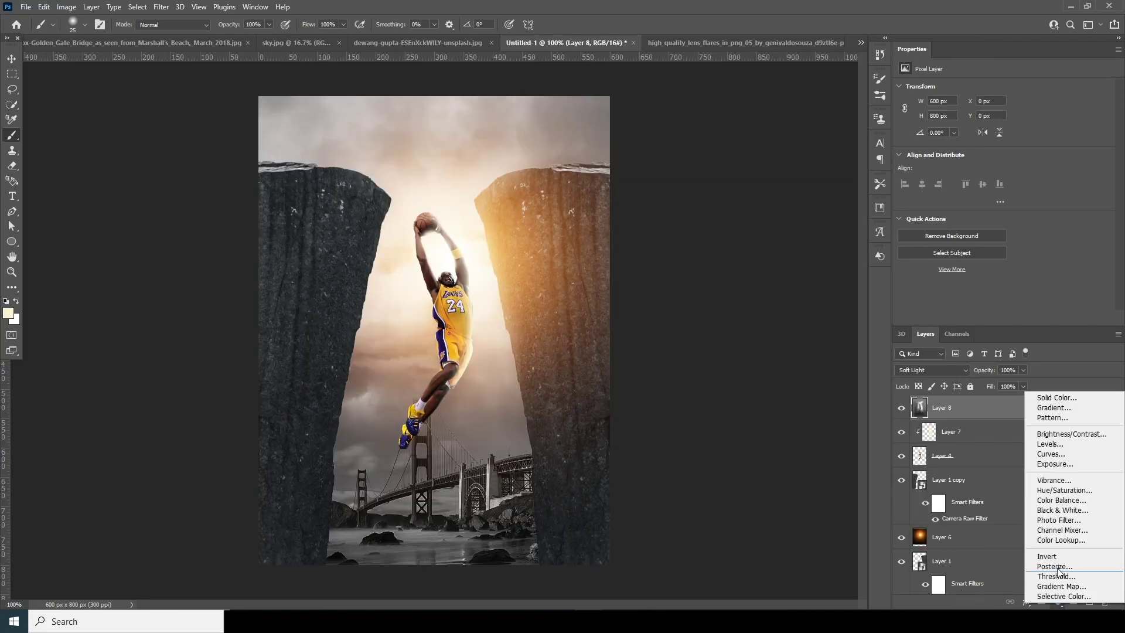
pyautogui.click(1054, 539)
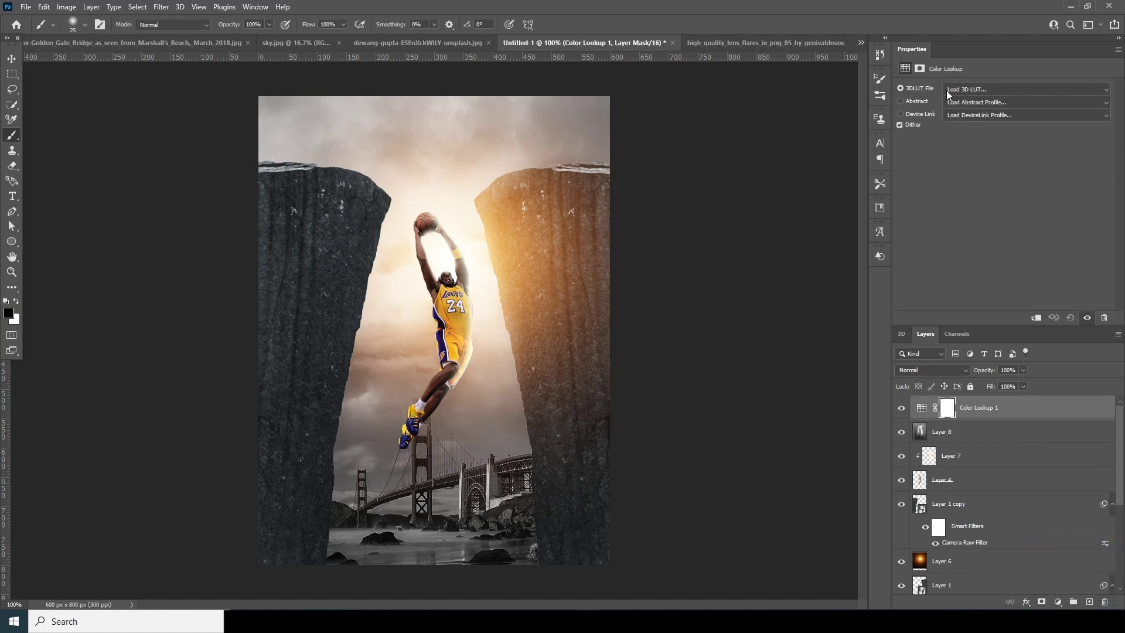
pyautogui.click(950, 89)
pyautogui.click(966, 102)
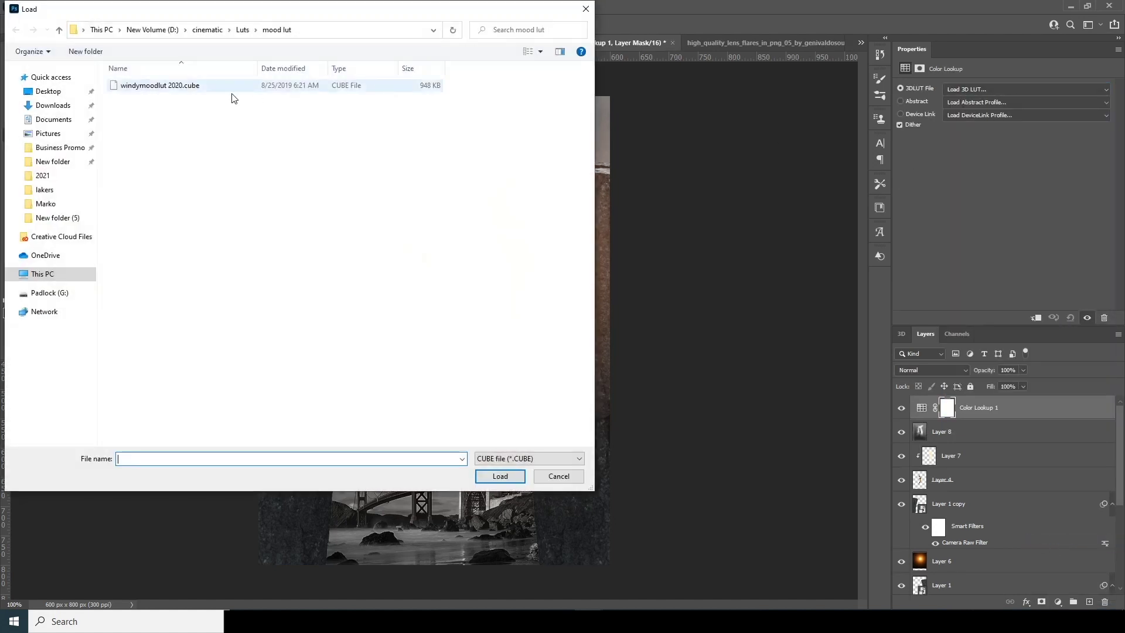
pyautogui.click(152, 85)
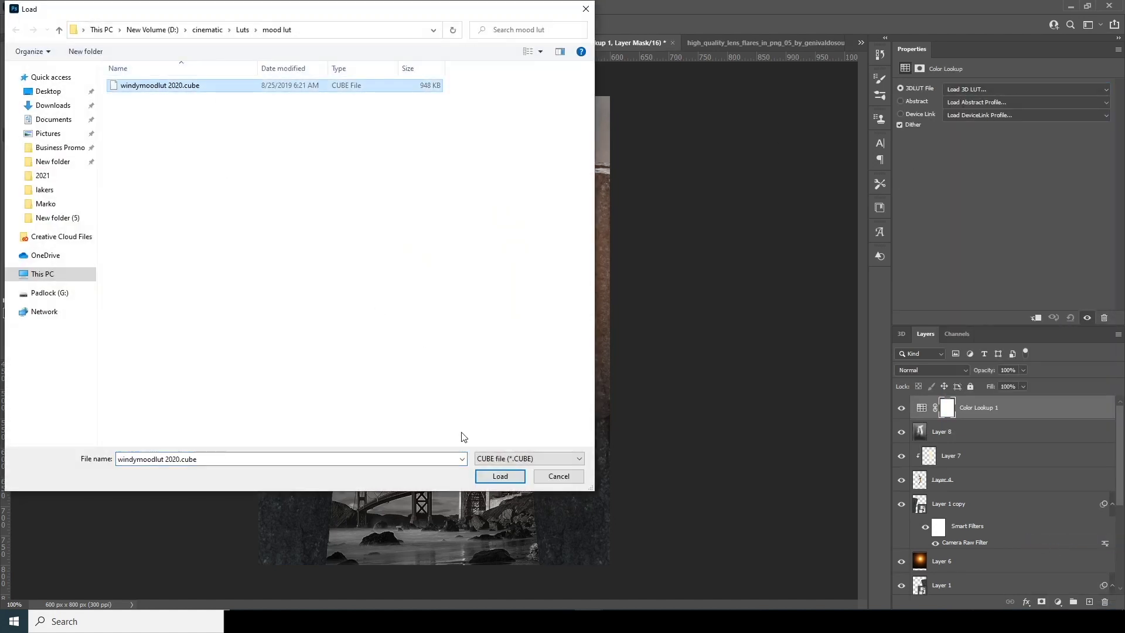
pyautogui.click(499, 476)
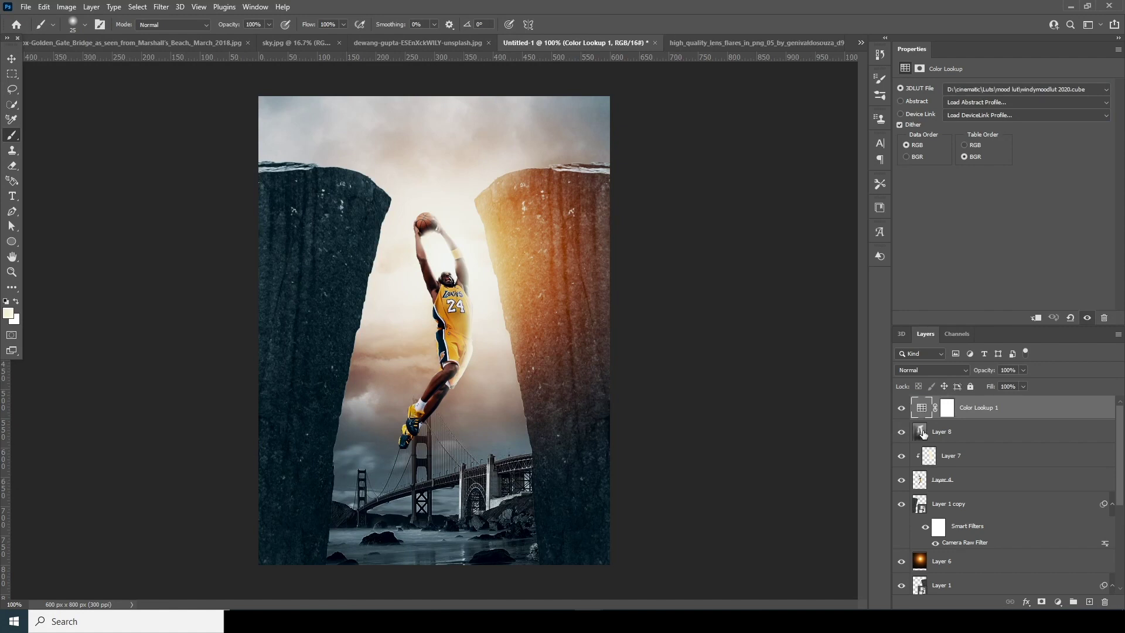
# Add an empty layer above Layer 8 and choose the 1177 px Fog brush for painting.
pyautogui.click(954, 431)
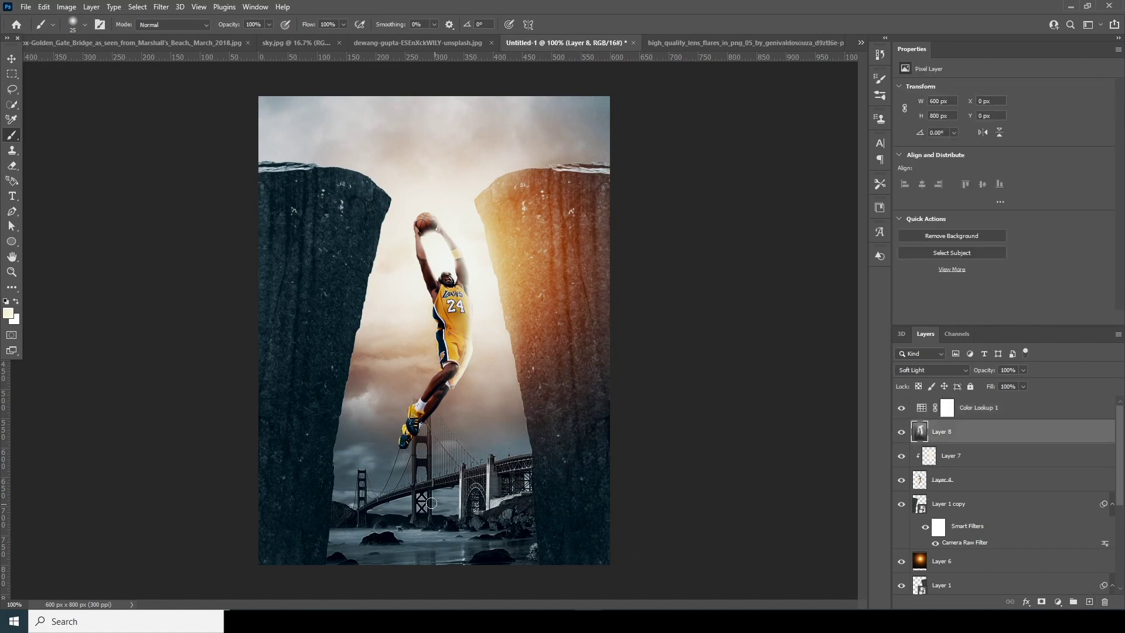
pyautogui.click(1088, 602)
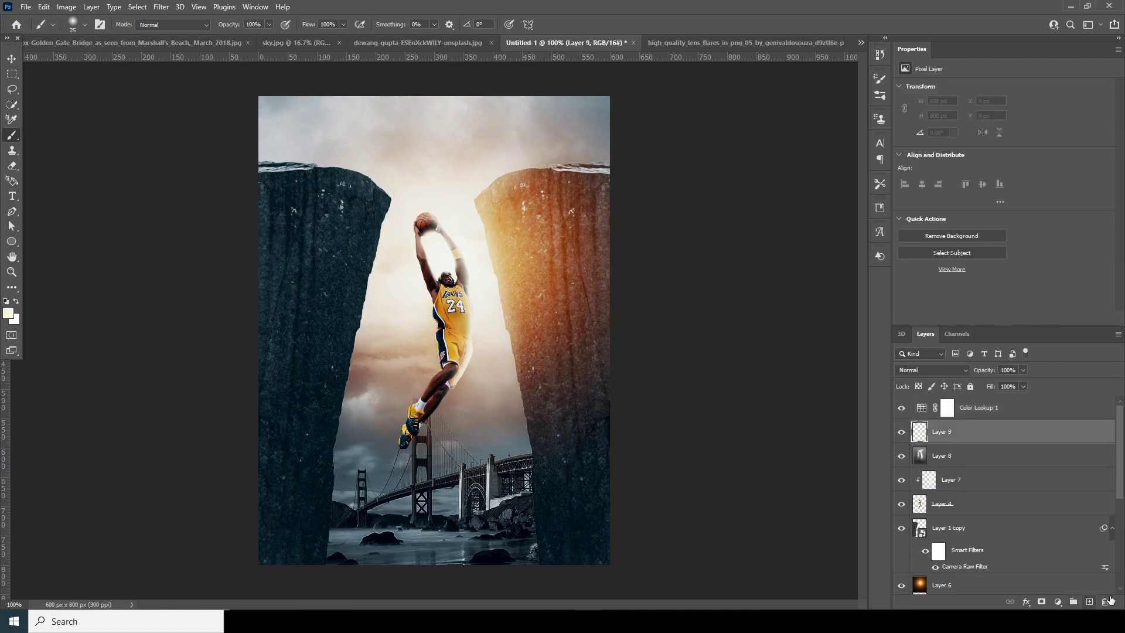
pyautogui.click(82, 26)
pyautogui.moveTo(141, 174)
pyautogui.mouseDown()
pyautogui.moveTo(147, 275)
pyautogui.moveTo(142, 237)
pyautogui.mouseUp()
pyautogui.click(120, 190)
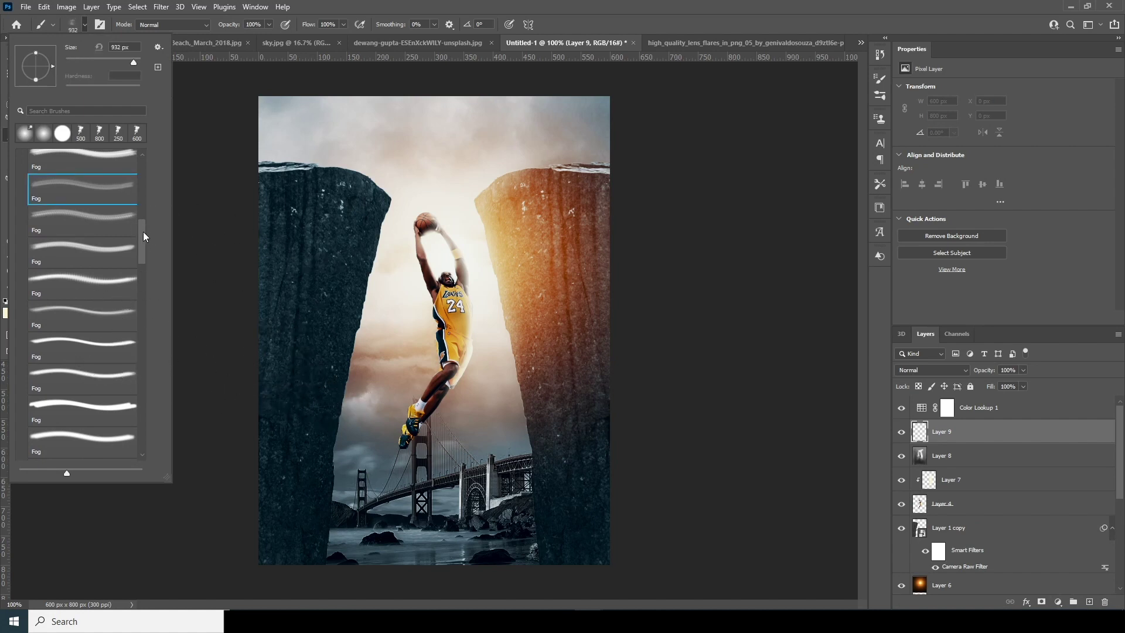
pyautogui.moveTo(144, 232); pyautogui.dragTo(143, 218)
pyautogui.click(101, 224)
# Paint pale grey fog over the scene, set the fog layer to 49% opacity and move it beneath the player layer.
pyautogui.click(7, 313)
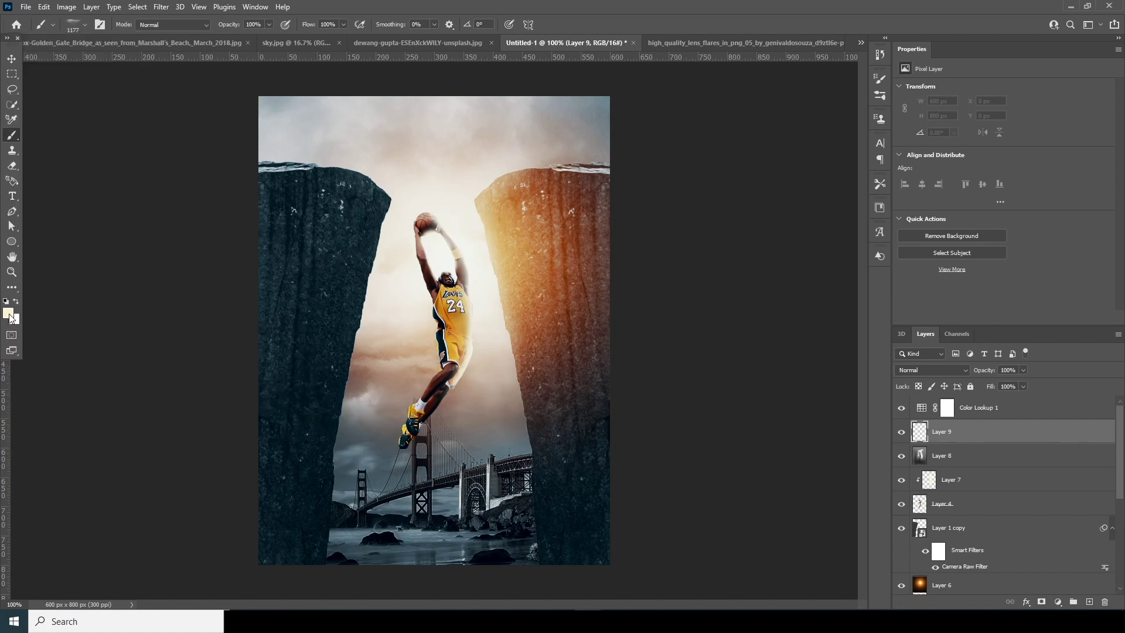
pyautogui.click(378, 410)
pyautogui.moveTo(689, 264); pyautogui.dragTo(685, 240)
pyautogui.press('Return')
pyautogui.moveTo(355, 443)
pyautogui.mouseDown()
pyautogui.moveTo(714, 333)
pyautogui.moveTo(299, 385)
pyautogui.moveTo(166, 198)
pyautogui.moveTo(248, 295)
pyautogui.moveTo(668, 170)
pyautogui.moveTo(704, 218)
pyautogui.moveTo(688, 258)
pyautogui.moveTo(599, 173)
pyautogui.moveTo(385, 141)
pyautogui.moveTo(341, 156)
pyautogui.mouseUp()
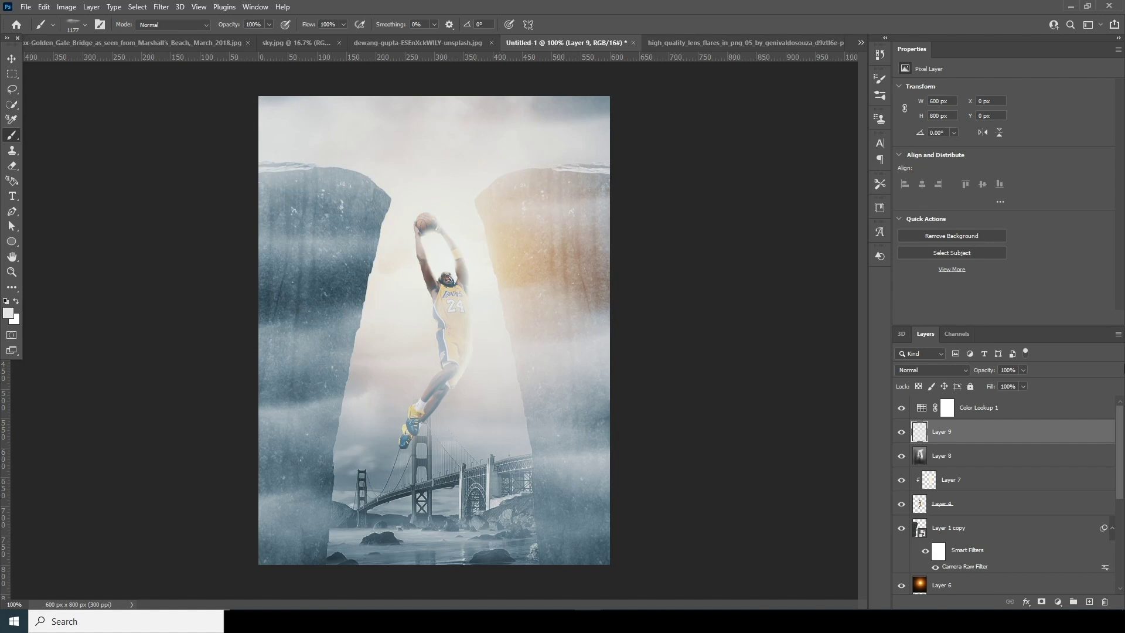
pyautogui.moveTo(995, 381); pyautogui.dragTo(995, 382)
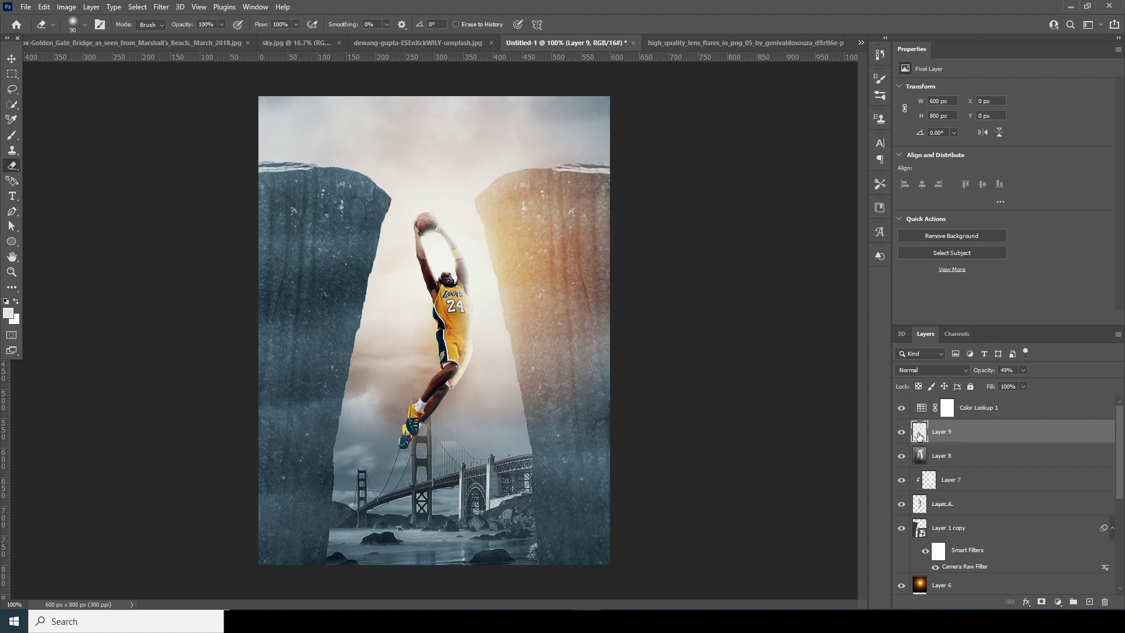
pyautogui.moveTo(919, 436); pyautogui.dragTo(938, 509)
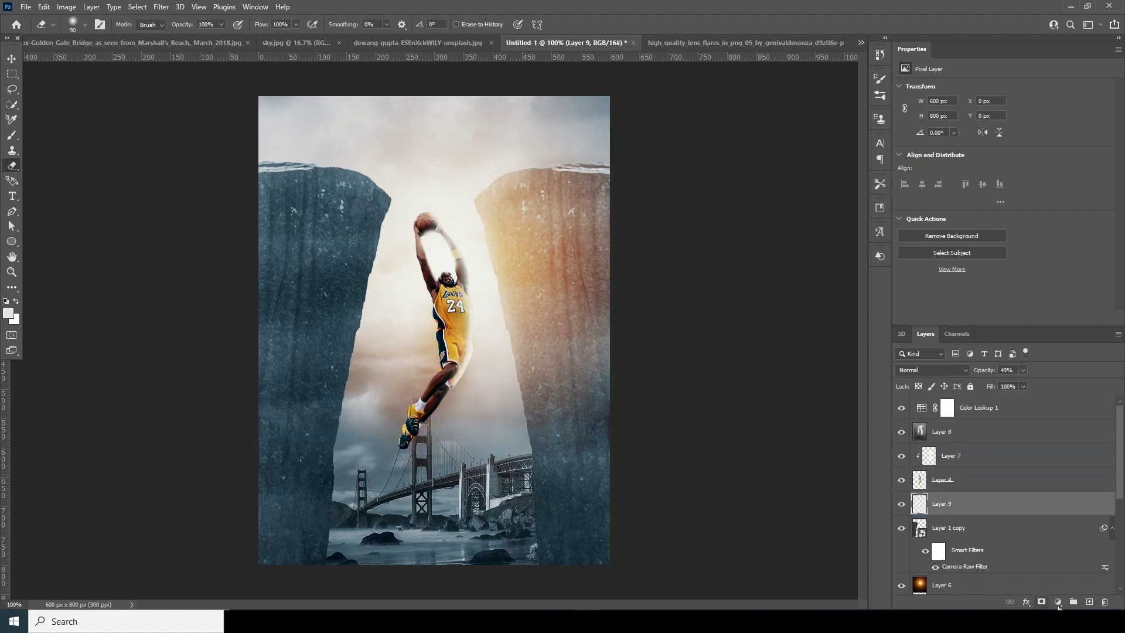
# Paint more fog across the lower half on a new layer above Layer 9, with 25% opacity and a Color Overlay.
pyautogui.click(1088, 602)
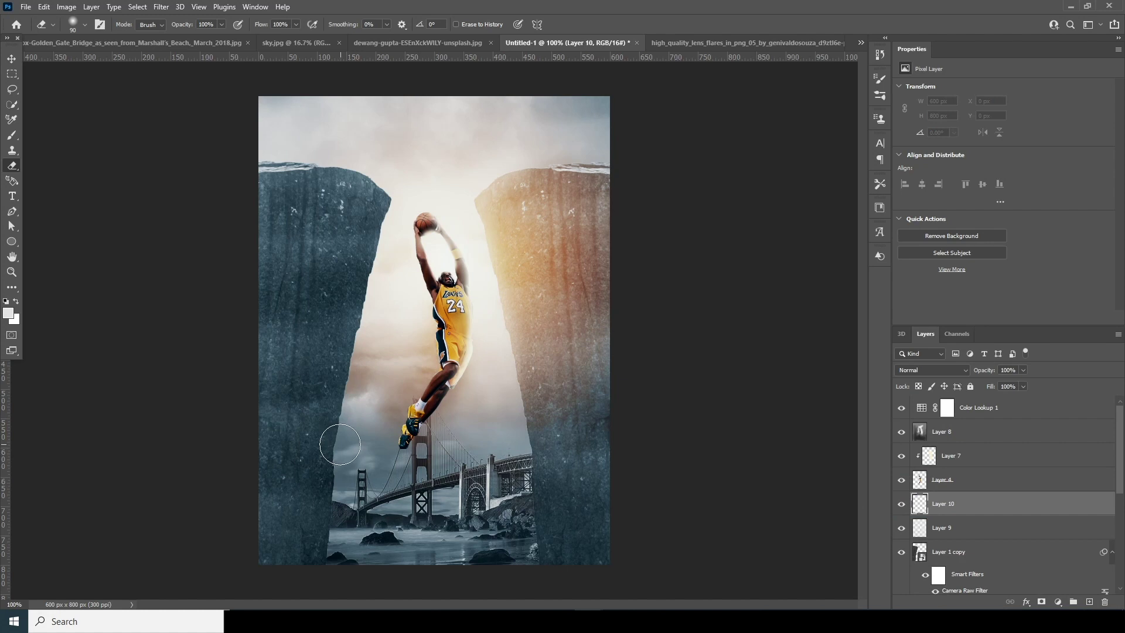
pyautogui.press('b')
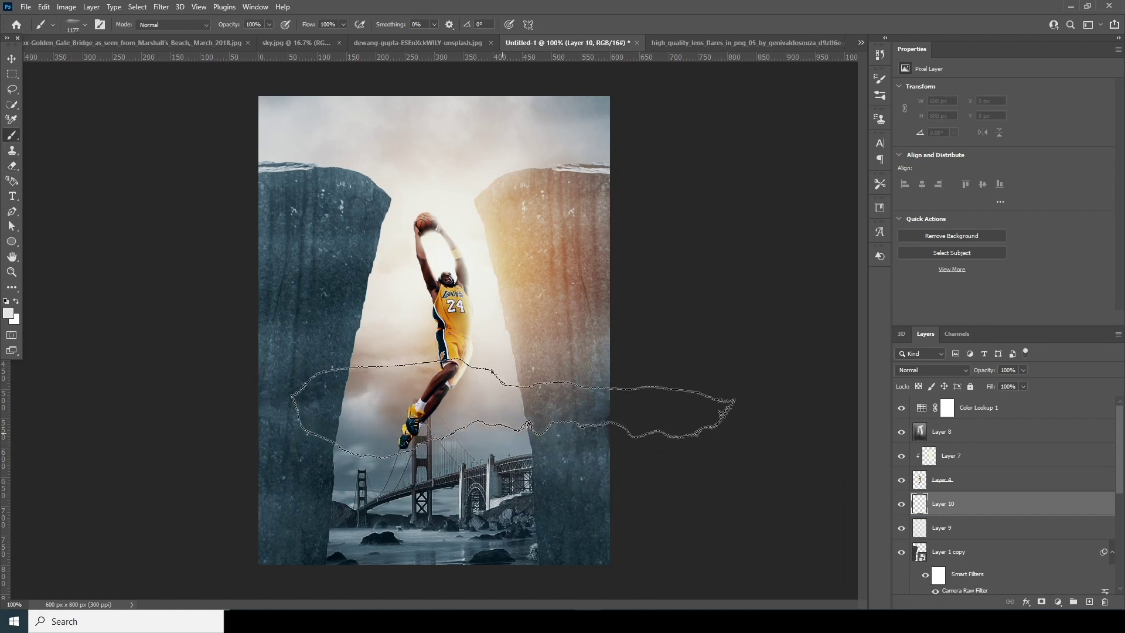
pyautogui.click(498, 433)
pyautogui.moveTo(477, 540)
pyautogui.mouseDown()
pyautogui.moveTo(301, 515)
pyautogui.moveTo(540, 527)
pyautogui.moveTo(816, 515)
pyautogui.moveTo(306, 501)
pyautogui.moveTo(312, 444)
pyautogui.mouseUp()
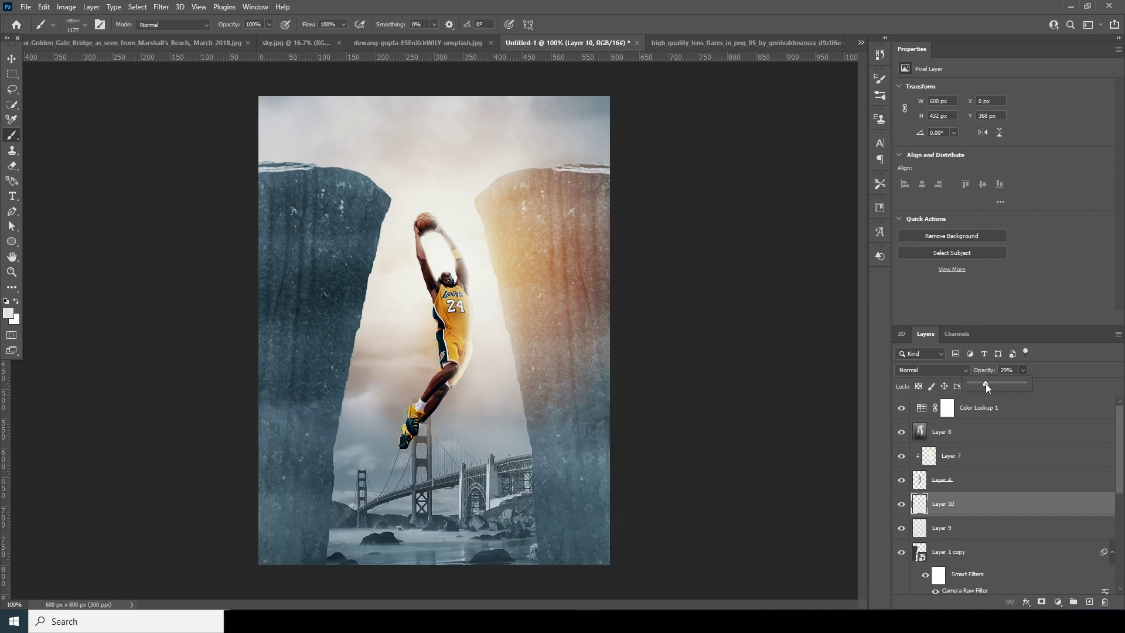
pyautogui.moveTo(986, 383); pyautogui.dragTo(983, 385)
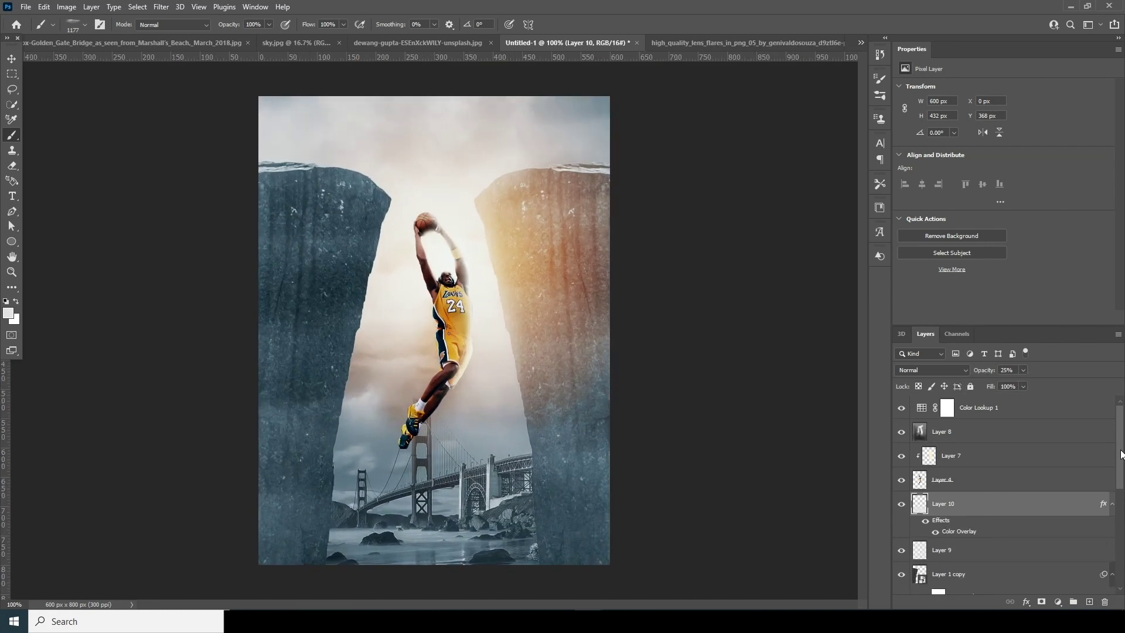
# Stamp the visible image onto a new layer above Color Lookup 1 and choose the Smudge tool with Skin smooth brush 1.
pyautogui.click(922, 412)
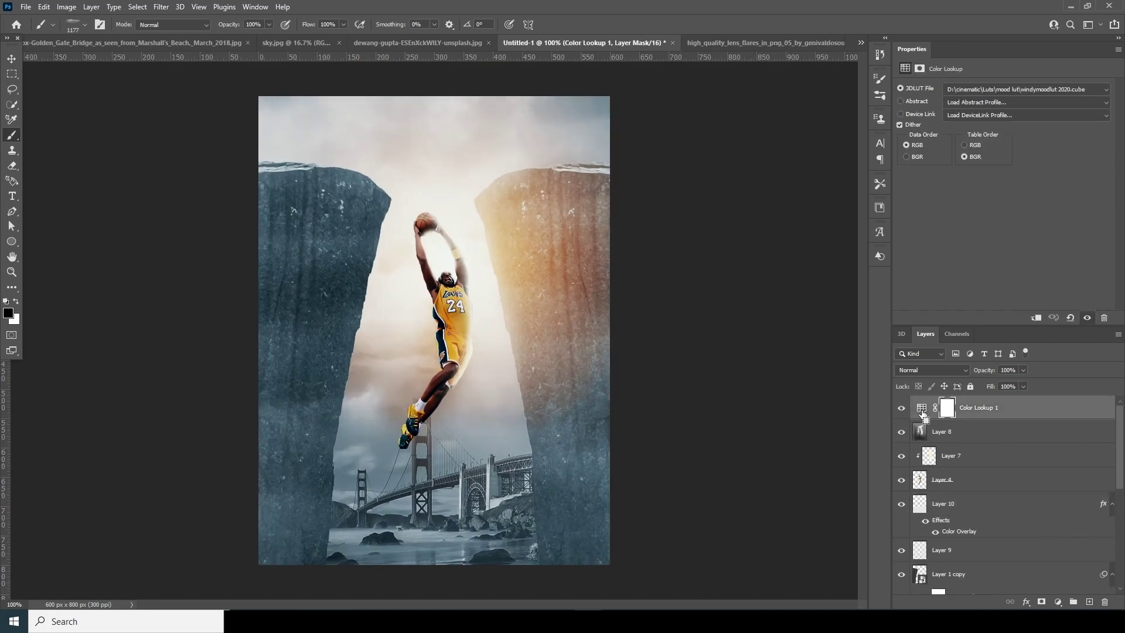
pyautogui.hotkey('ctrl', 'shift', 'alt', 'n')
pyautogui.click(14, 291)
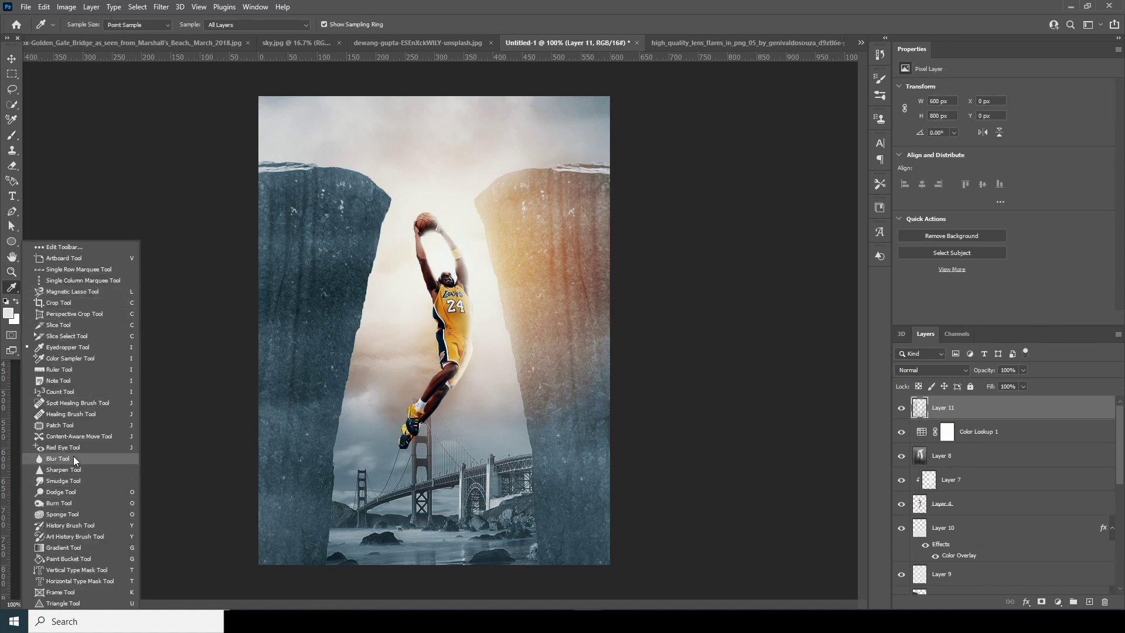
pyautogui.click(69, 483)
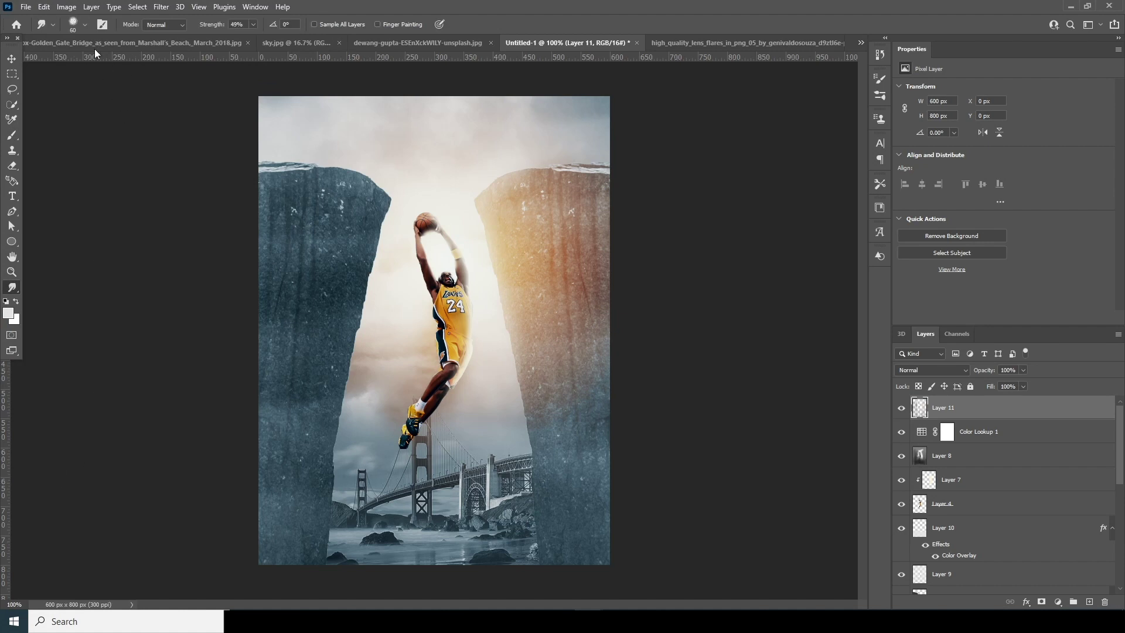
pyautogui.click(84, 25)
pyautogui.scroll(-3, 139, 374)
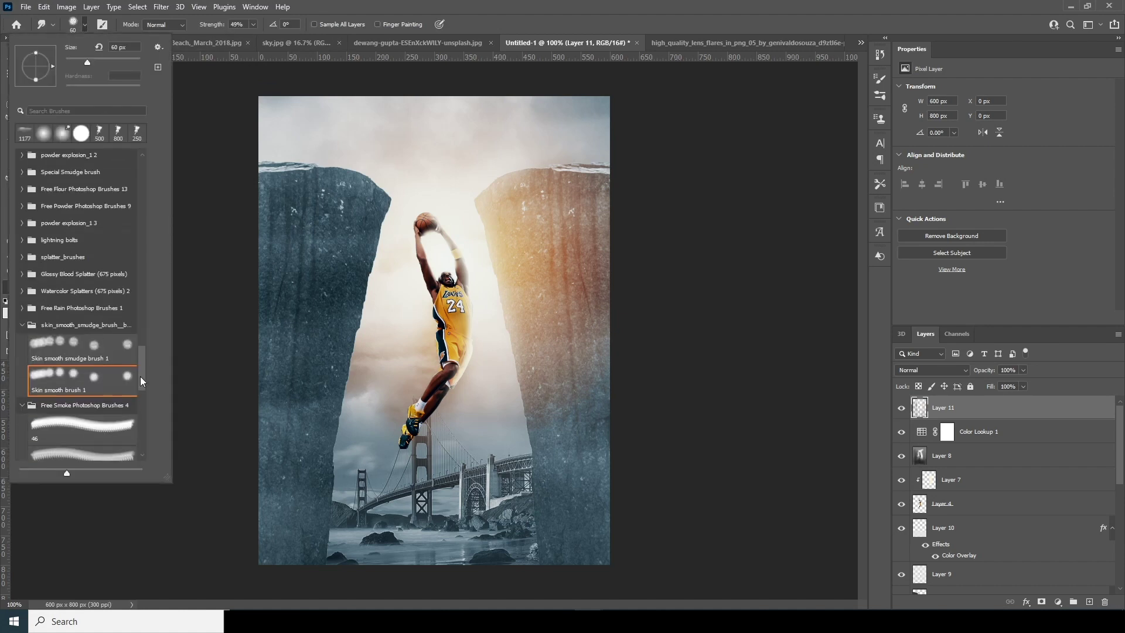
pyautogui.click(63, 354)
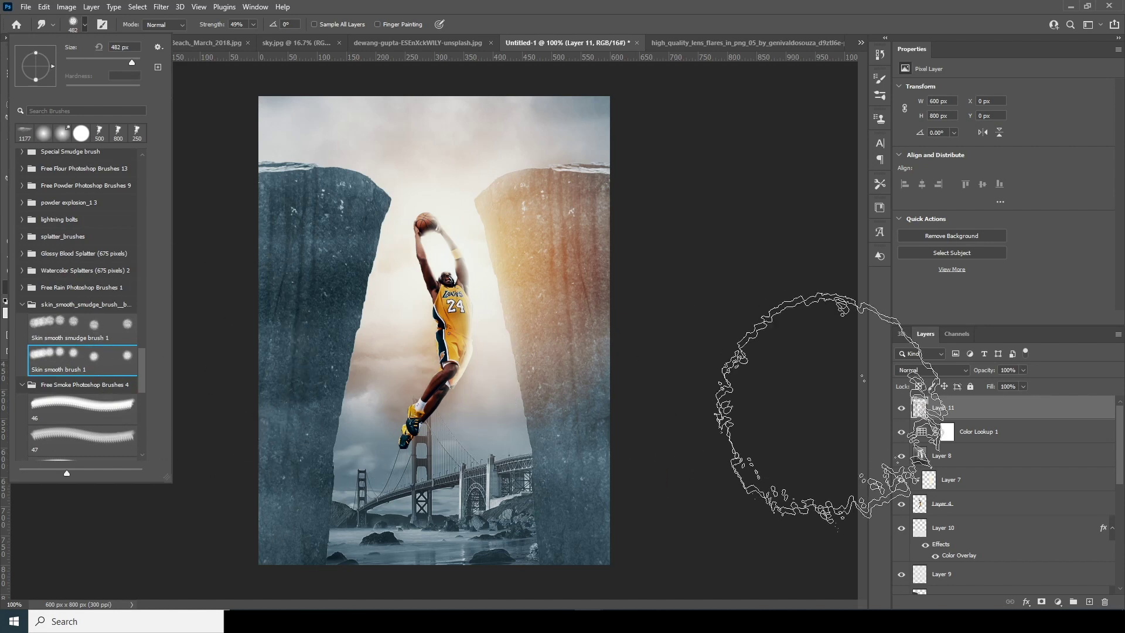
# Reduce the smudge brush to about 80 px and smudge the right cliff's rock downward from its top edge to its base.
pyautogui.click(923, 410)
pyautogui.press('[')
pyautogui.press('[')
pyautogui.press('[')
pyautogui.press('[')
pyautogui.press('[')
pyautogui.press('[')
pyautogui.press('[')
pyautogui.press('[')
pyautogui.press('[')
pyautogui.press('[')
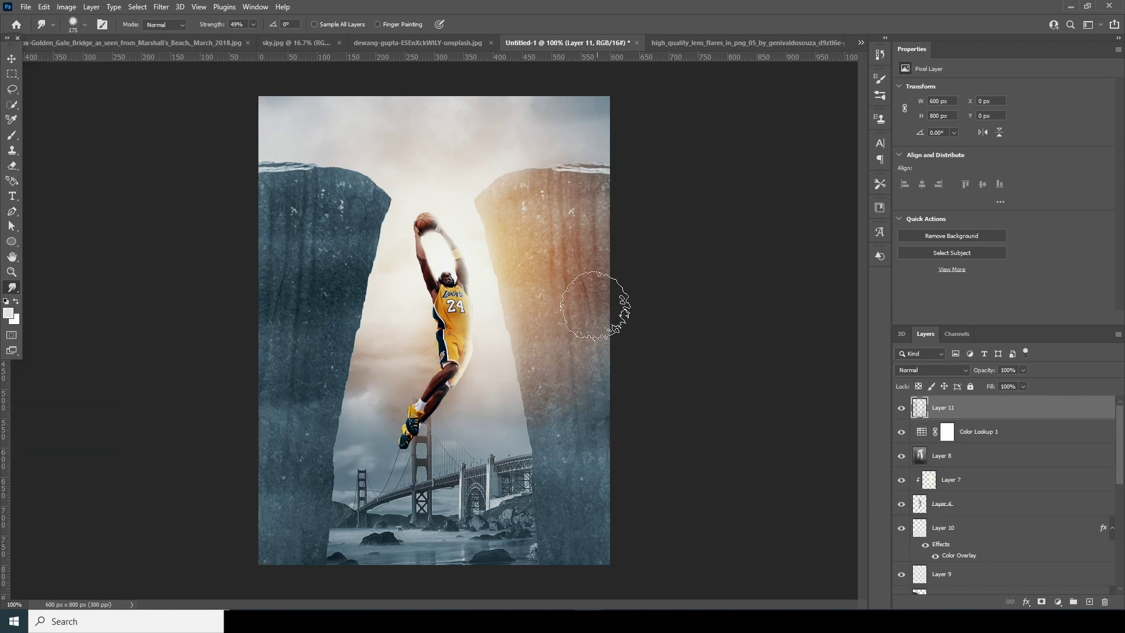
pyautogui.moveTo(502, 211); pyautogui.dragTo(553, 486)
pyautogui.moveTo(527, 281); pyautogui.dragTo(559, 572)
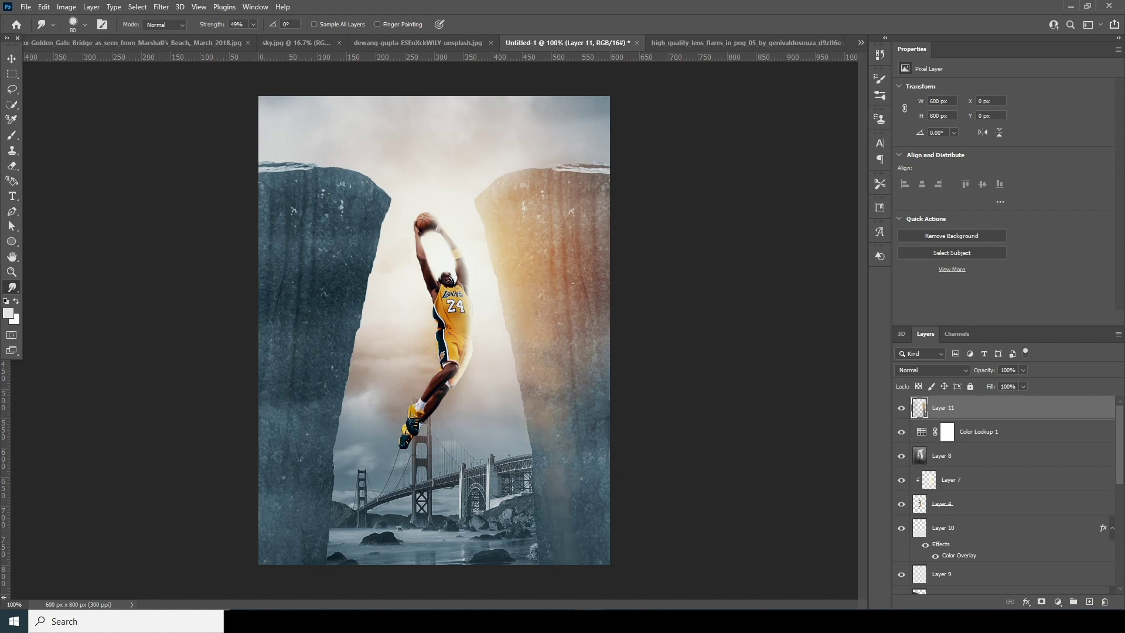
pyautogui.moveTo(505, 267)
pyautogui.mouseDown()
pyautogui.moveTo(575, 205)
pyautogui.moveTo(577, 441)
pyautogui.moveTo(529, 345)
pyautogui.moveTo(531, 557)
pyautogui.mouseUp()
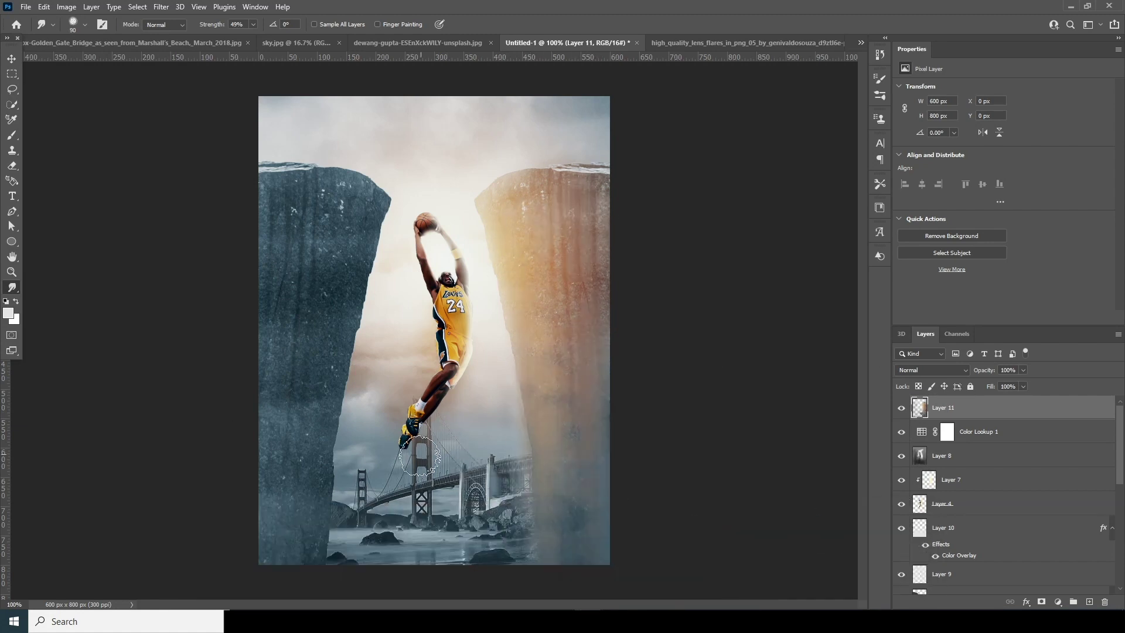
# Smudge the bridge, the water, the left cliff face and the top edges of both cliffs for a painted look.
pyautogui.moveTo(426, 471)
pyautogui.mouseDown()
pyautogui.moveTo(425, 431)
pyautogui.moveTo(376, 486)
pyautogui.moveTo(374, 243)
pyautogui.moveTo(314, 554)
pyautogui.moveTo(297, 196)
pyautogui.moveTo(304, 374)
pyautogui.mouseUp()
pyautogui.moveTo(334, 542)
pyautogui.mouseDown()
pyautogui.moveTo(464, 487)
pyautogui.moveTo(506, 510)
pyautogui.mouseUp()
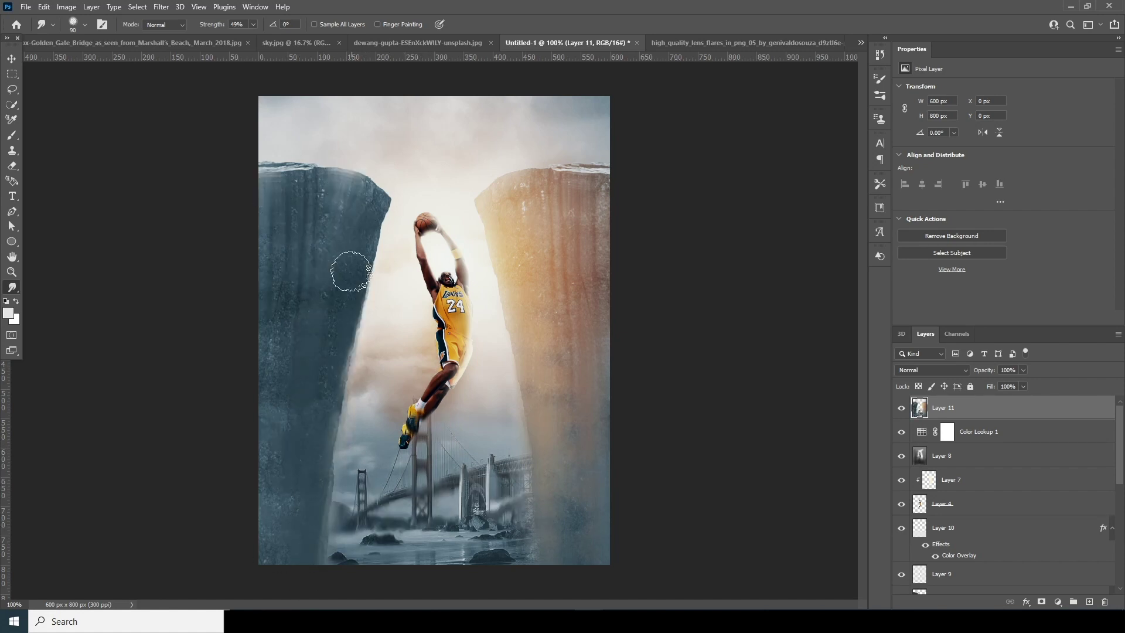
pyautogui.moveTo(352, 270)
pyautogui.mouseDown()
pyautogui.moveTo(387, 285)
pyautogui.moveTo(378, 212)
pyautogui.mouseUp()
pyautogui.moveTo(275, 173); pyautogui.dragTo(311, 182)
pyautogui.moveTo(565, 174); pyautogui.dragTo(607, 183)
# Lower the smudge Strength to 25% and smooth the left cliff's inner edge from its upper corner downward.
pyautogui.click(252, 26)
pyautogui.click(236, 37)
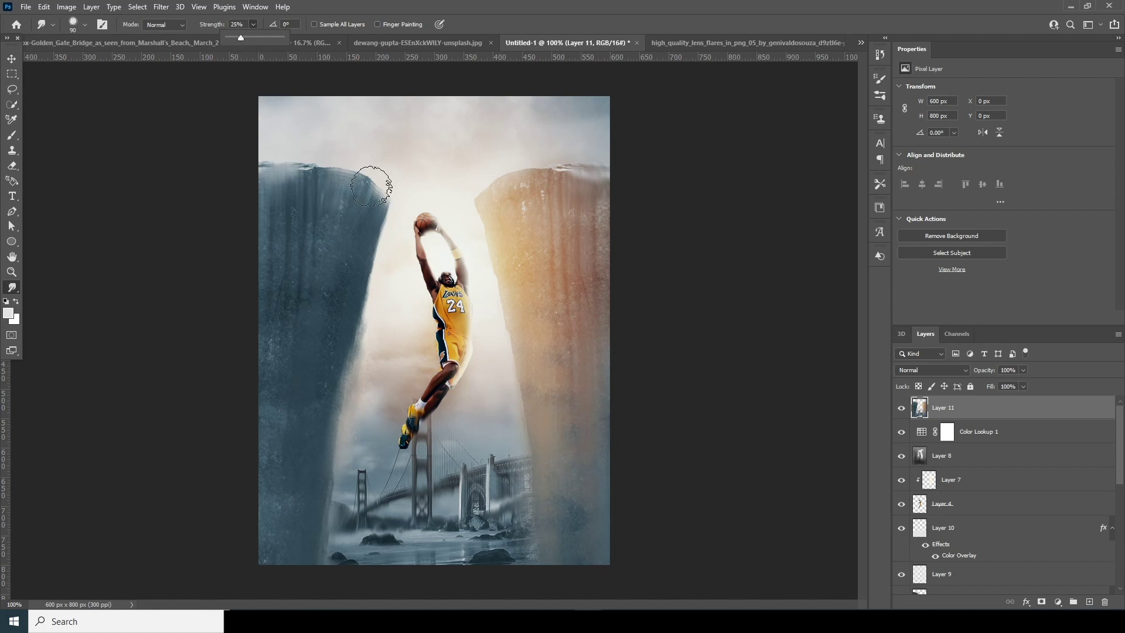
pyautogui.moveTo(375, 193); pyautogui.dragTo(328, 471)
# Smudge the player's skin and jersey at close range with the brush reduced to 25 px.
pyautogui.hotkey('ctrl', '+')
pyautogui.hotkey('ctrl', '+')
pyautogui.press('[')
pyautogui.press('[')
pyautogui.press('[')
pyautogui.press('[')
pyautogui.press('[')
pyautogui.press('[')
pyautogui.press('[')
pyautogui.press('[')
pyautogui.press('[')
pyautogui.moveTo(472, 328); pyautogui.dragTo(484, 378)
pyautogui.scroll(-2, 485, 377)
pyautogui.scroll(4, 421, 375)
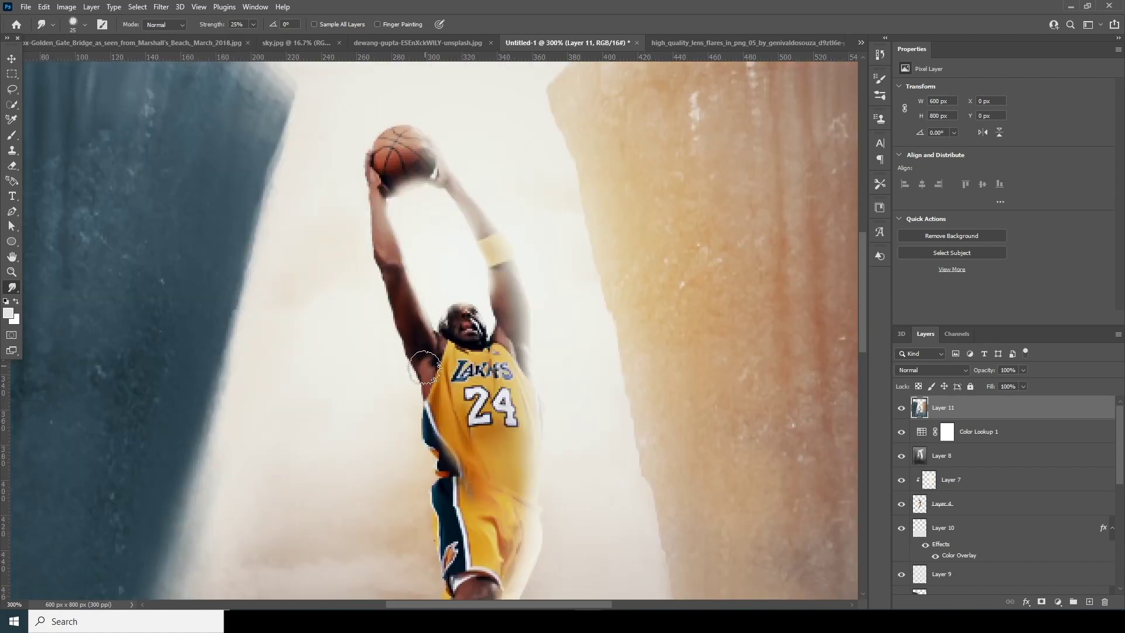
pyautogui.hotkey('ctrl', '-')
pyautogui.hotkey('ctrl', '-')
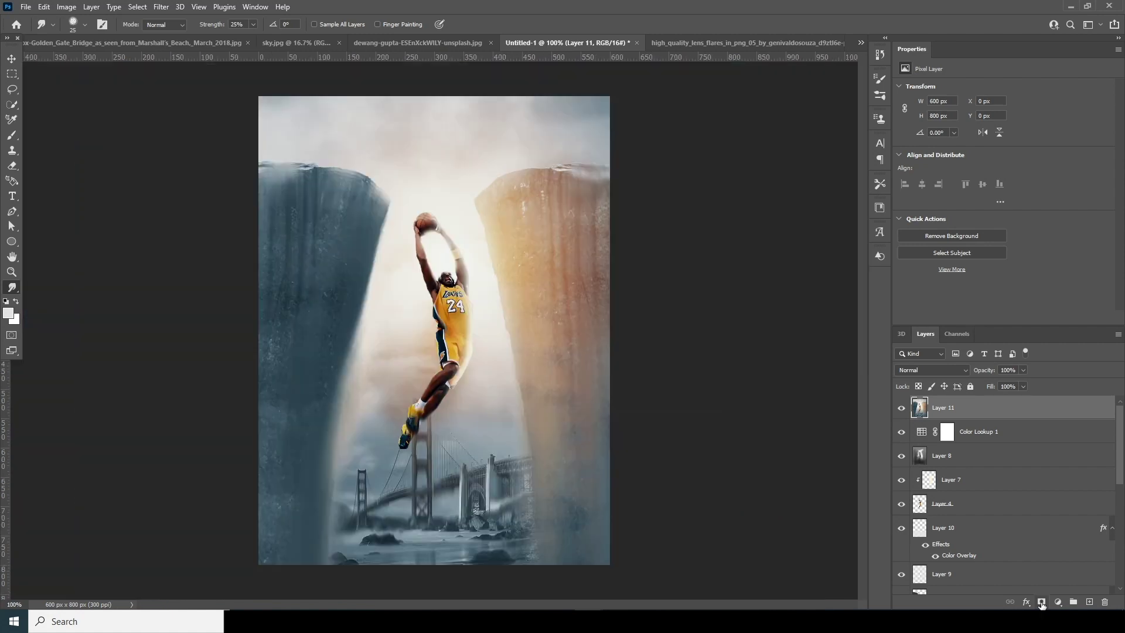
# Add a layer mask to Layer 11 and create a dark grey #282b2d Solid Color fill layer directly beneath it.
pyautogui.click(1042, 603)
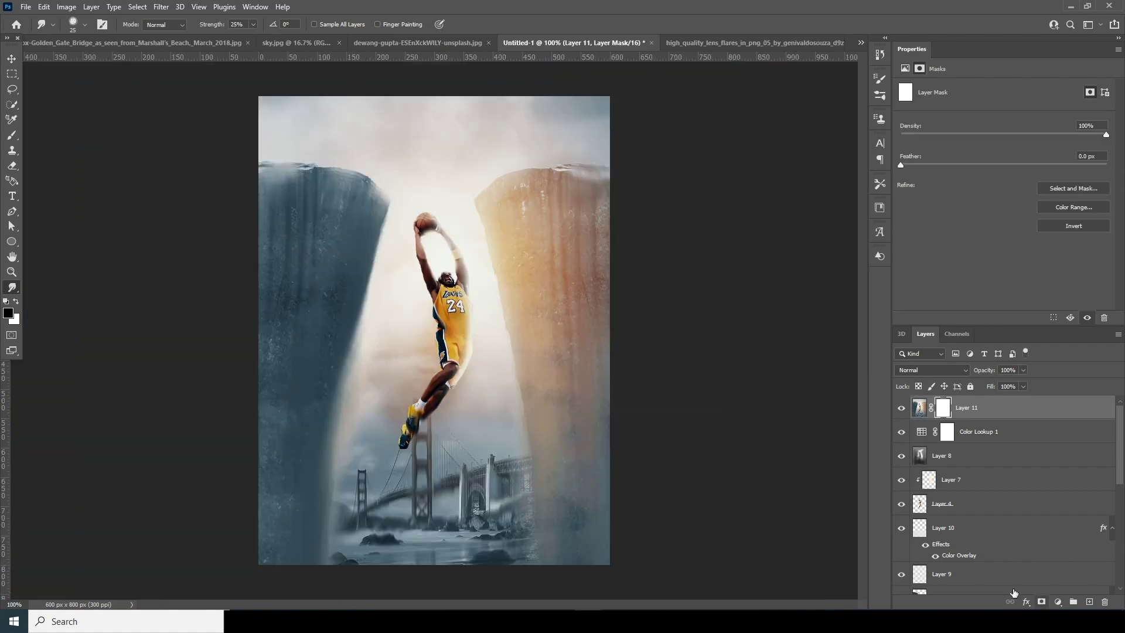
pyautogui.click(920, 432)
pyautogui.click(1027, 602)
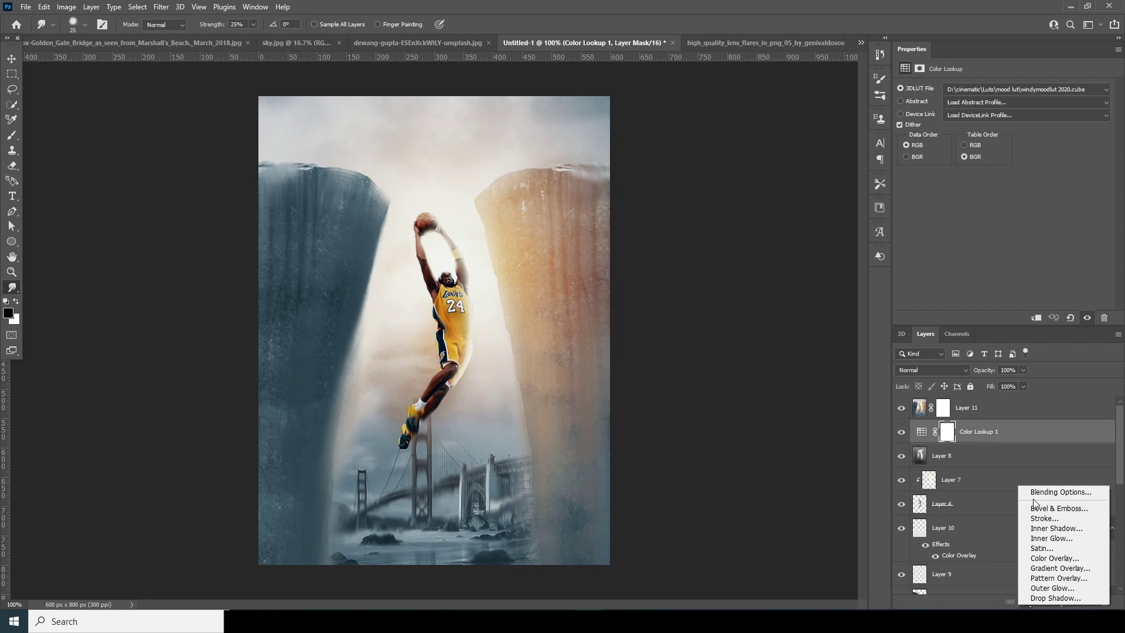
pyautogui.click(901, 558)
pyautogui.click(1057, 601)
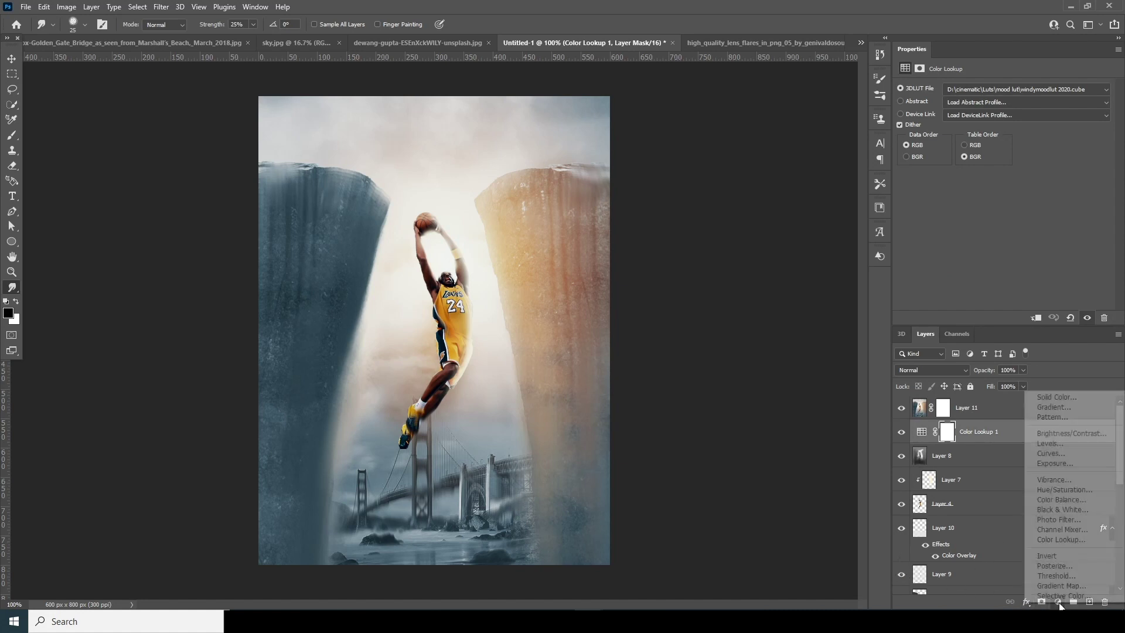
pyautogui.click(1051, 403)
pyautogui.moveTo(723, 242)
pyautogui.mouseDown()
pyautogui.moveTo(685, 280)
pyautogui.moveTo(682, 341)
pyautogui.mouseUp()
pyautogui.click(611, 476)
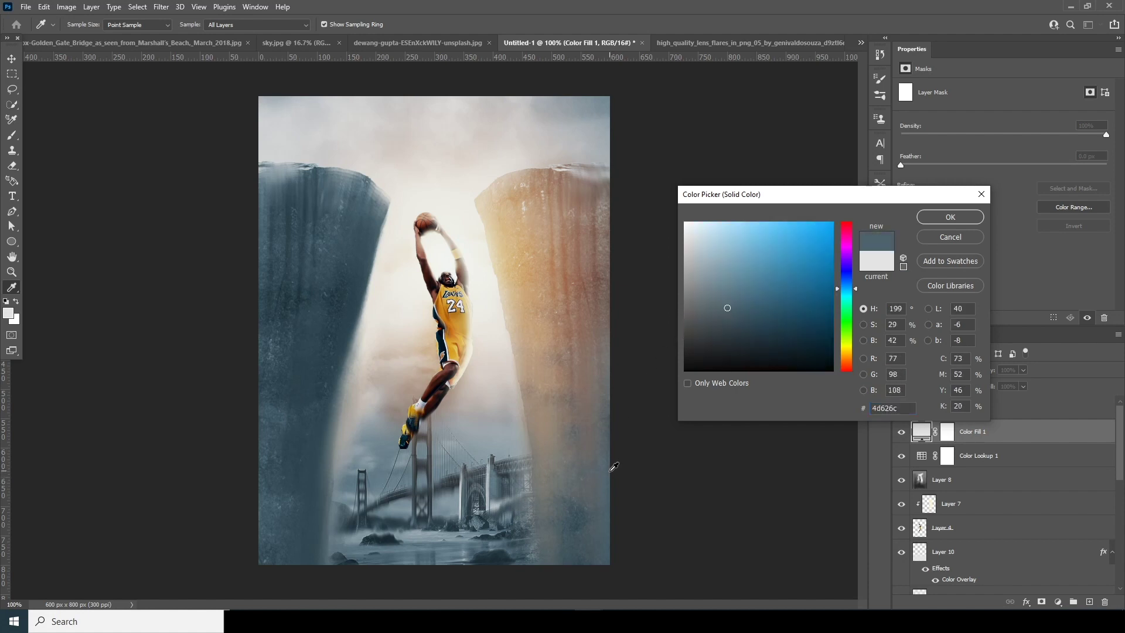
pyautogui.click(699, 349)
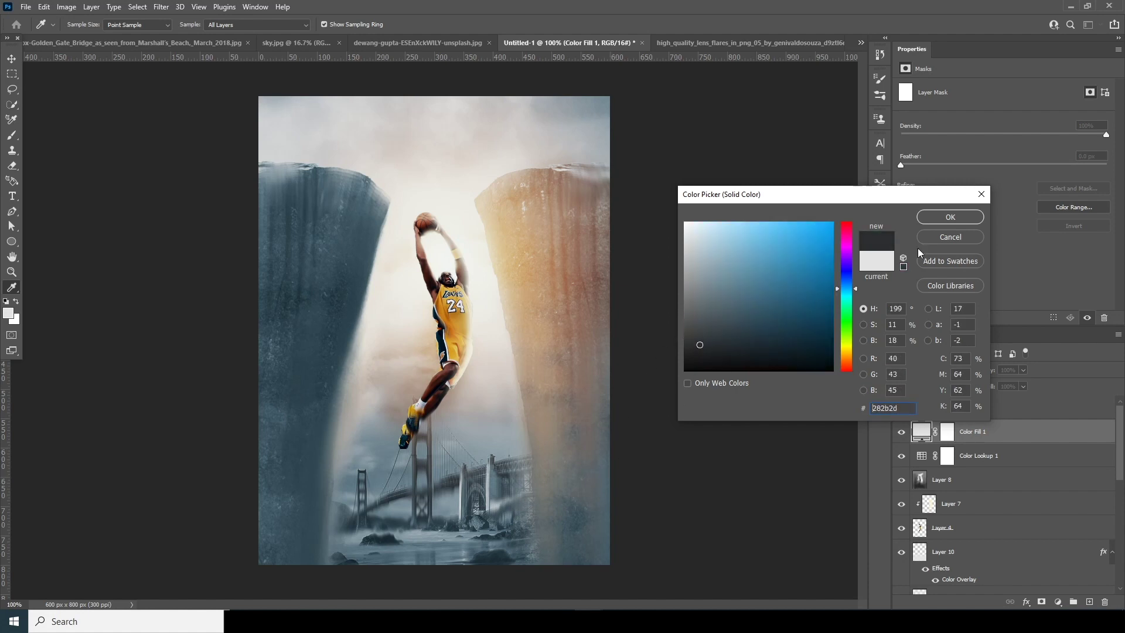
pyautogui.click(936, 217)
# Invert the Layer 11 mask to black and choose brush 46 from the Free Smoke Photoshop Brushes 4 set.
pyautogui.click(943, 410)
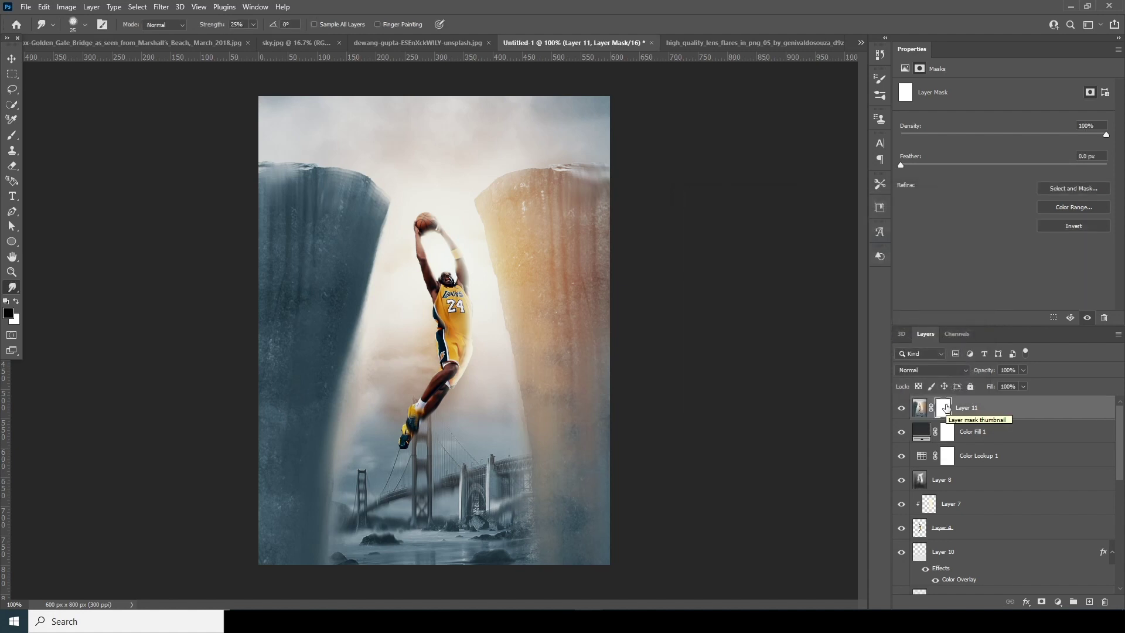
pyautogui.hotkey('ctrl', 'i')
pyautogui.click(12, 135)
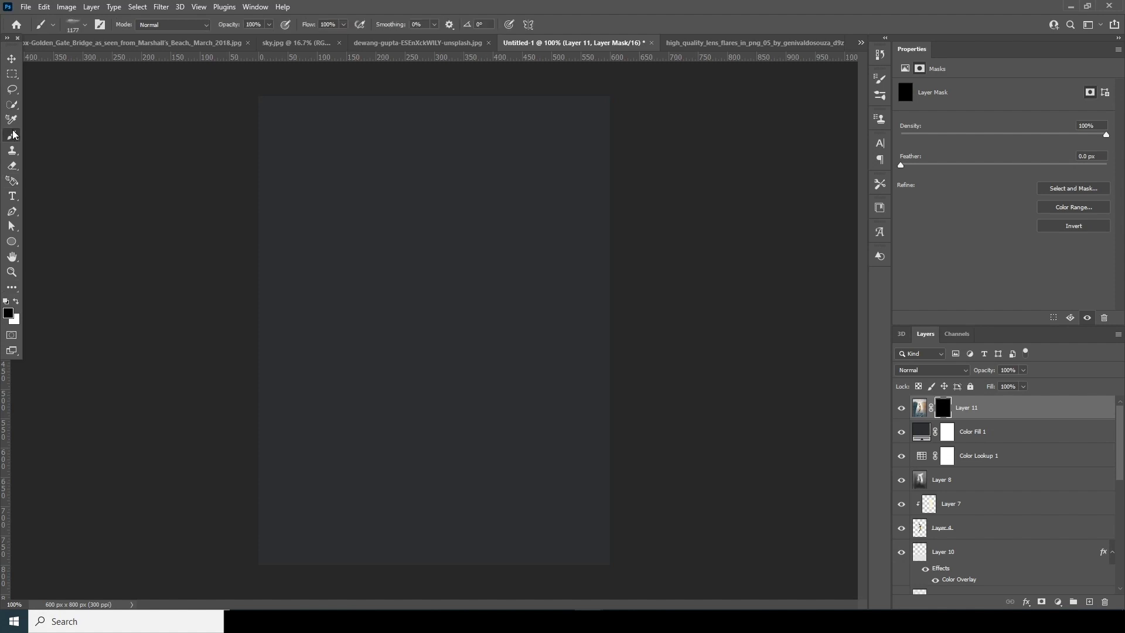
pyautogui.click(78, 28)
pyautogui.moveTo(138, 231)
pyautogui.mouseDown()
pyautogui.moveTo(142, 213)
pyautogui.moveTo(136, 385)
pyautogui.mouseUp()
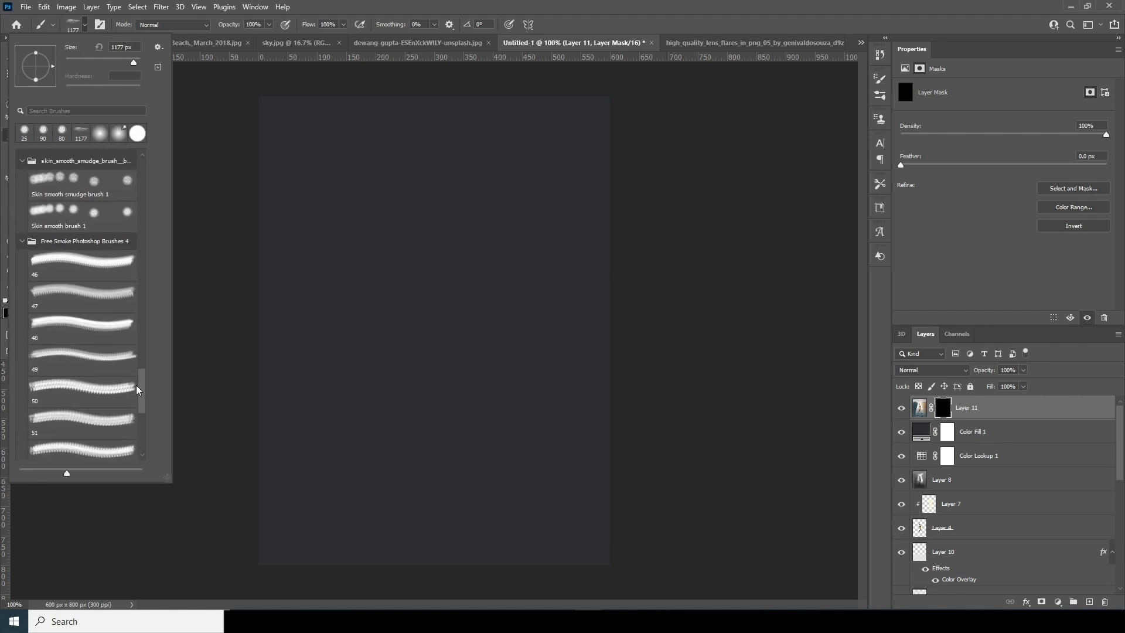
pyautogui.click(108, 266)
pyautogui.click(949, 417)
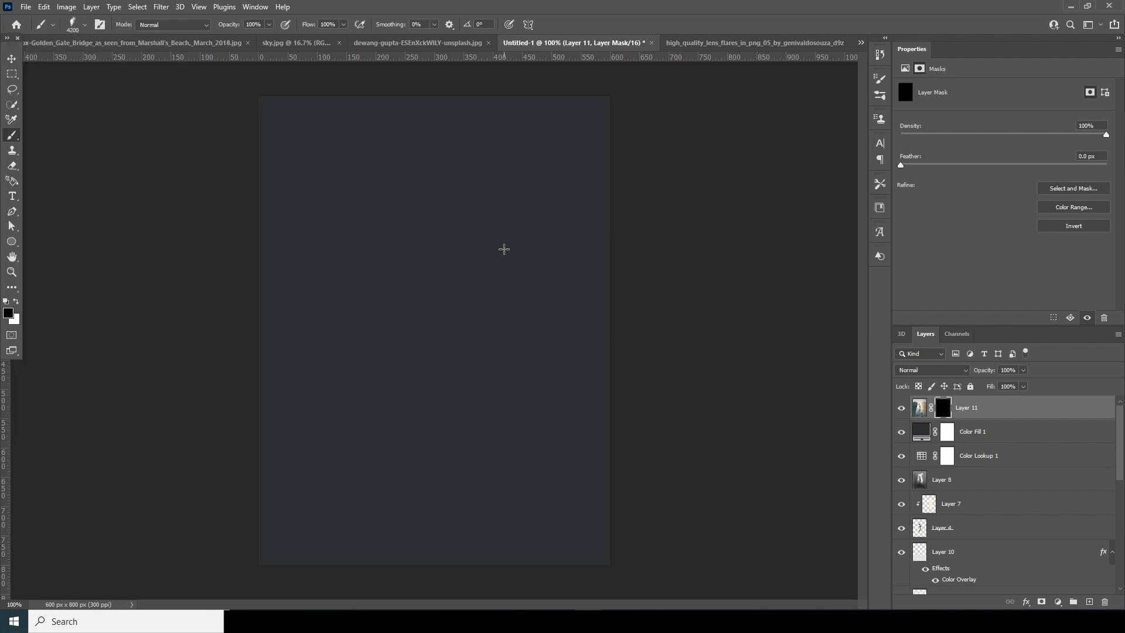
# Reduce the smoke brush to 500 px and paint white on the Layer 11 mask to reveal the player, cliffs and bridge.
pyautogui.press('[')
pyautogui.press('[')
pyautogui.press('[')
pyautogui.press('[')
pyautogui.press('[')
pyautogui.press('[')
pyautogui.press('[')
pyautogui.press('[')
pyautogui.press('[')
pyautogui.press('[')
pyautogui.press('[')
pyautogui.press('[')
pyautogui.press('[')
pyautogui.press('[')
pyautogui.press('[')
pyautogui.press('[')
pyautogui.press('[')
pyautogui.press('[')
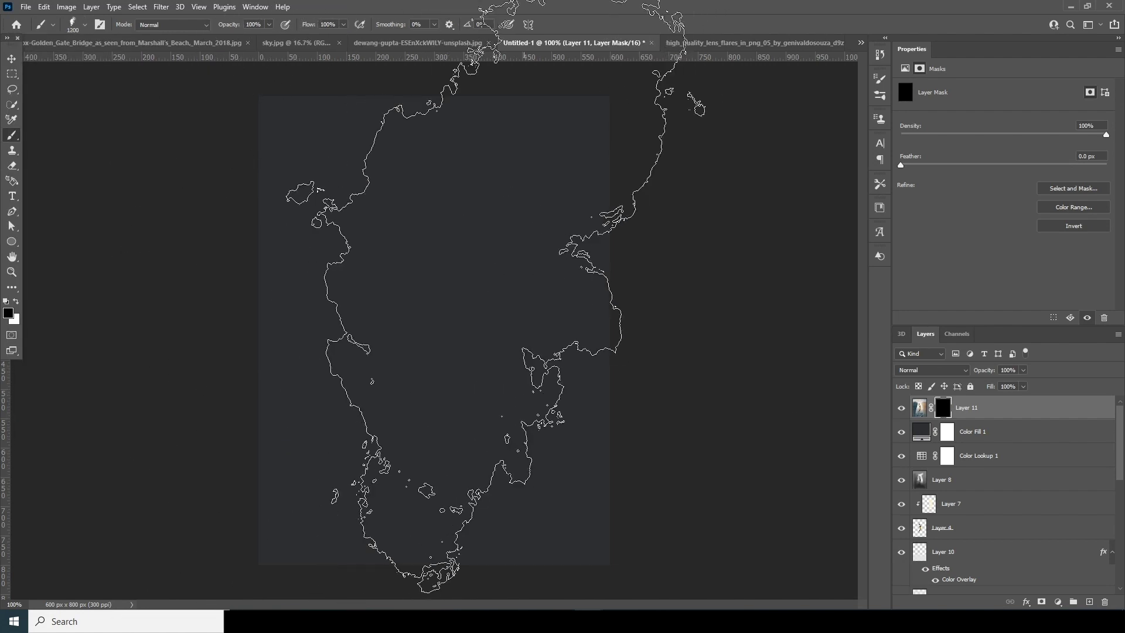
pyautogui.press('[')
pyautogui.press('[')
pyautogui.press('[')
pyautogui.press('[')
pyautogui.click(16, 302)
pyautogui.click(542, 226)
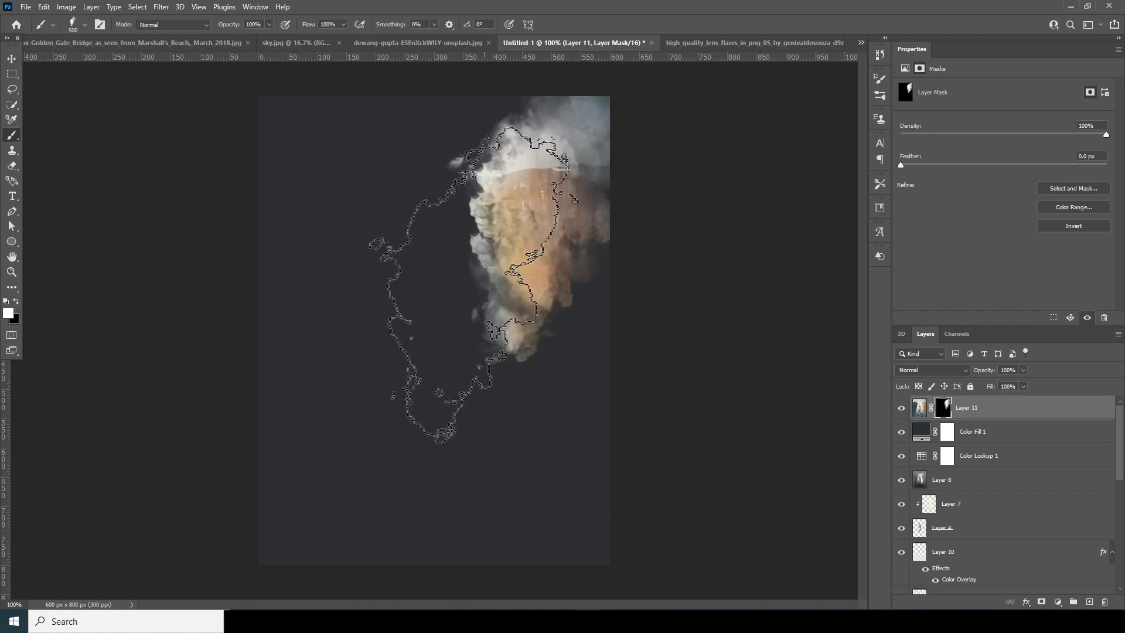
pyautogui.click(468, 281)
pyautogui.click(419, 287)
pyautogui.click(375, 325)
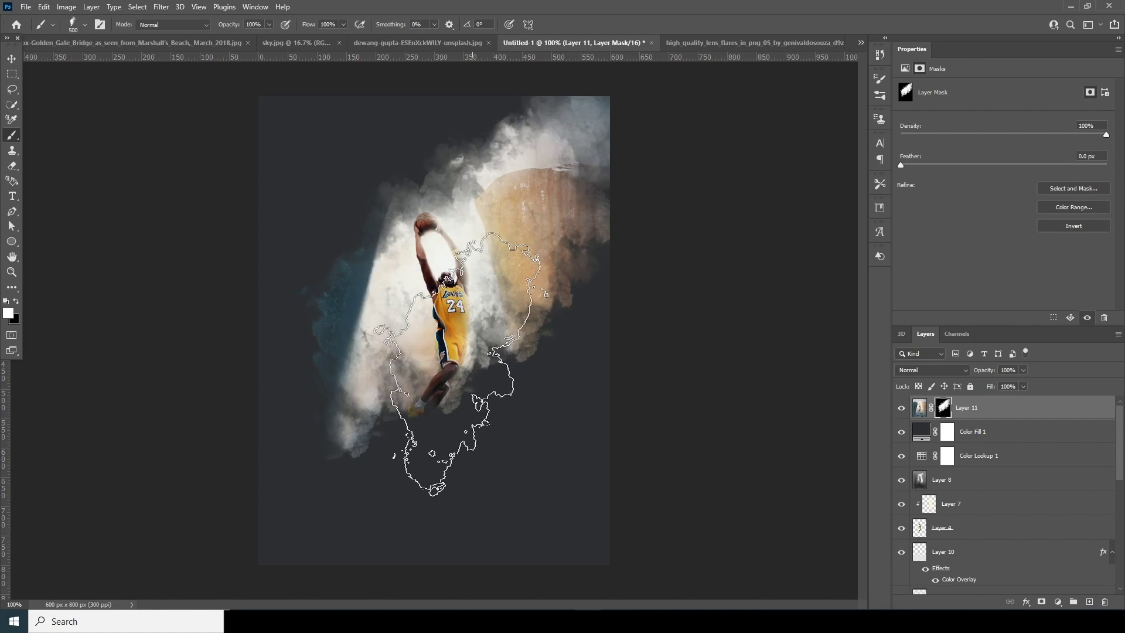
pyautogui.click(463, 375)
pyautogui.click(534, 363)
pyautogui.click(270, 25)
pyautogui.moveTo(324, 338)
pyautogui.mouseDown()
pyautogui.moveTo(301, 316)
pyautogui.moveTo(337, 236)
pyautogui.moveTo(463, 222)
pyautogui.moveTo(252, 287)
pyautogui.moveTo(240, 334)
pyautogui.moveTo(386, 445)
pyautogui.moveTo(508, 487)
pyautogui.moveTo(515, 449)
pyautogui.moveTo(339, 537)
pyautogui.moveTo(317, 530)
pyautogui.moveTo(317, 498)
pyautogui.moveTo(586, 358)
pyautogui.moveTo(640, 375)
pyautogui.moveTo(541, 322)
pyautogui.mouseUp()
# Paint black on the Layer 11 mask with a smaller smoke brush to fade the poster's outer edges into dark smoke.
pyautogui.click(269, 24)
pyautogui.click(16, 301)
pyautogui.press('[')
pyautogui.press('[')
pyautogui.moveTo(638, 159); pyautogui.dragTo(625, 187)
pyautogui.moveTo(251, 249)
pyautogui.mouseDown()
pyautogui.moveTo(301, 533)
pyautogui.moveTo(361, 300)
pyautogui.moveTo(293, 445)
pyautogui.mouseUp()
pyautogui.press('x')
pyautogui.press('4')
pyautogui.press('1')
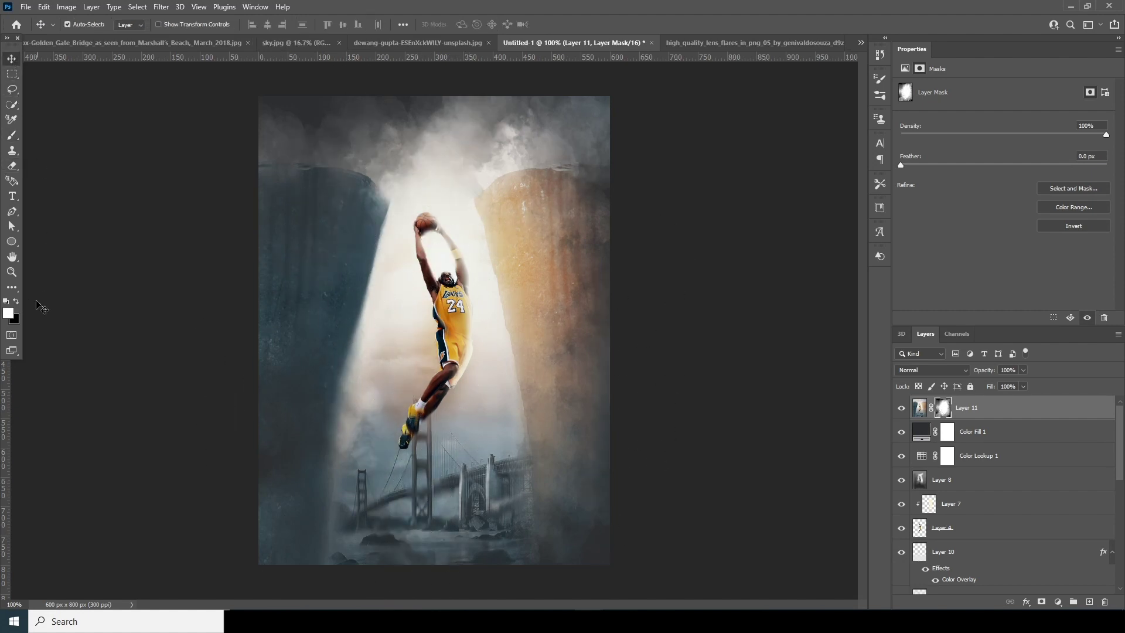
# Add the title text LAKRES across the player and set its font to Bebas.
pyautogui.click(11, 196)
pyautogui.click(401, 363)
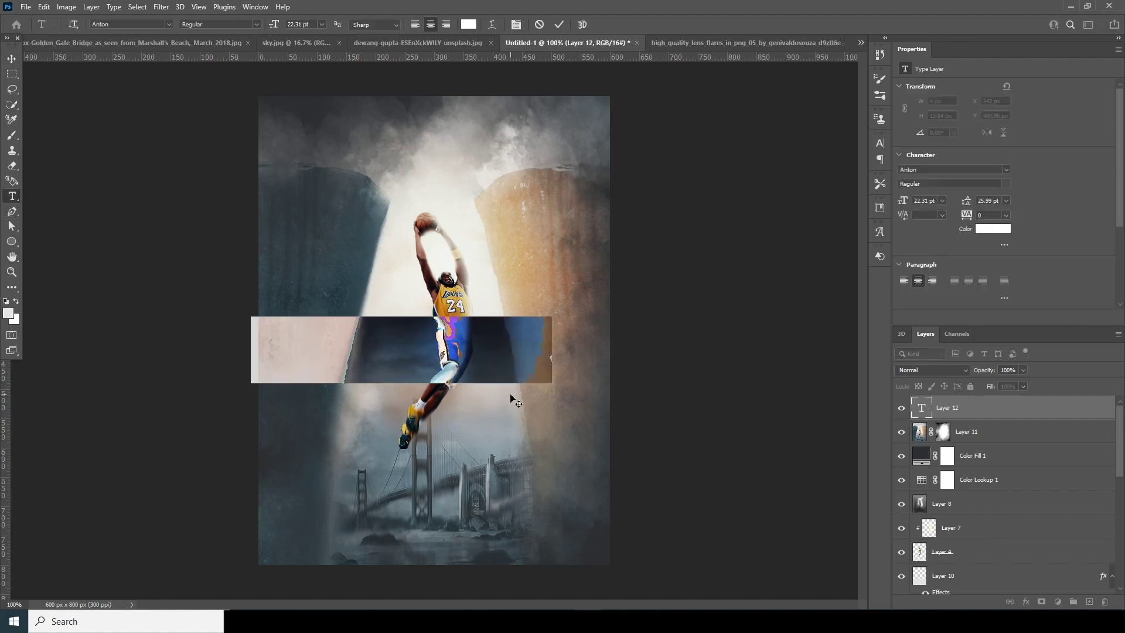
pyautogui.write('LAKRES')
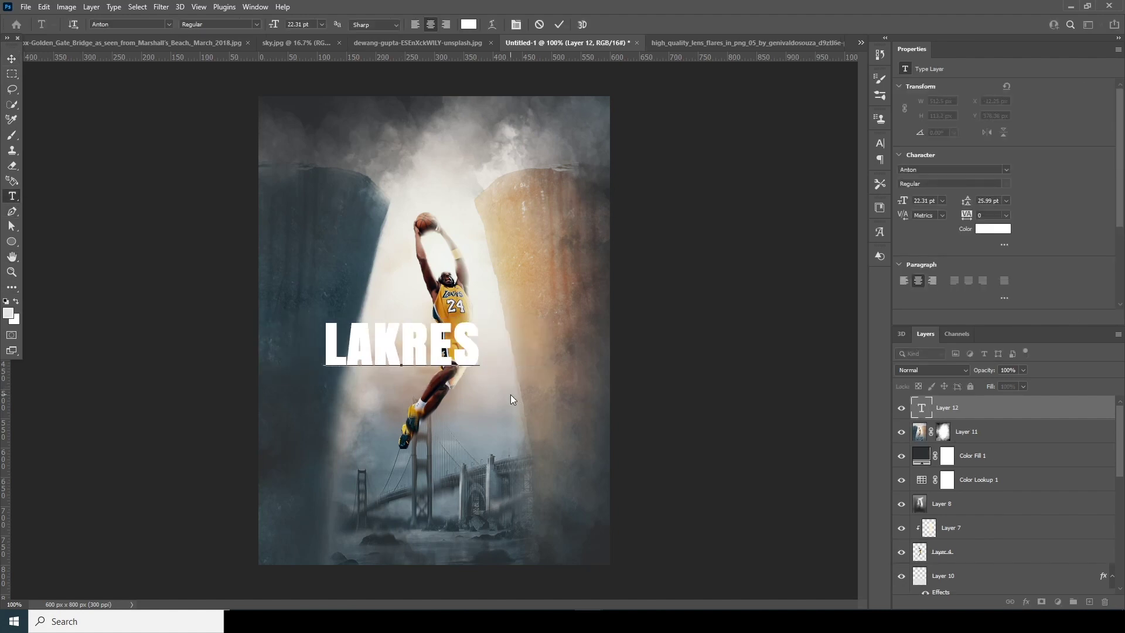
pyautogui.doubleClick(920, 405)
pyautogui.click(974, 170)
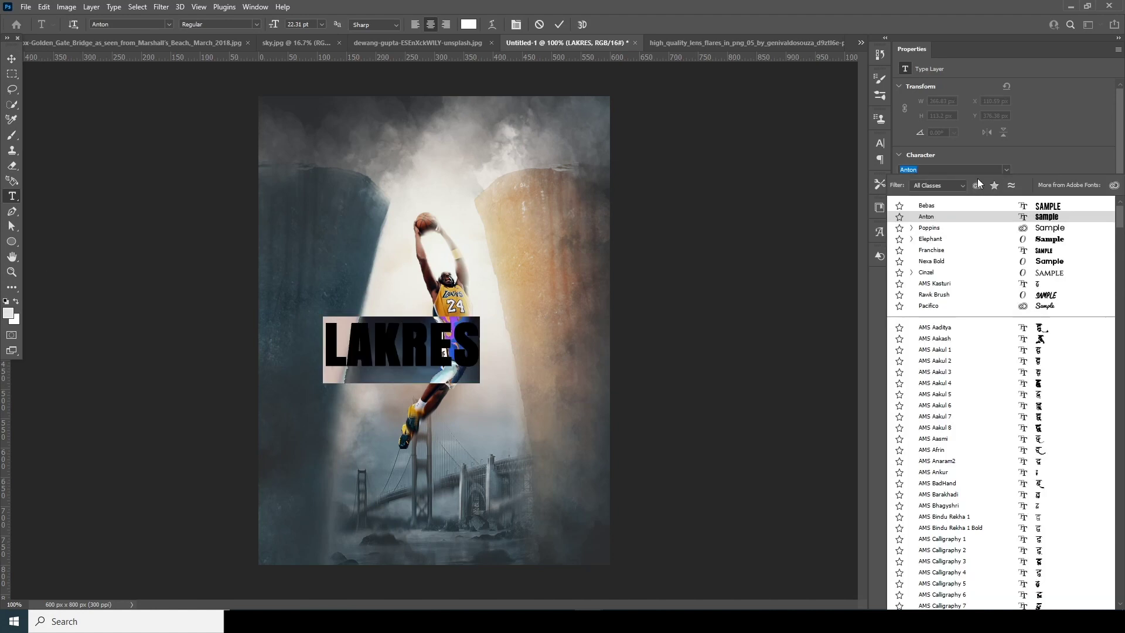
pyautogui.write('be')
pyautogui.click(883, 319)
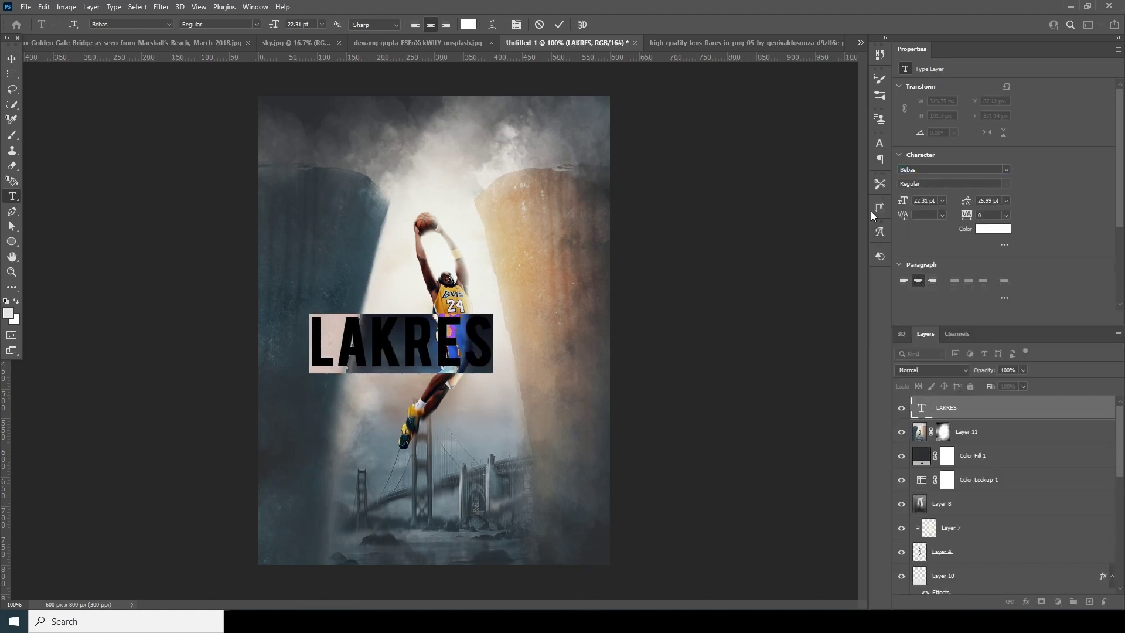
# Set the LAKRES title to 9 pt with tracking 1000 and move it down across the player's legs.
pyautogui.moveTo(915, 201); pyautogui.dragTo(981, 215)
pyautogui.write('9')
pyautogui.click(12, 59)
pyautogui.moveTo(416, 354); pyautogui.dragTo(449, 399)
# Add a lorem ipsum paragraph box about 483 px wide near the poster's lower edge, with 2 pt text and Auto leading.
pyautogui.click(12, 196)
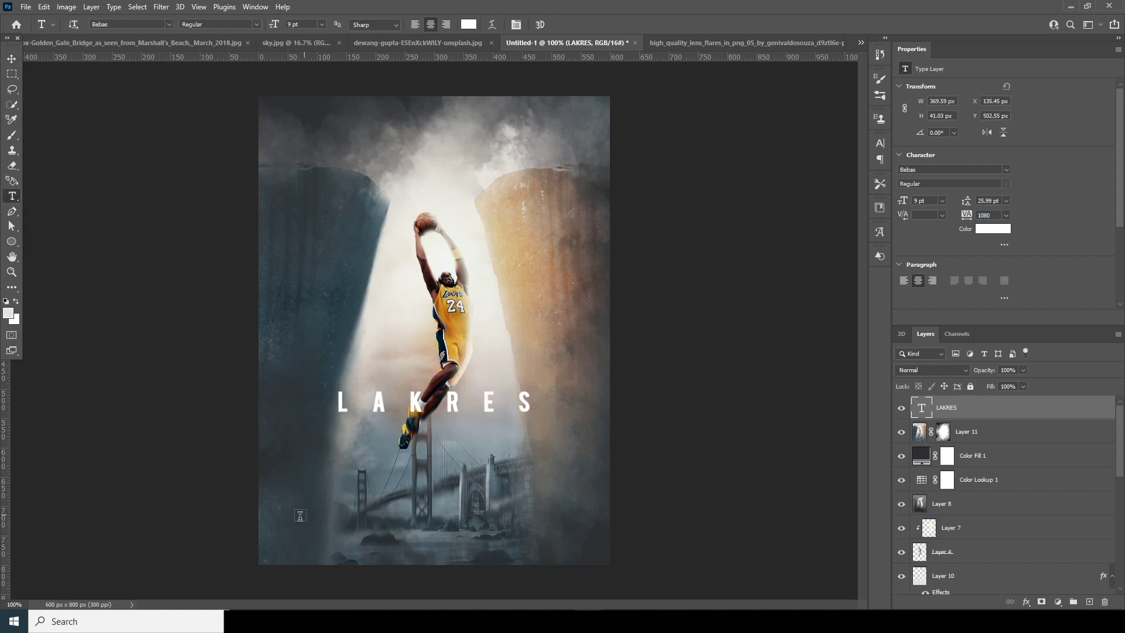
pyautogui.moveTo(296, 520); pyautogui.dragTo(579, 547)
pyautogui.click(920, 201)
pyautogui.write('3')
pyautogui.press('Return')
pyautogui.click(1005, 200)
pyautogui.click(996, 211)
pyautogui.moveTo(966, 215); pyautogui.dragTo(896, 203)
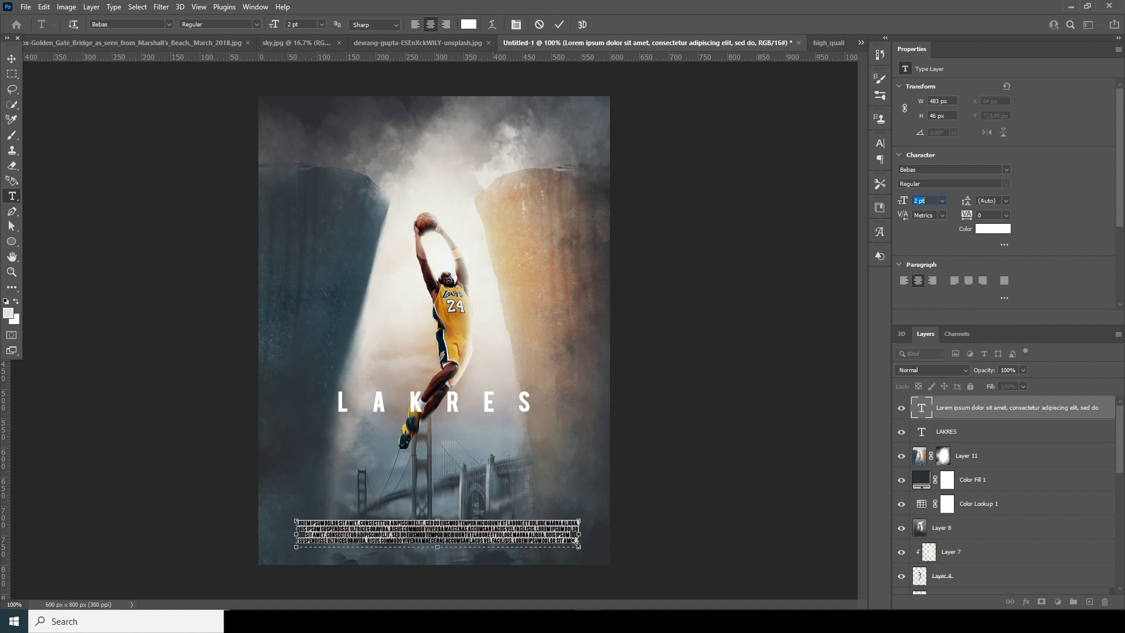
# Extend the lorem ipsum text box slightly downward and delete the surplus words from its end.
pyautogui.moveTo(437, 546); pyautogui.dragTo(437, 556)
pyautogui.moveTo(574, 546); pyautogui.dragTo(377, 540)
pyautogui.press('BackSpace')
pyautogui.moveTo(306, 541); pyautogui.dragTo(432, 537)
pyautogui.press('BackSpace')
pyautogui.hotkey('ctrl', 'Return')
pyautogui.press('v')
# Duplicate the LAKRES title just above the paragraph, retype it as FINAL MATCH 17th MAY and tighten its tracking.
pyautogui.moveTo(456, 404); pyautogui.dragTo(456, 513)
pyautogui.doubleClick(922, 432)
pyautogui.write('FINAL MATCH 17th MAY')
pyautogui.doubleClick(922, 432)
pyautogui.click(1005, 215)
pyautogui.click(996, 285)
# Make the "th" in the FINAL MATCH 17th MAY line superscript.
pyautogui.moveTo(497, 511); pyautogui.dragTo(471, 511)
pyautogui.click(255, 7)
pyautogui.click(264, 151)
pyautogui.click(811, 224)
pyautogui.hotkey('ctrl', 'Return')
# Set the FINAL MATCH 17th MAY line to 5 pt with tracking 100.
pyautogui.doubleClick(921, 432)
pyautogui.write('5')
pyautogui.press('Return')
pyautogui.hotkey('alt', 'Right')
pyautogui.hotkey('alt', 'Right')
pyautogui.hotkey('alt', 'Right')
pyautogui.hotkey('alt', 'Right')
pyautogui.hotkey('alt', 'Right')
pyautogui.hotkey('ctrl', 'Return')
pyautogui.press('v')
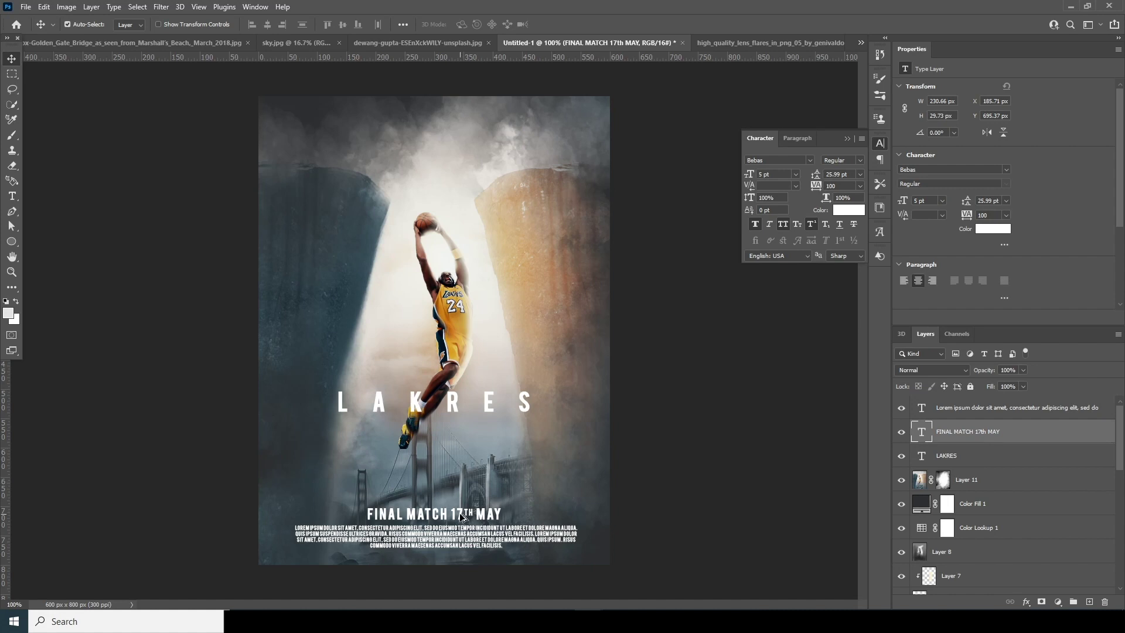
# Duplicate the match line near the poster's upper edge, retype it as NEW PHOTOSHOP TUTORIAL above WINDY STUDIO, and set Auto leading.
pyautogui.moveTo(462, 517); pyautogui.dragTo(462, 135)
pyautogui.doubleClick(922, 431)
pyautogui.write('NEW PHOTOSHOP TUTORIAL')
pyautogui.press('Return')
pyautogui.write('WINDY STUDIO')
pyautogui.doubleClick(922, 431)
pyautogui.click(1005, 200)
pyautogui.click(988, 211)
# Set the NEW PHOTOSHOP TUTORIAL line to 2 pt.
pyautogui.moveTo(517, 133); pyautogui.dragTo(313, 134)
pyautogui.click(748, 174)
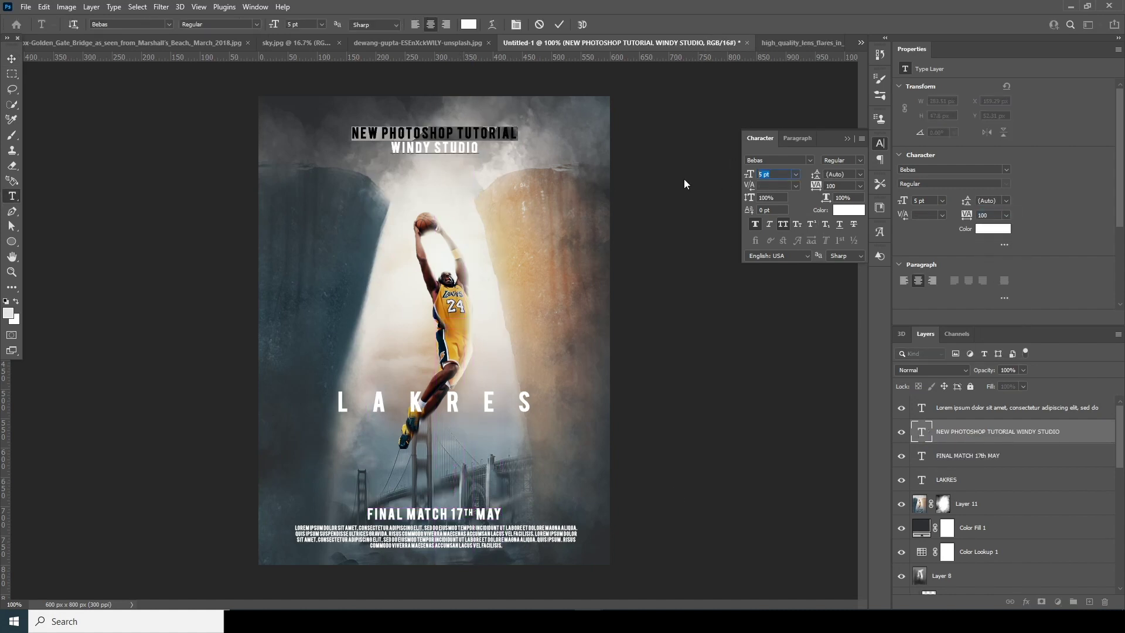
pyautogui.write('2')
pyautogui.press('Return')
# Set the WINDY STUDIO line to 3 pt with wider tracking, and nudge the two-line heading slightly upward.
pyautogui.moveTo(479, 148); pyautogui.dragTo(375, 147)
pyautogui.click(749, 174)
pyautogui.write('2')
pyautogui.press('Up')
pyautogui.click(816, 185)
pyautogui.hotkey('shift', 'Up')
pyautogui.hotkey('shift', 'Up')
pyautogui.hotkey('shift', 'Up')
pyautogui.hotkey('shift', 'Up')
pyautogui.hotkey('shift', 'Up')
pyautogui.click(11, 59)
pyautogui.moveTo(463, 136); pyautogui.dragTo(467, 128)
# Apply the Camera Raw Filter to a merged layer above everything with Exposure +0.15, Texture +19, Clarity +23 and Vibrance +34.
pyautogui.click(945, 411)
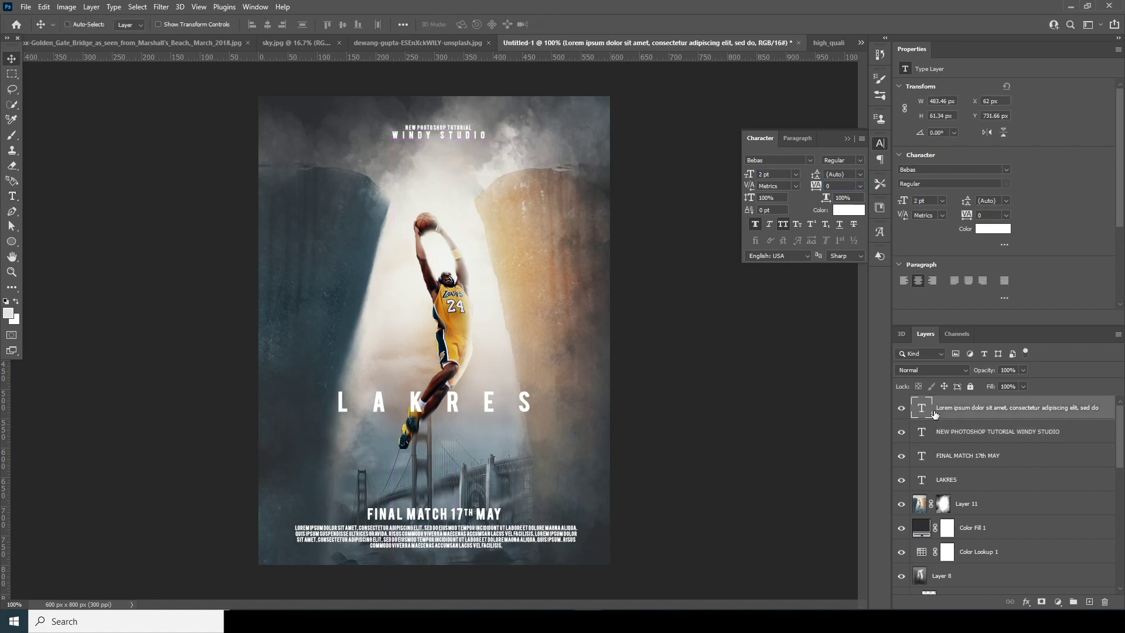
pyautogui.hotkey('ctrl', 'shift', 'alt', 'n')
pyautogui.click(161, 6)
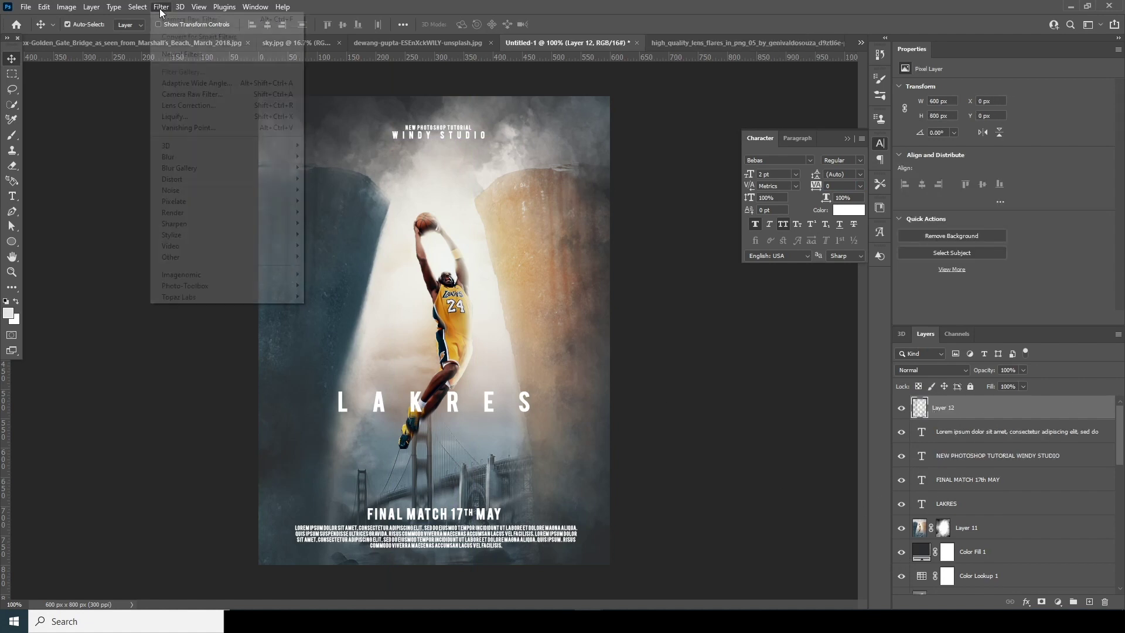
pyautogui.click(192, 95)
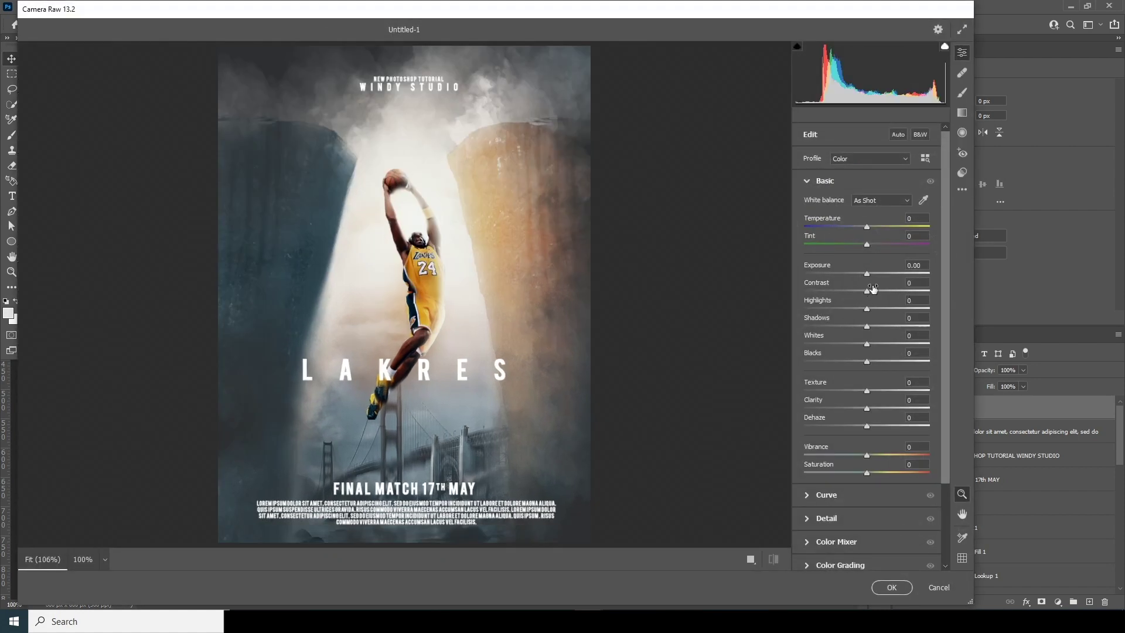
pyautogui.click(891, 408)
pyautogui.click(881, 407)
pyautogui.click(878, 390)
pyautogui.click(885, 456)
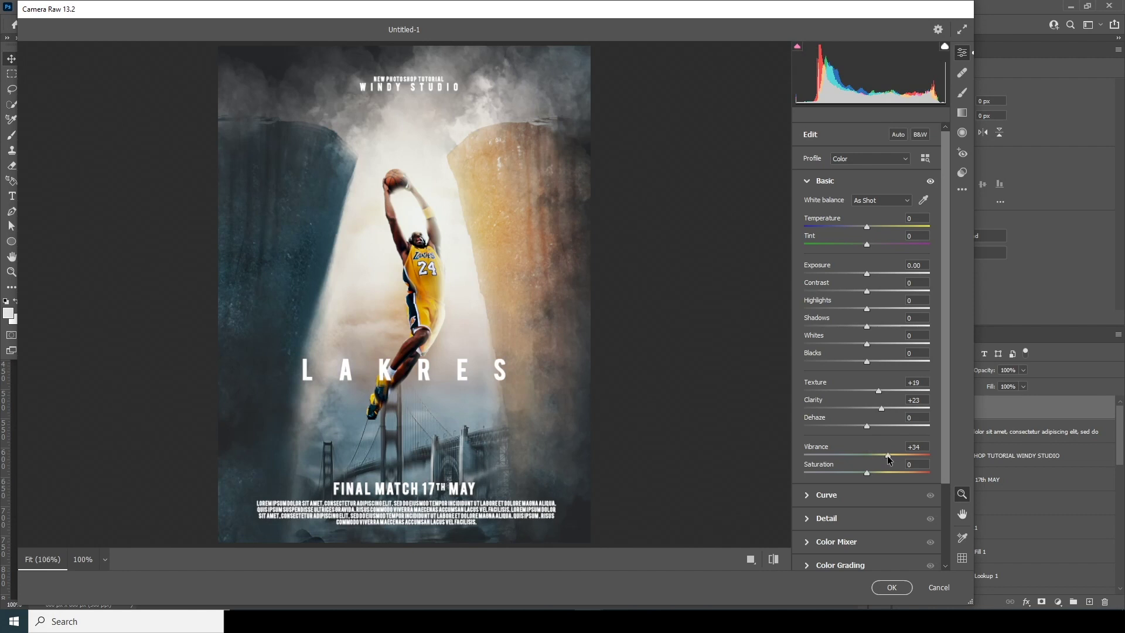
pyautogui.moveTo(868, 277); pyautogui.dragTo(868, 276)
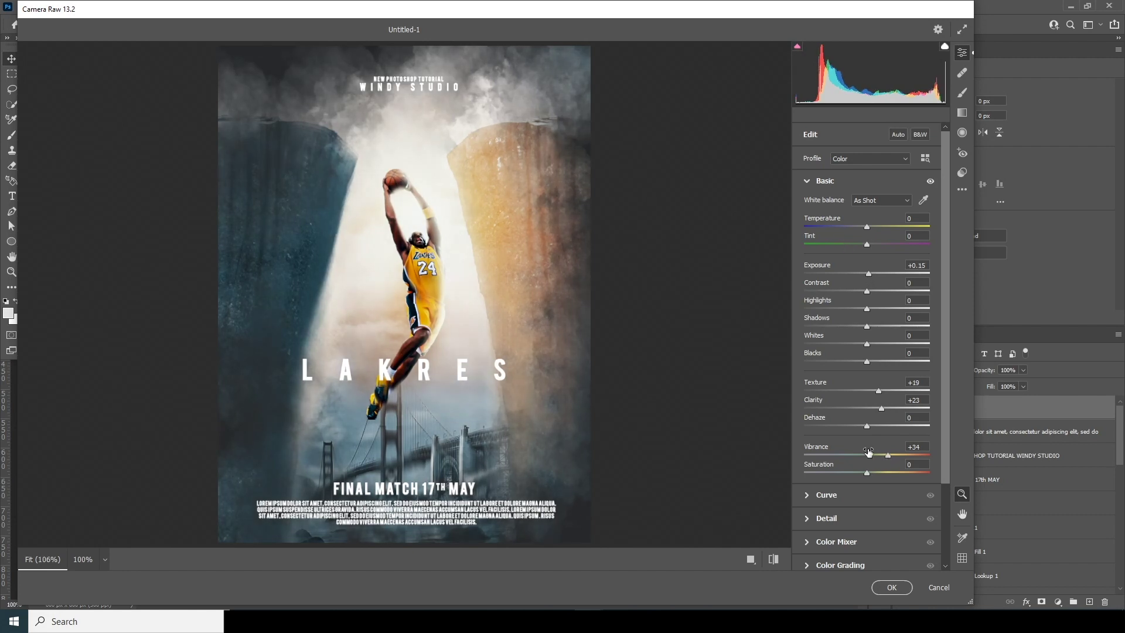
pyautogui.click(887, 587)
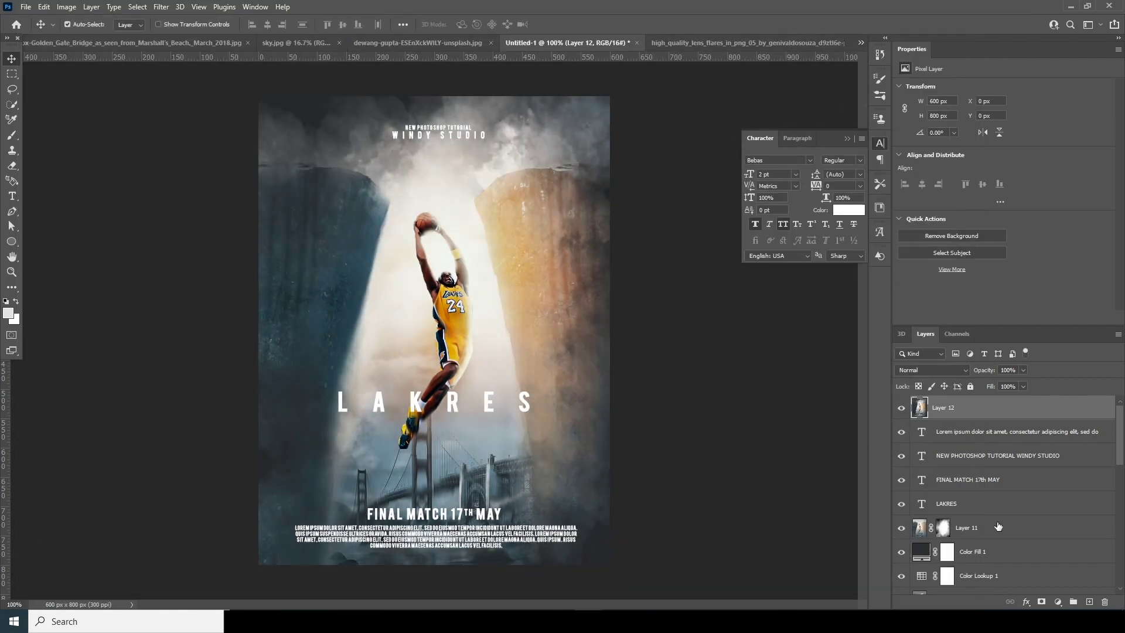
# Add a Color Balance adjustment above Layer 12, setting the midtones' Cyan-Red to +55 and shifting Magenta-Green toward magenta.
pyautogui.click(1057, 602)
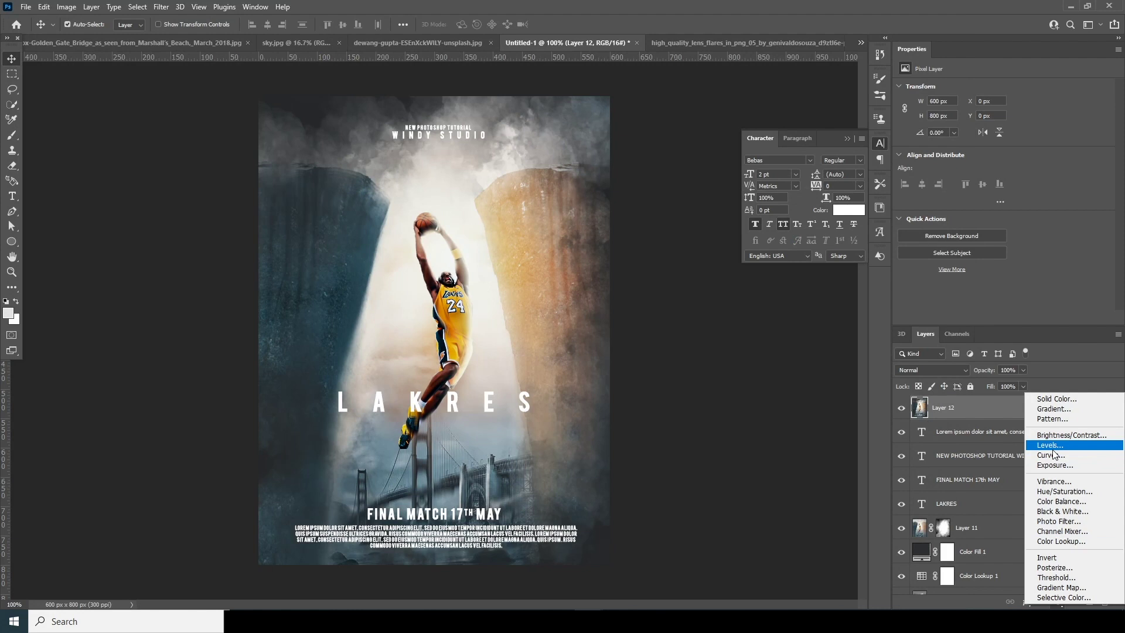
pyautogui.click(1052, 502)
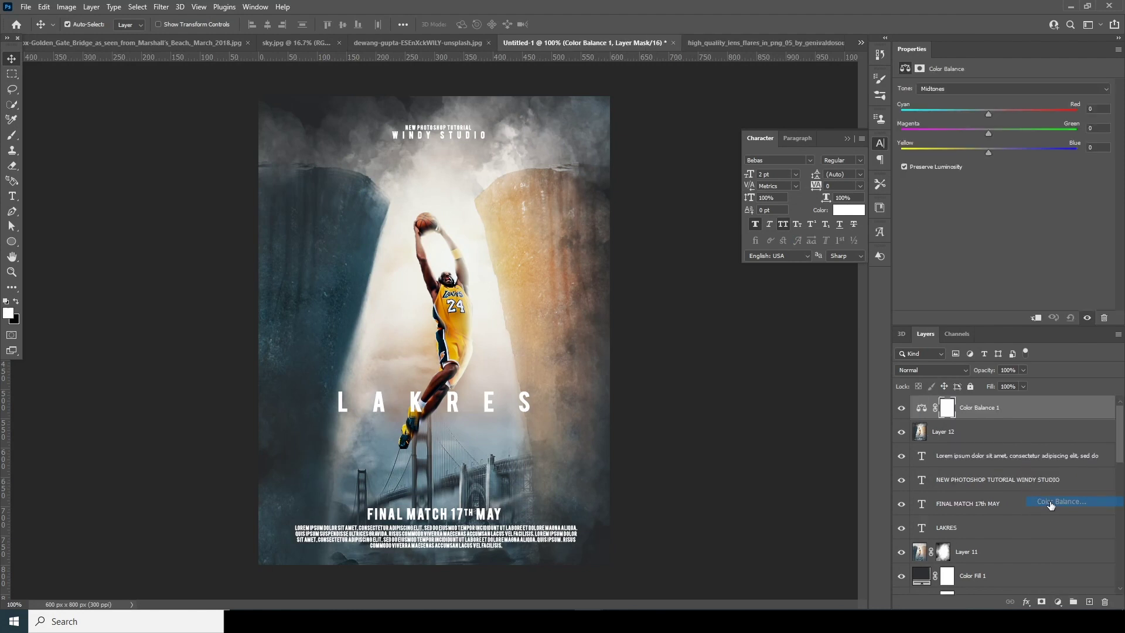
pyautogui.click(1035, 111)
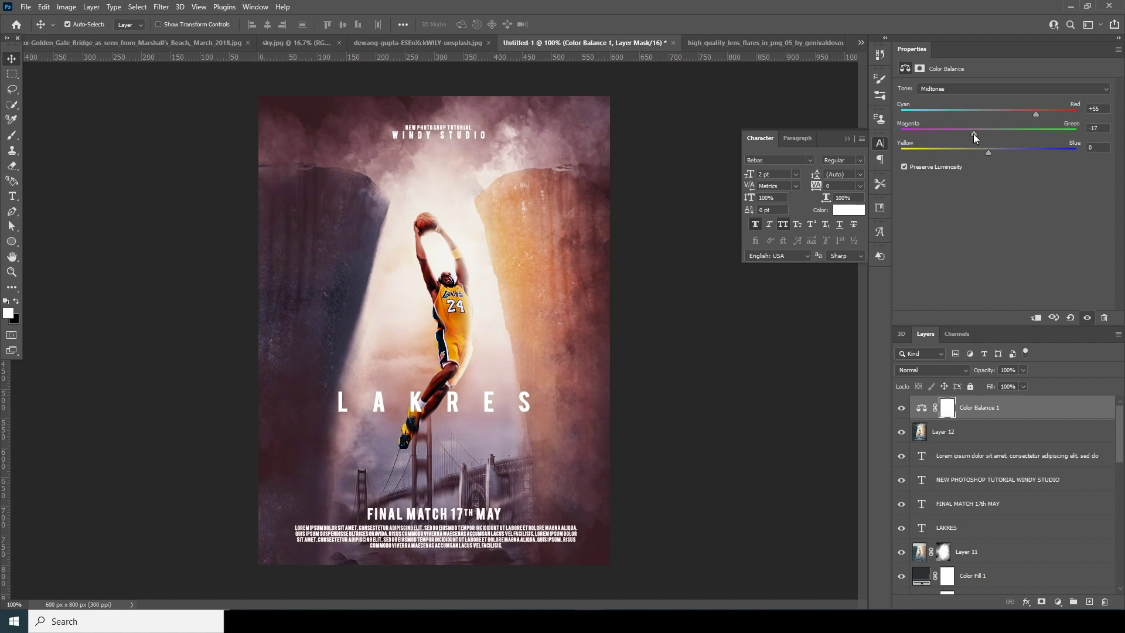
pyautogui.moveTo(966, 134)
pyautogui.mouseDown()
pyautogui.moveTo(981, 133)
pyautogui.moveTo(969, 135)
pyautogui.mouseUp()
pyautogui.keyDown('ctrl'); pyautogui.click(545, 253); pyautogui.keyUp('ctrl')
pyautogui.hotkey('ctrl', '-')
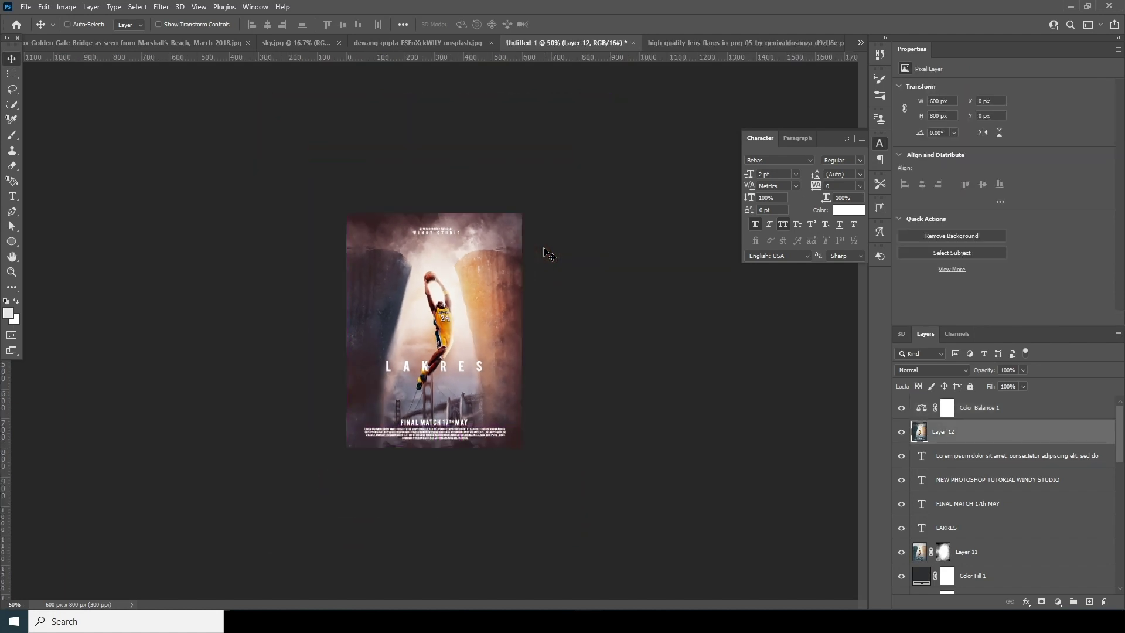
pyautogui.hotkey('ctrl', '+')
pyautogui.press('ctrl')
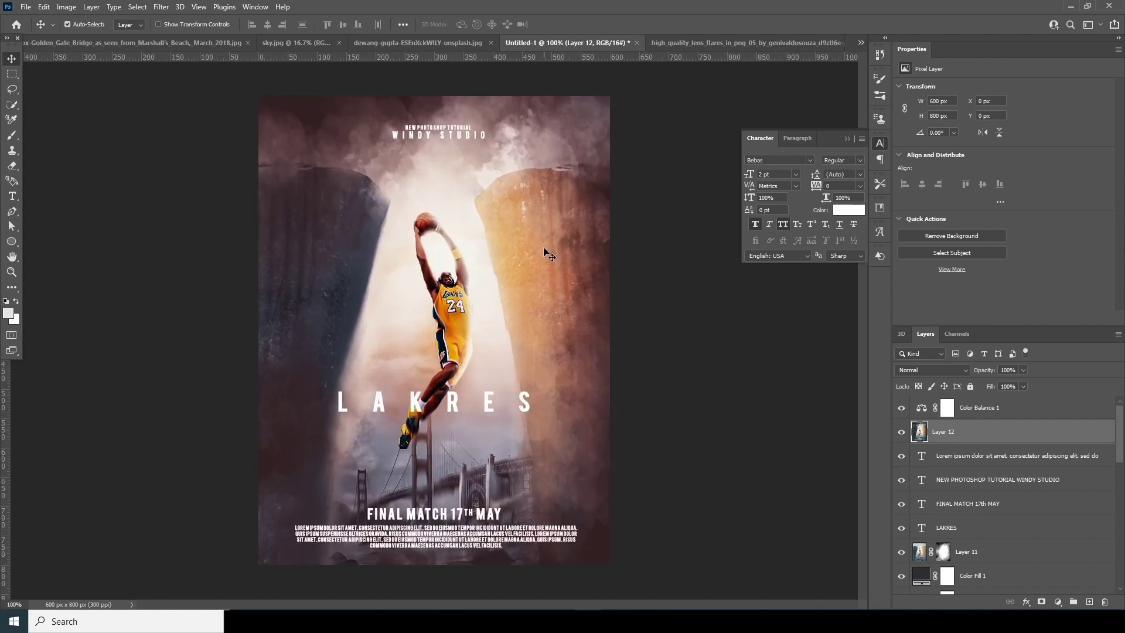